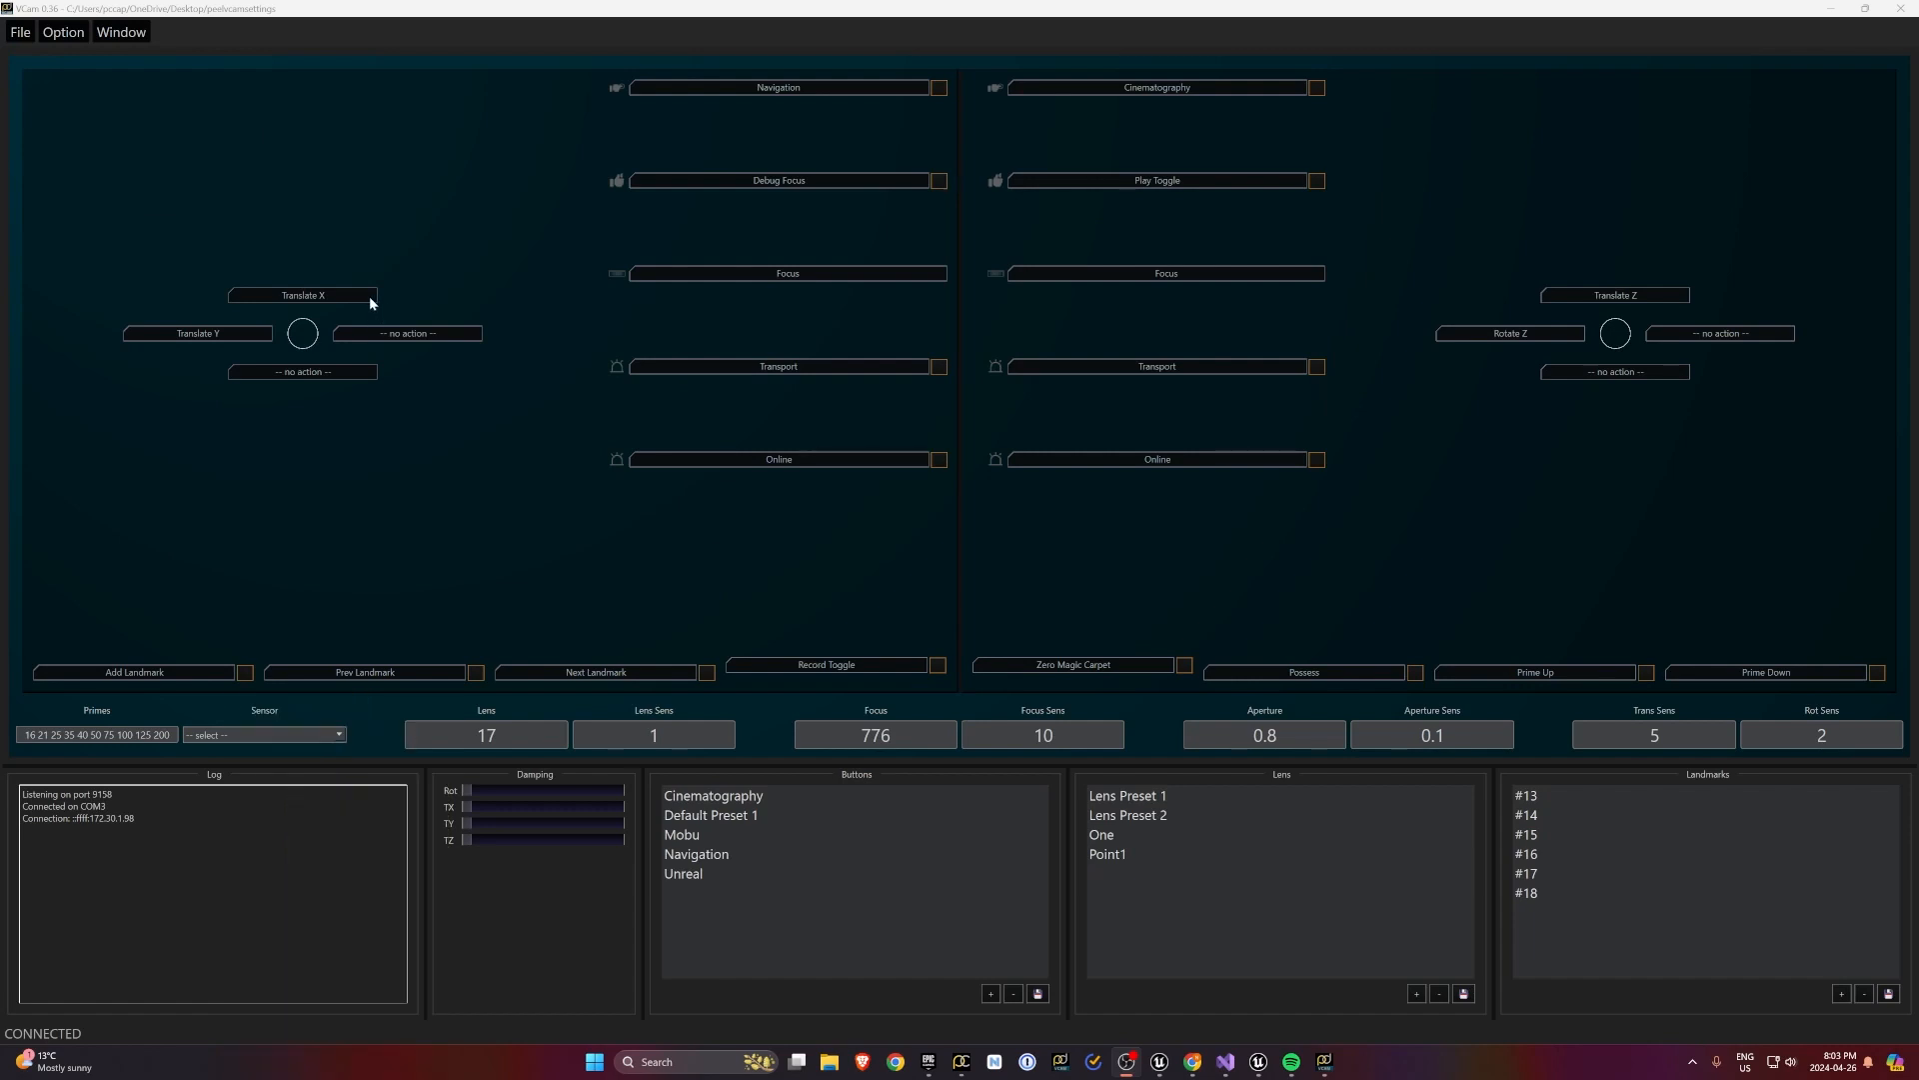
Try Rotate Z on the left joystick's upward direction, on its downward direction, and on the upward direction again
{"action": "left_click", "coordinate": [306, 298]}
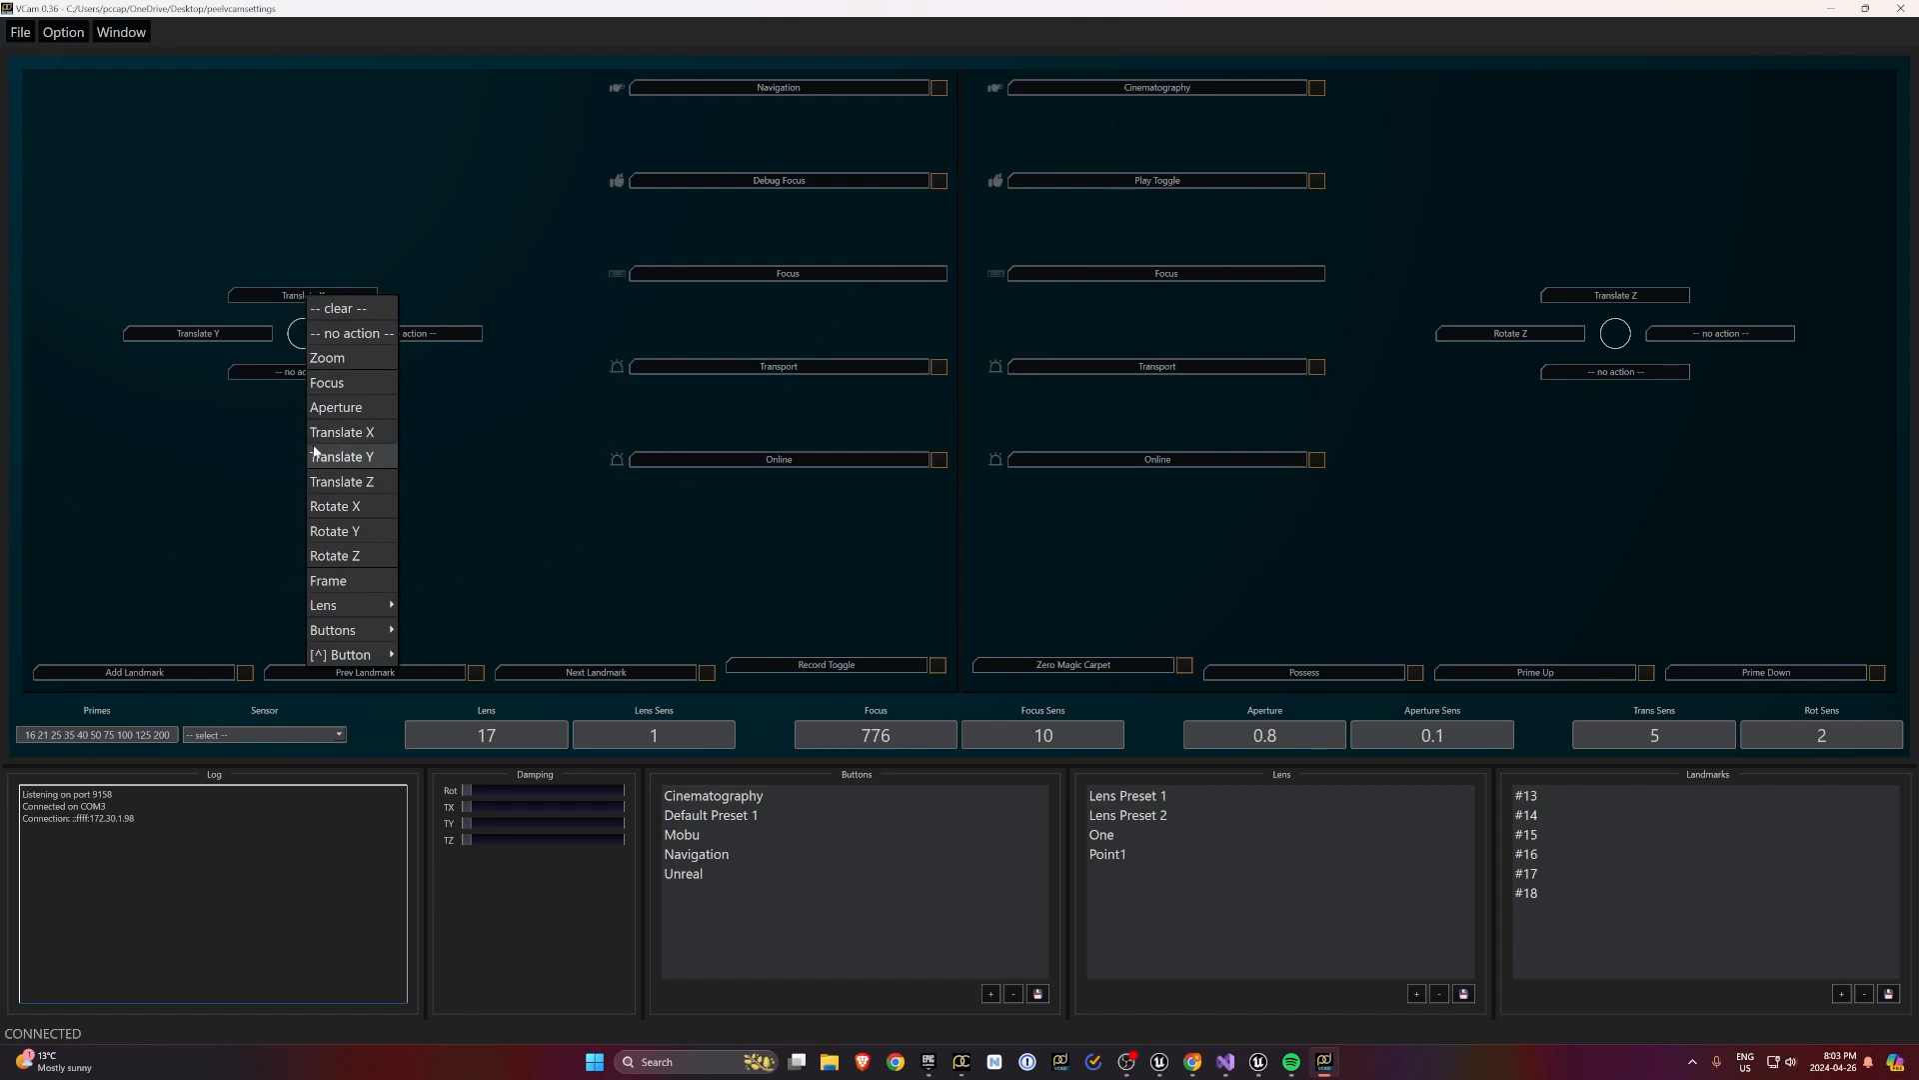
{"action": "left_click", "coordinate": [333, 555]}
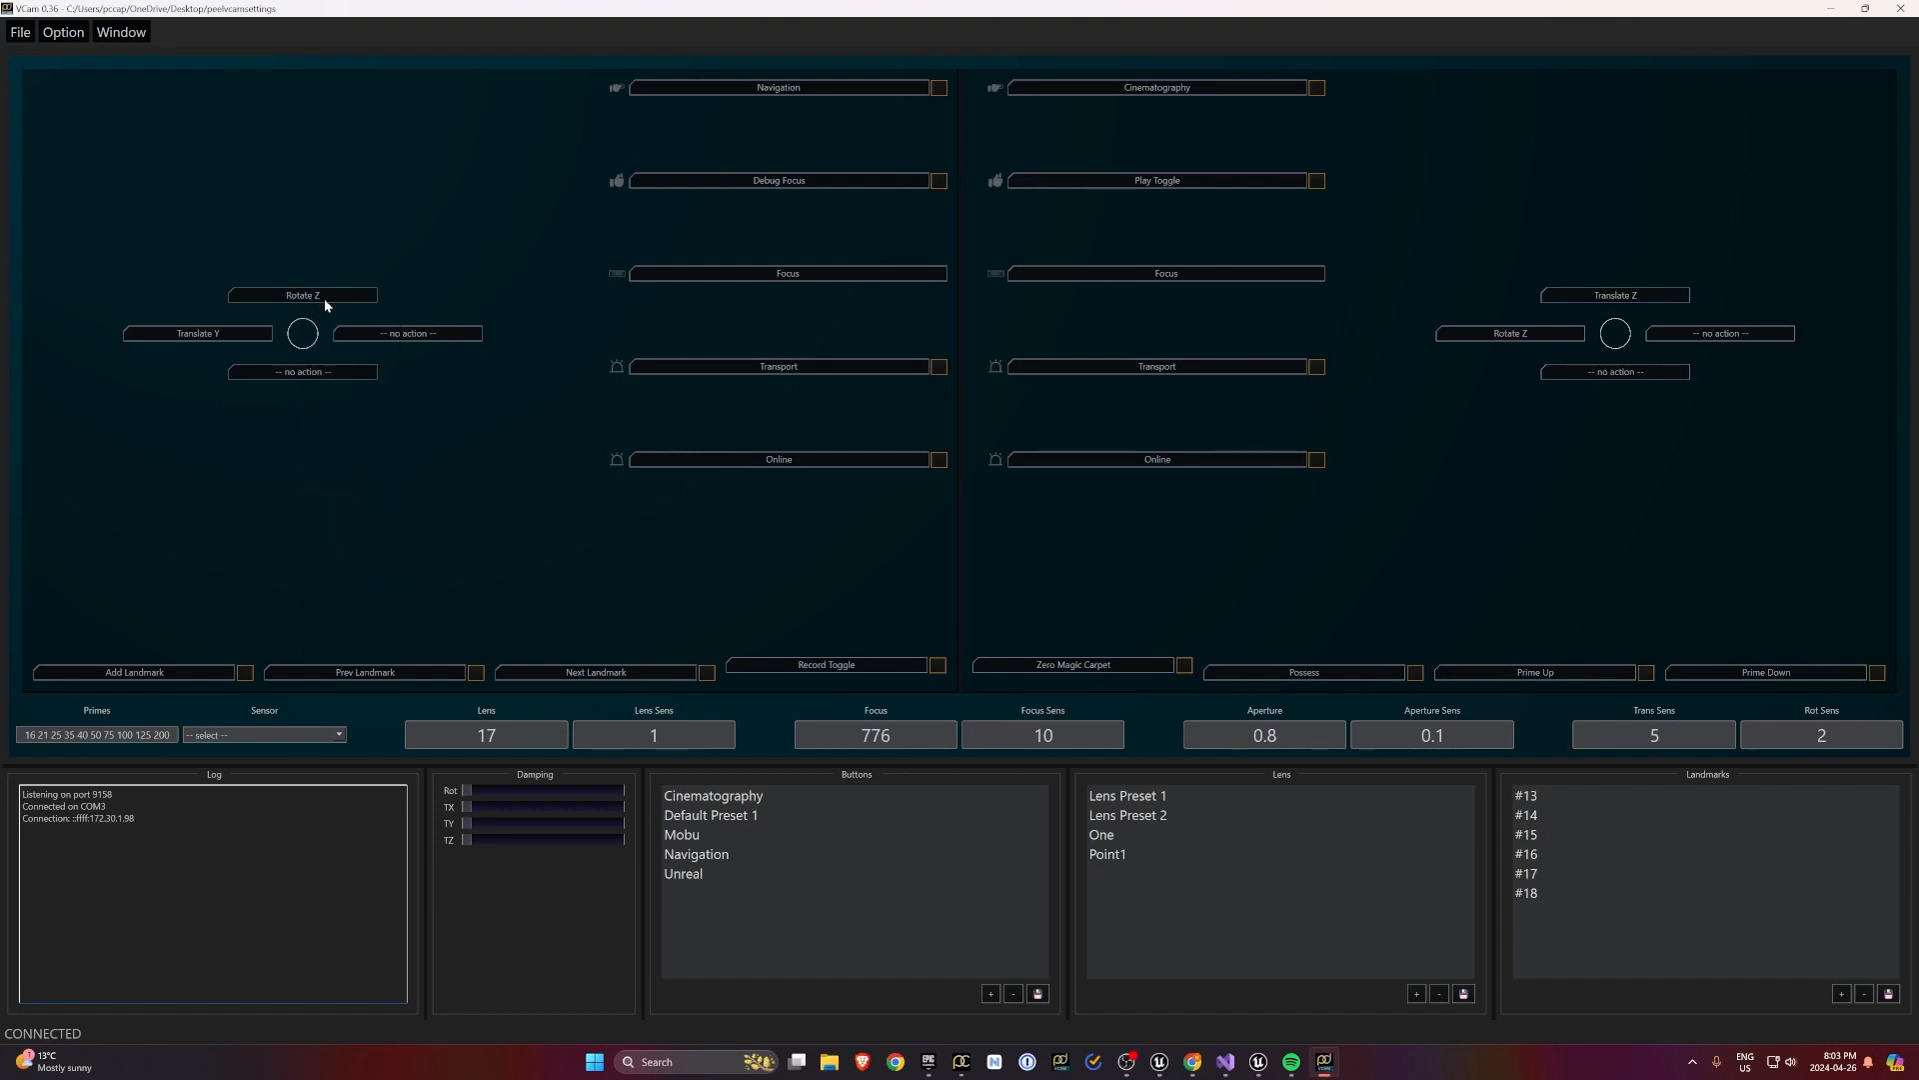
{"action": "left_click", "coordinate": [305, 374]}
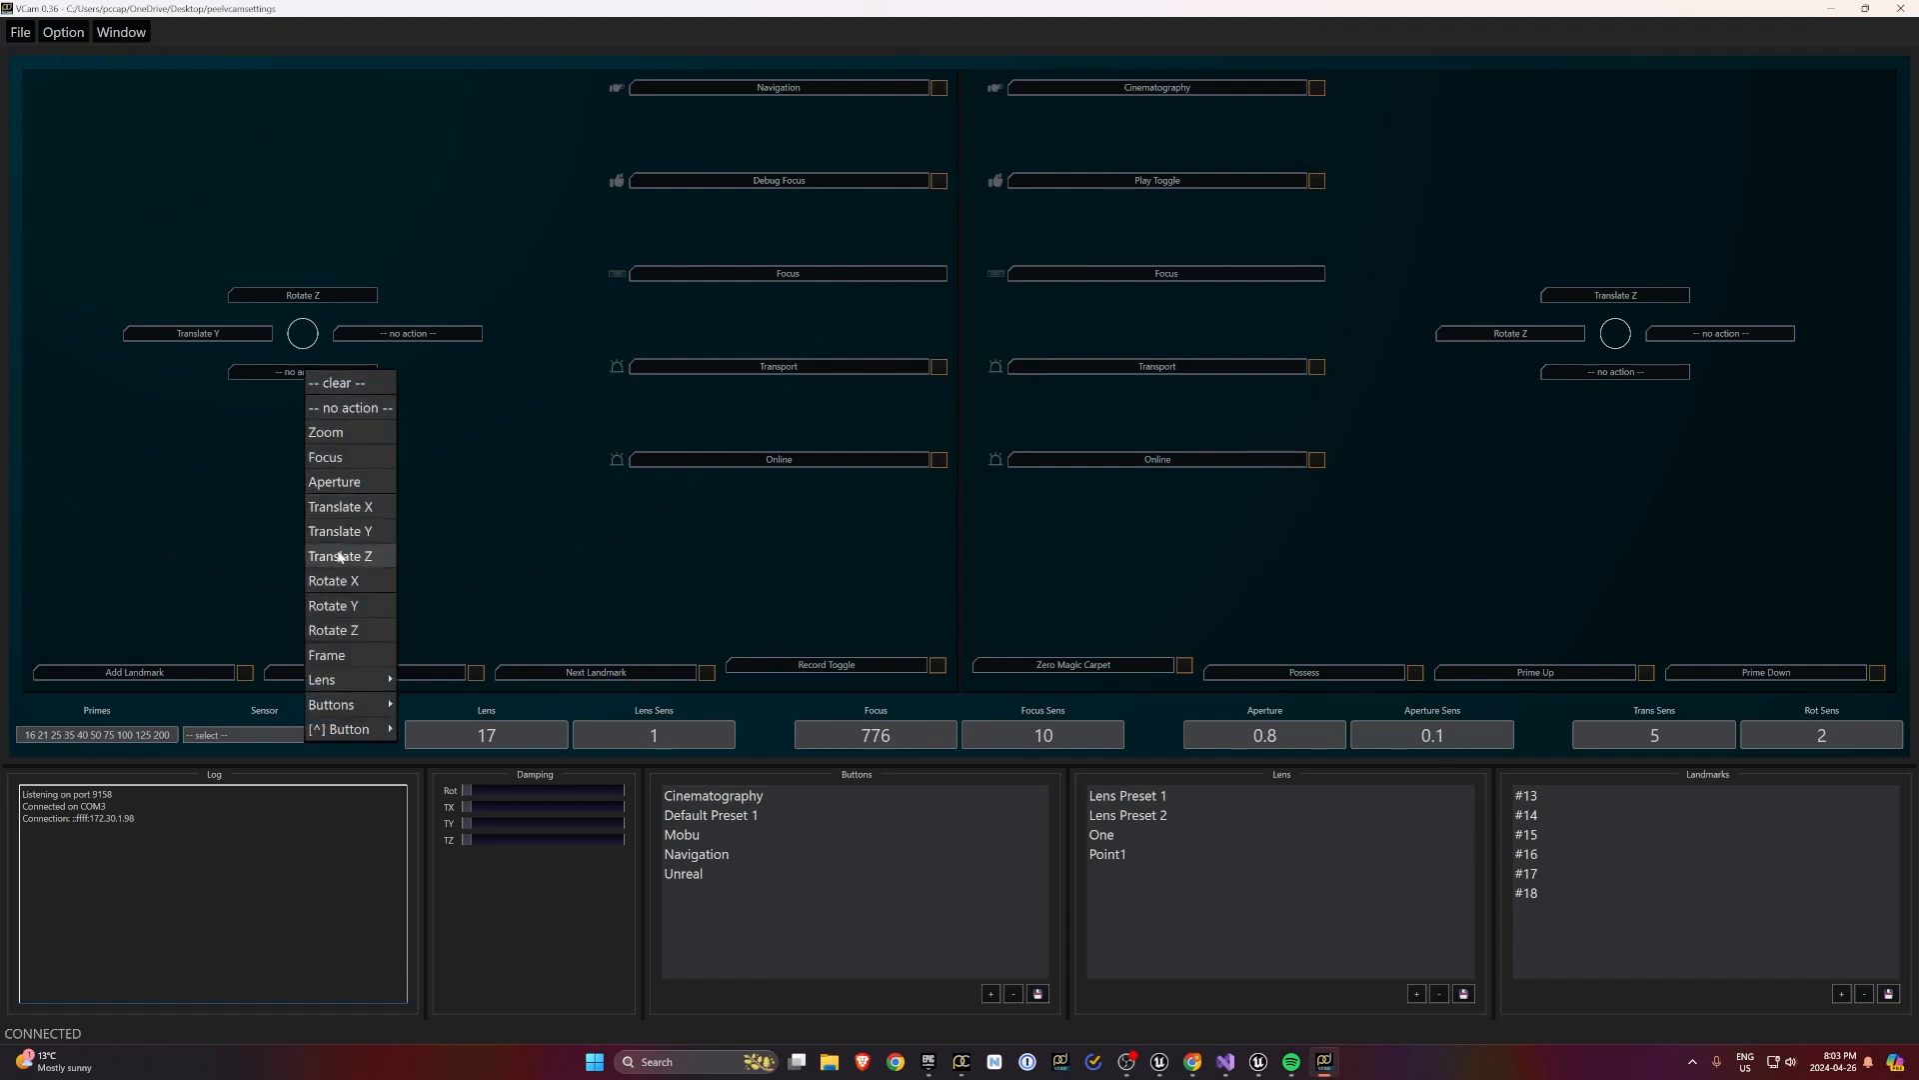
{"action": "left_click", "coordinate": [338, 627]}
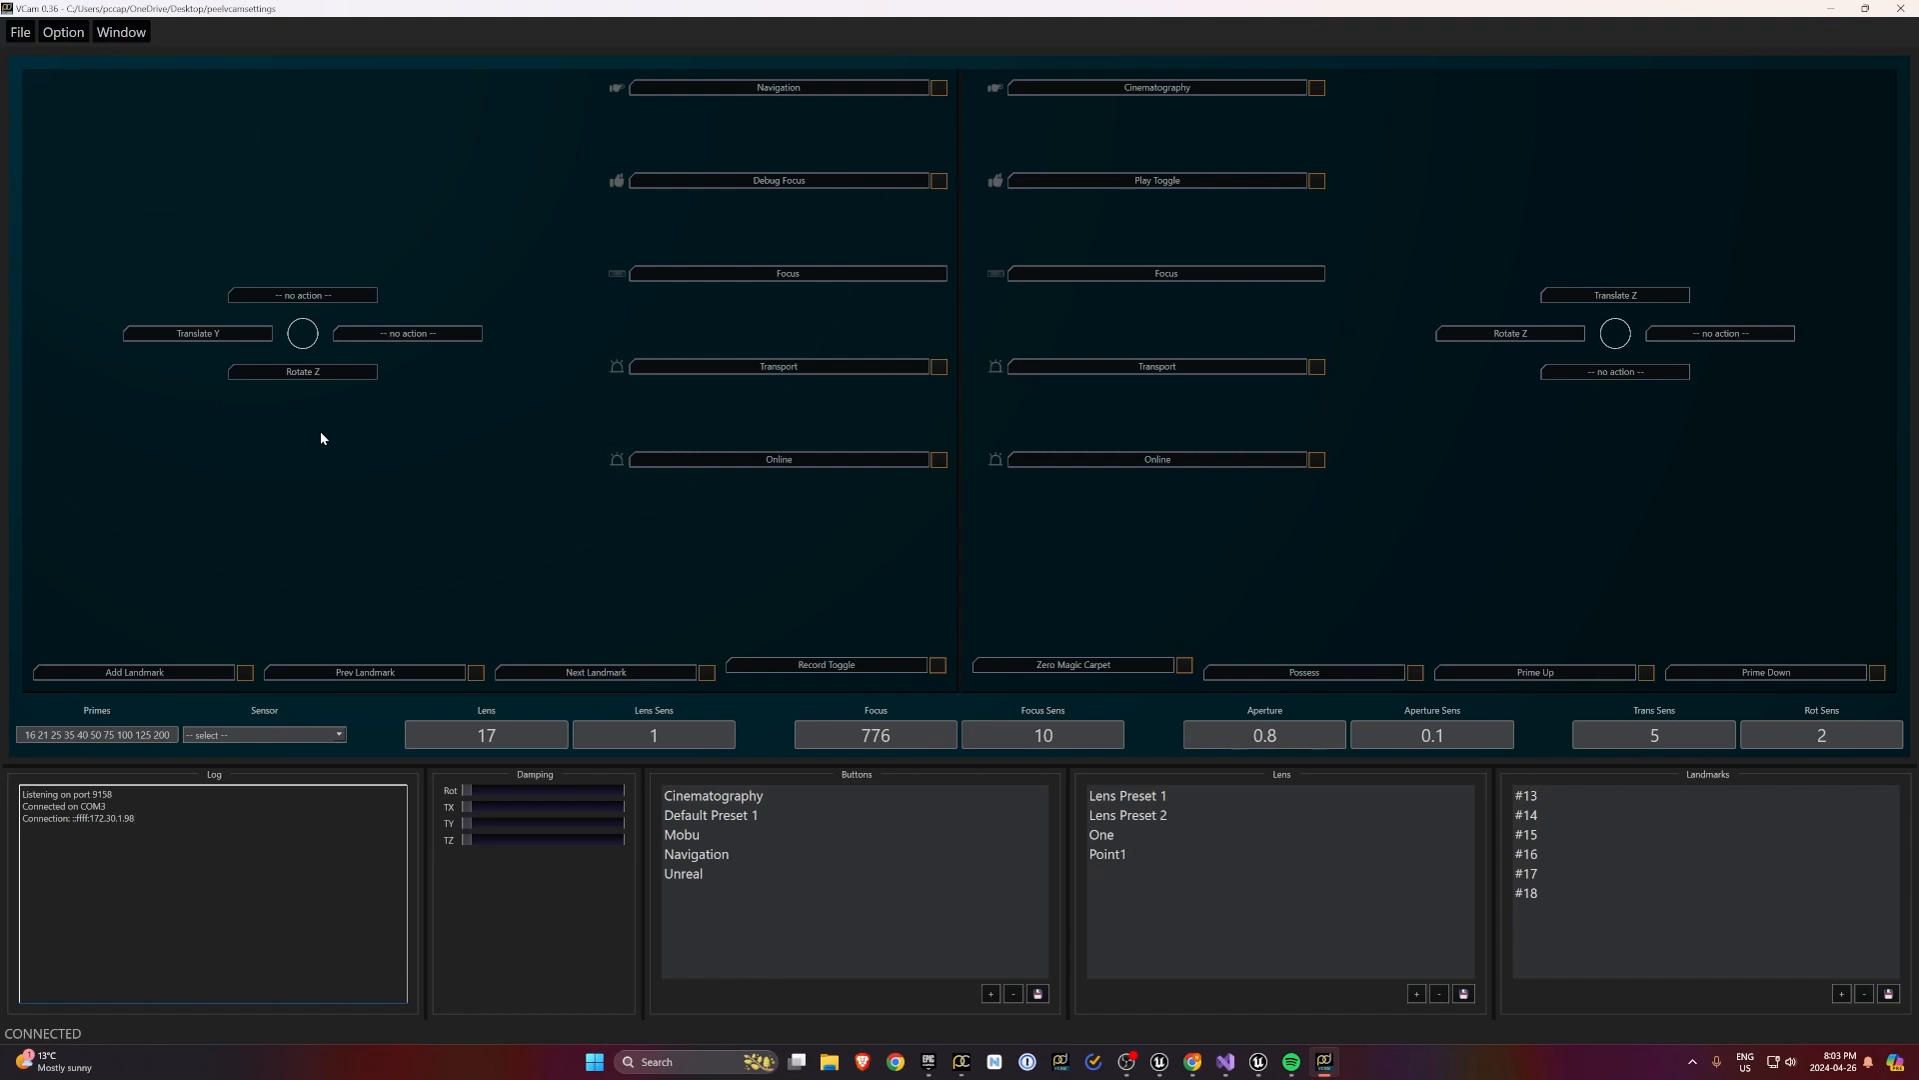
{"action": "left_click", "coordinate": [287, 297]}
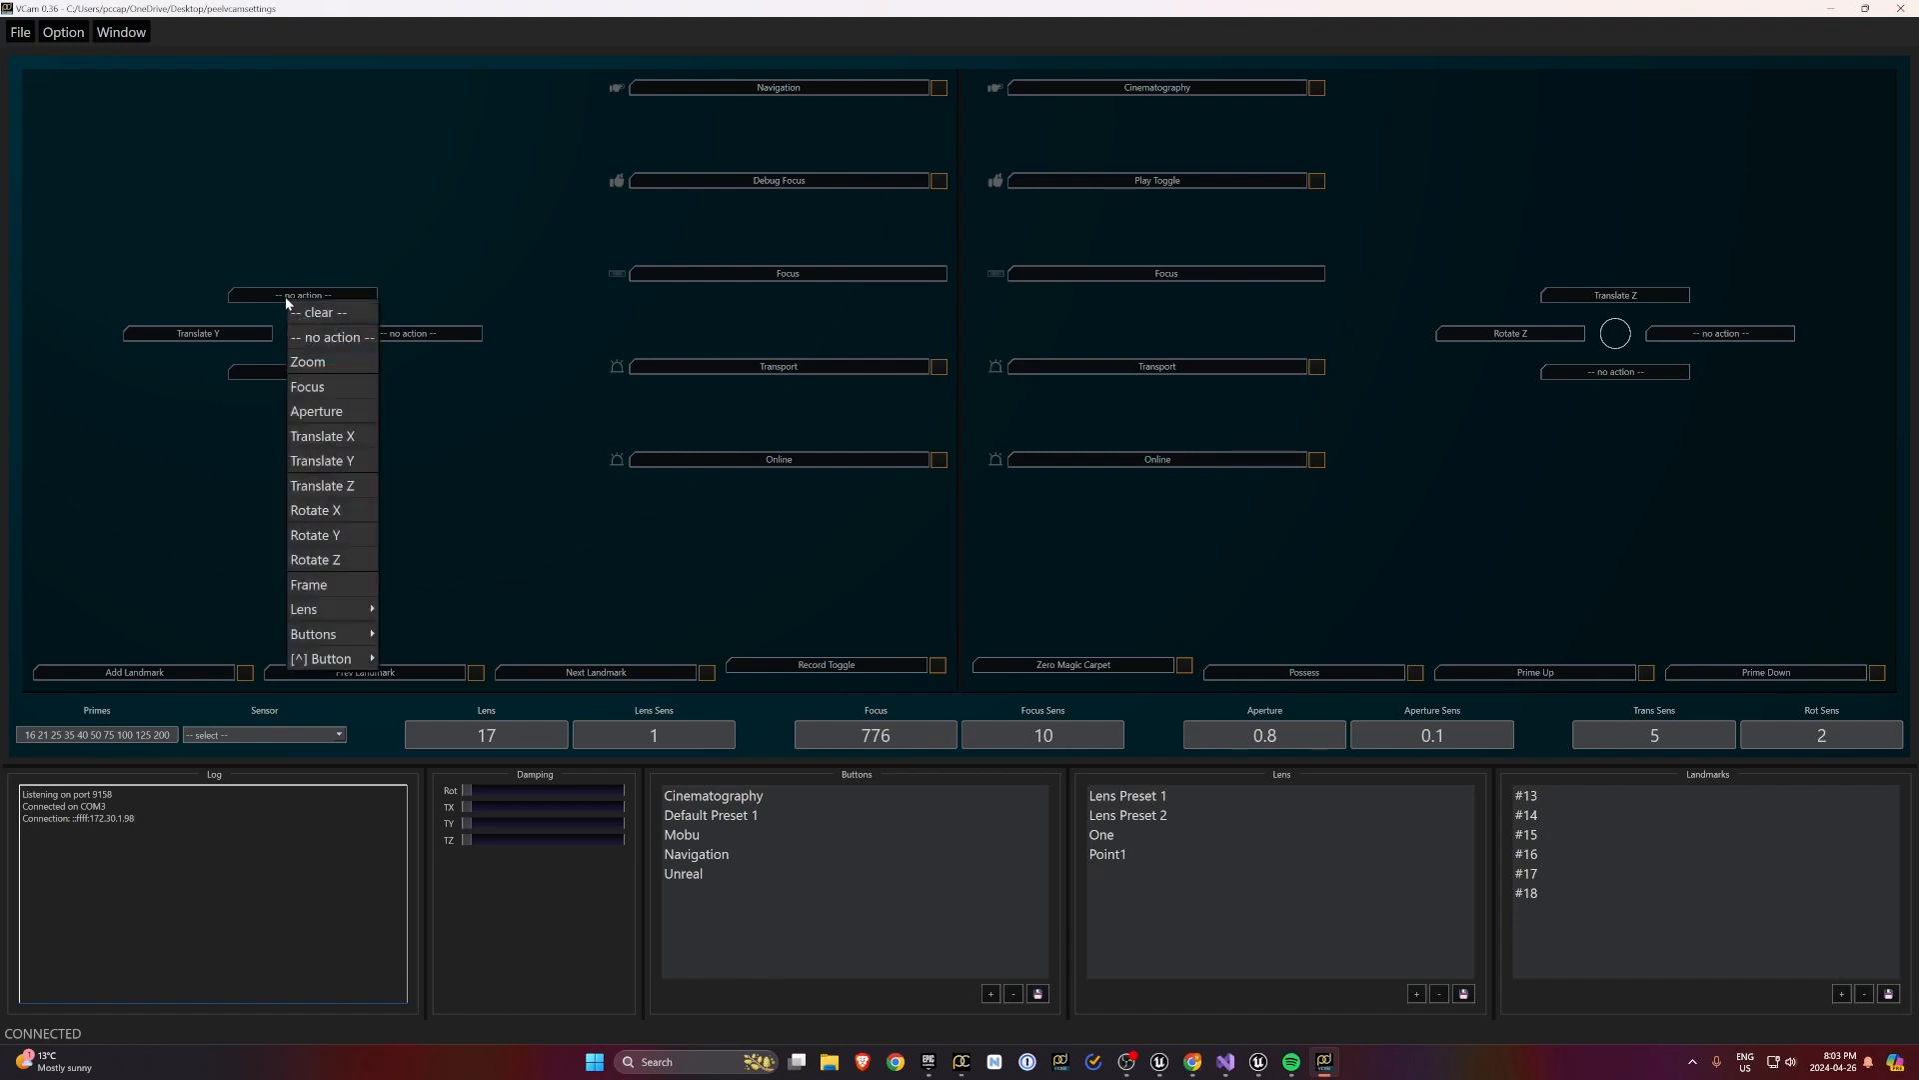
{"action": "left_click", "coordinate": [340, 559]}
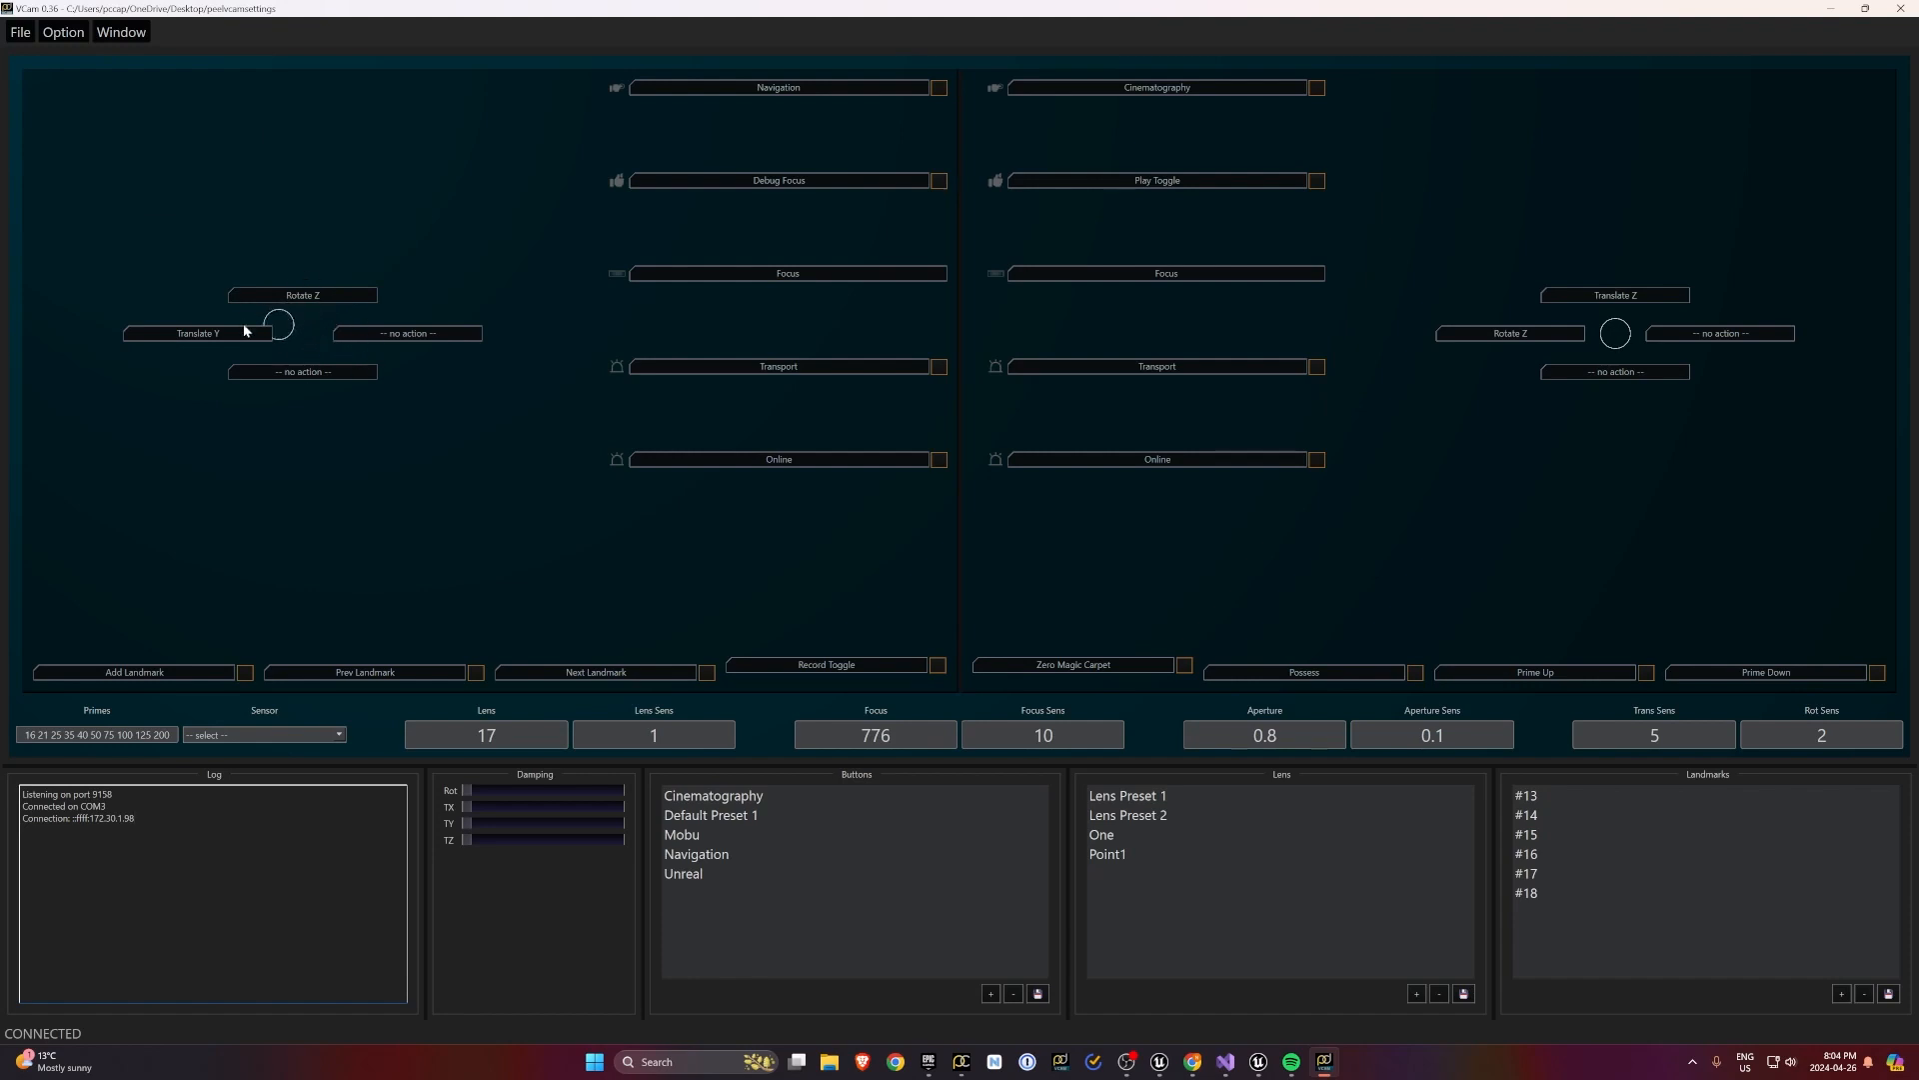
Add a landmark and step the prime lens up, down and up again to 21
{"action": "left_click", "coordinate": [246, 675]}
{"action": "left_click", "coordinate": [1646, 673]}
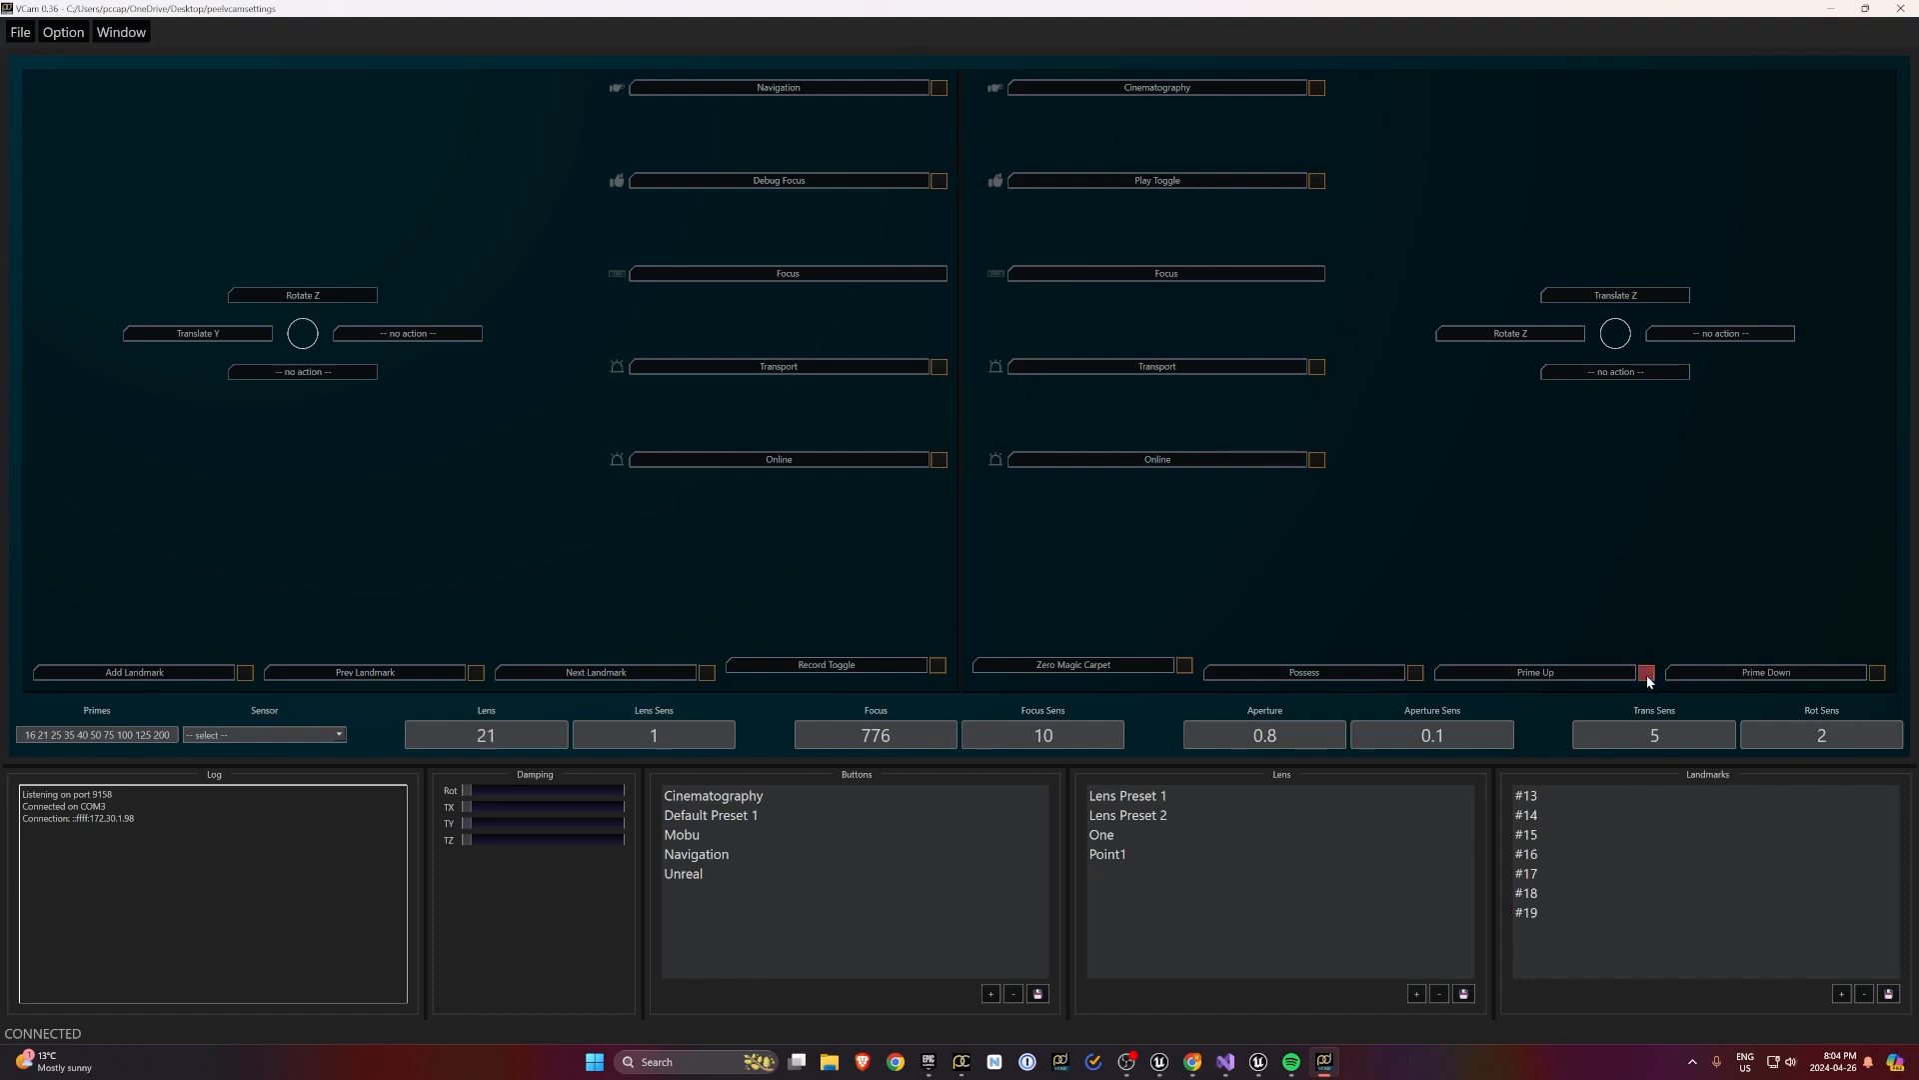
{"action": "left_click", "coordinate": [1876, 673]}
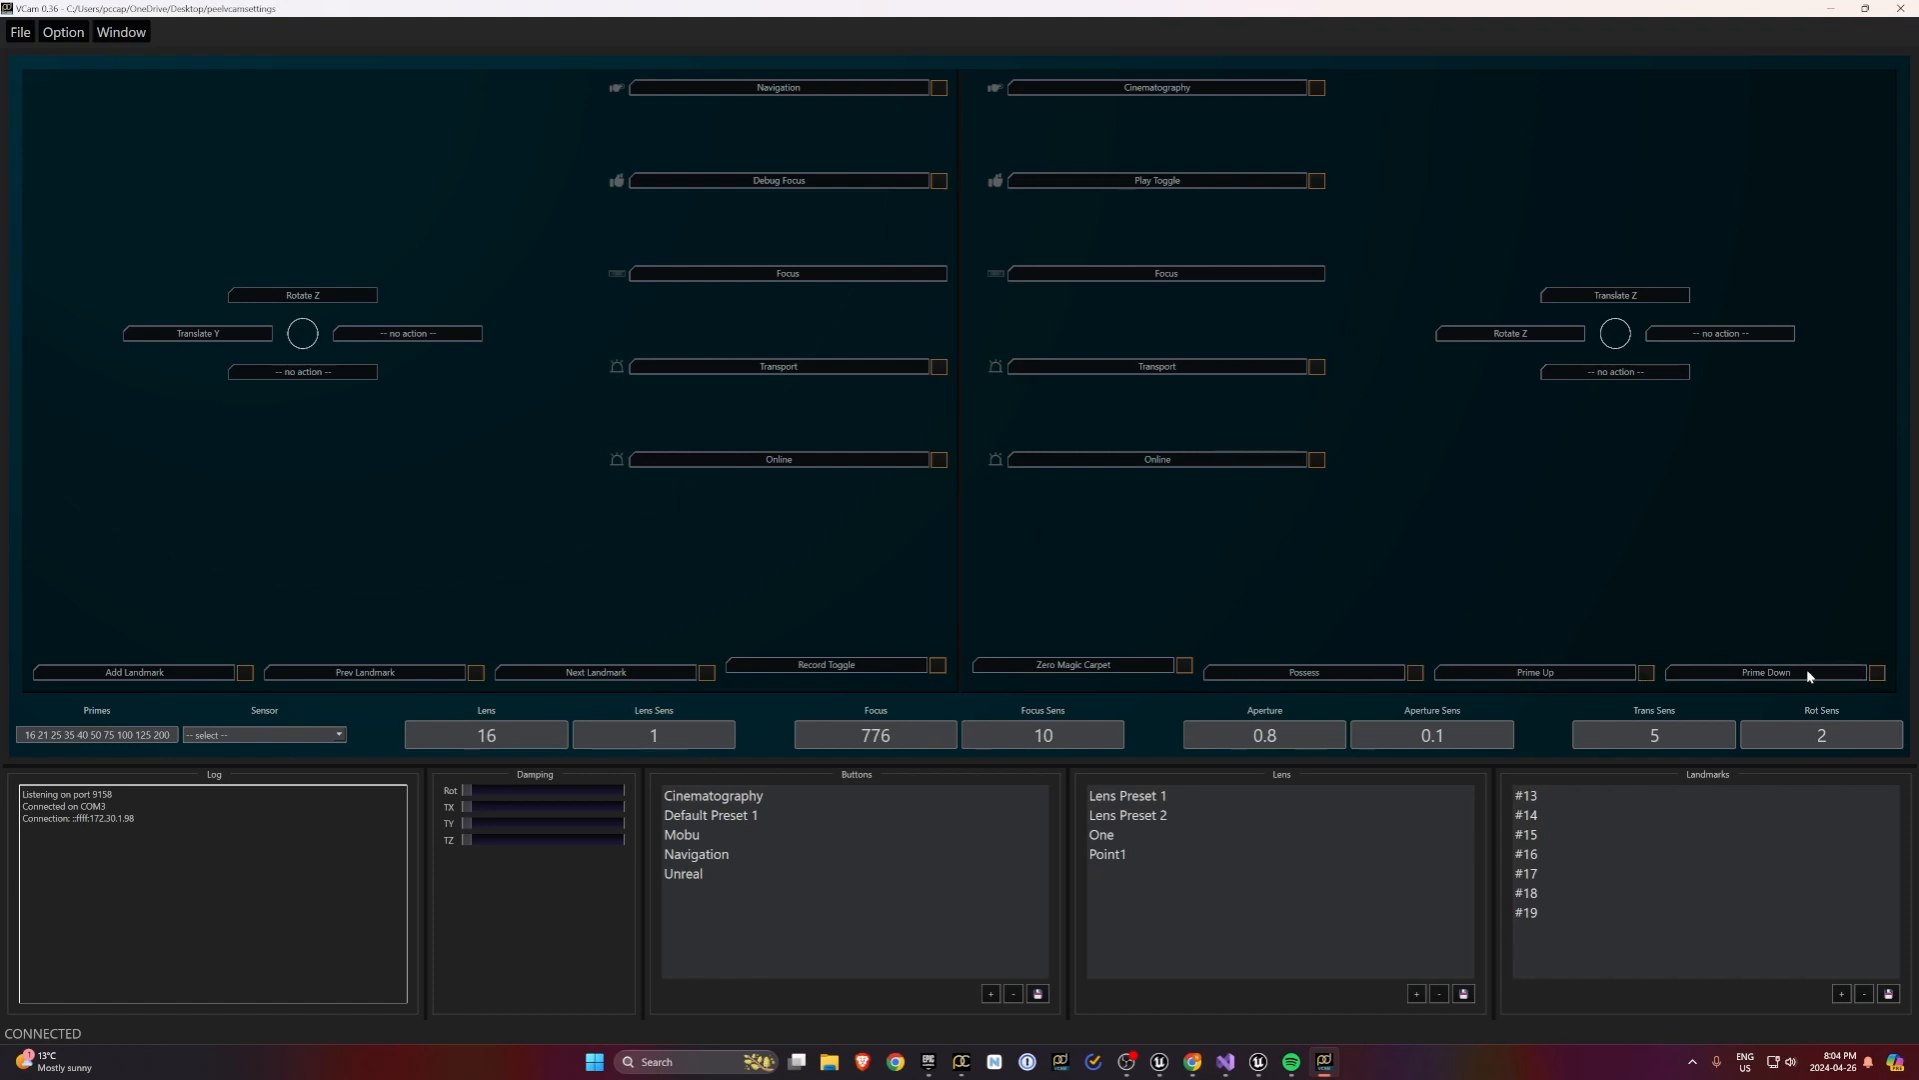
{"action": "left_click", "coordinate": [1646, 673]}
Assign Zoom to the left joystick's upward direction and zoom the lens with it, setting the lens sensitivity to .1
{"action": "double_click", "coordinate": [656, 734]}
{"action": "key", "text": "Return"}
{"action": "left_click", "coordinate": [310, 298]}
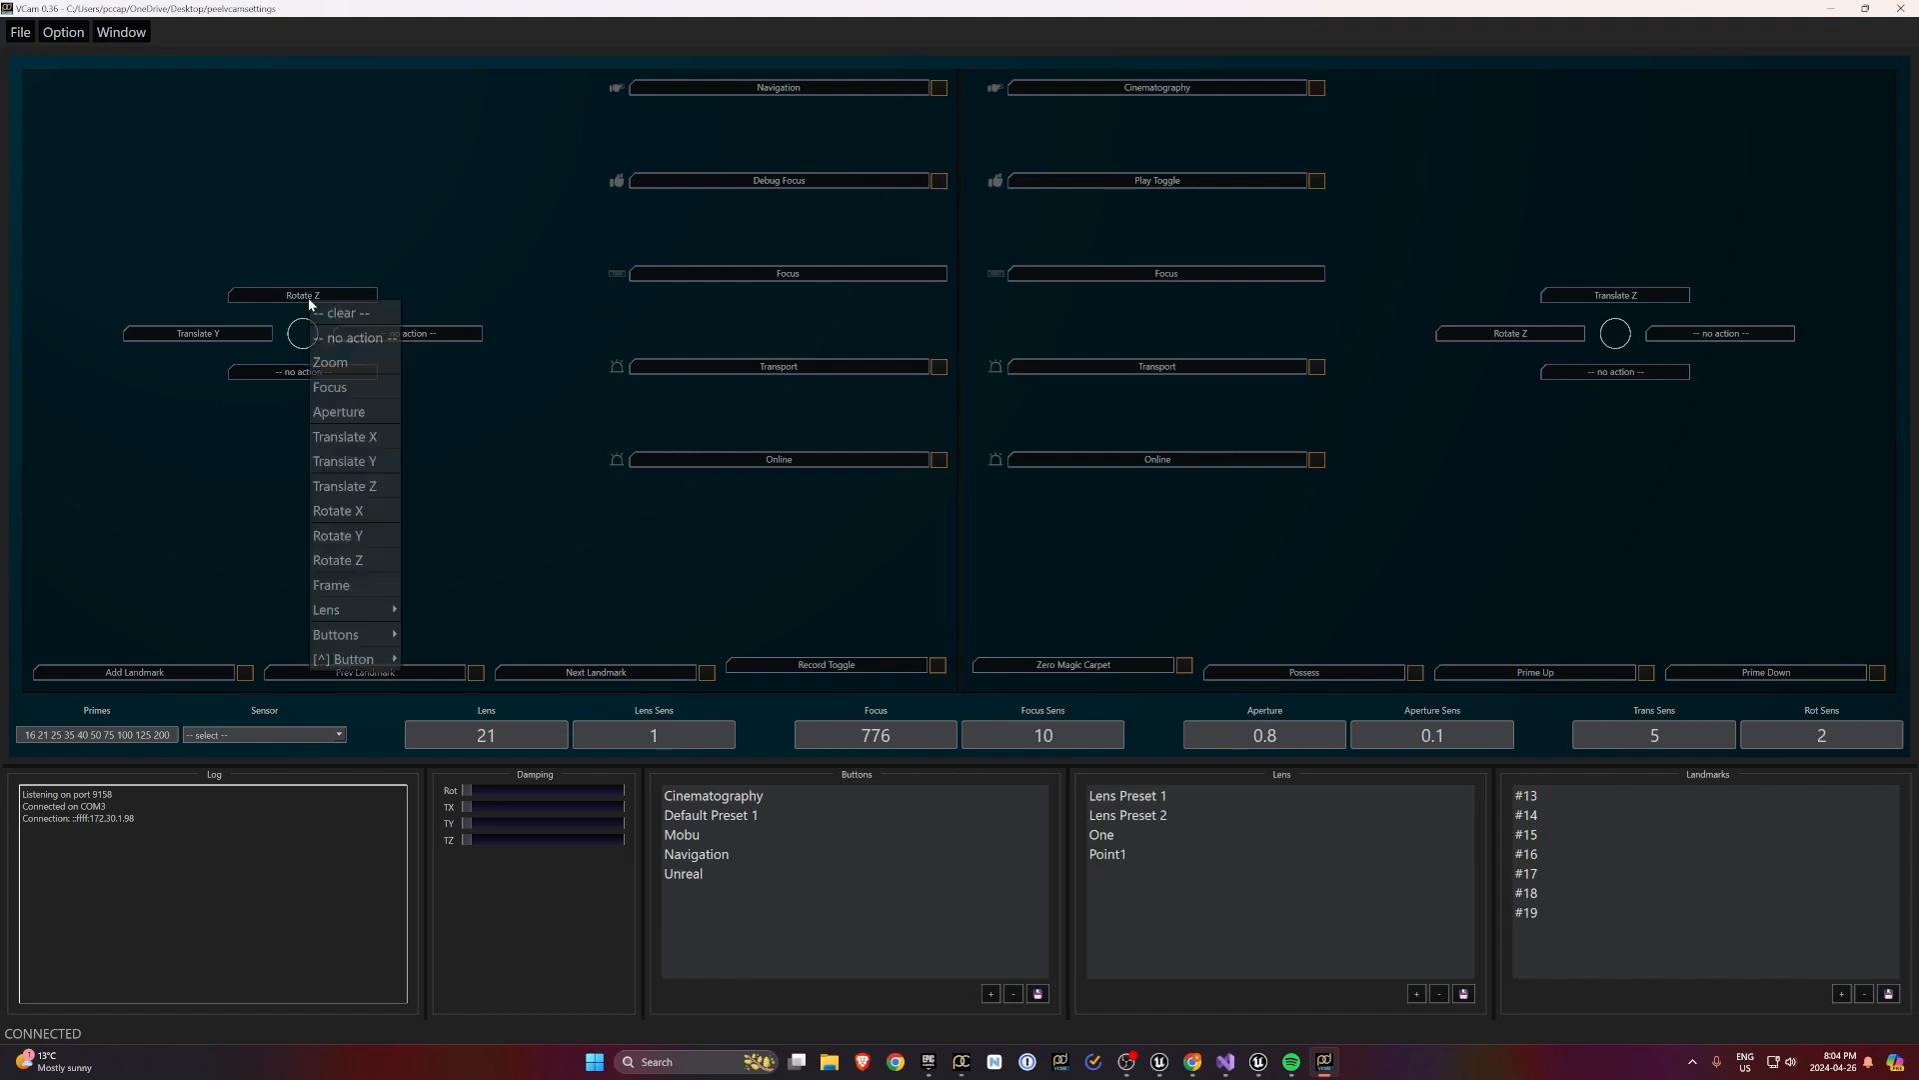
{"action": "left_click", "coordinate": [335, 364]}
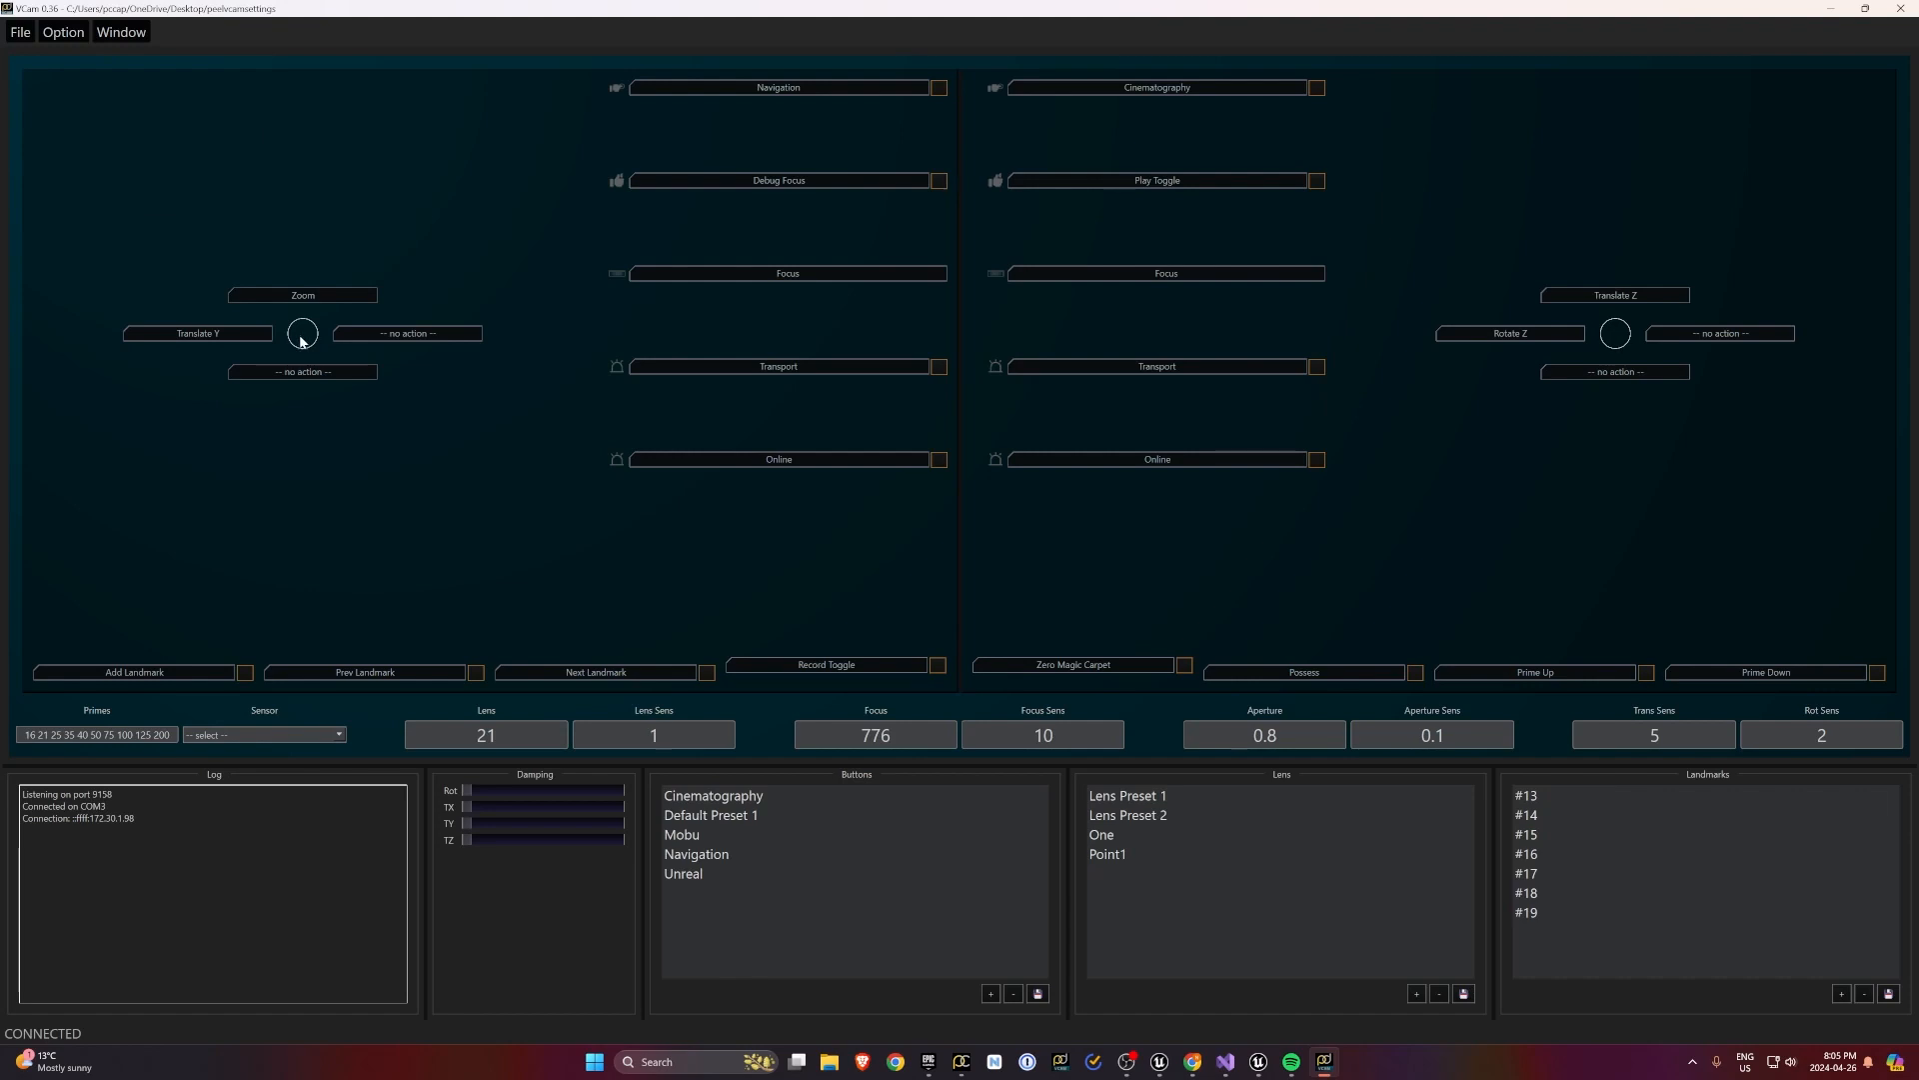
{"action": "left_click_drag", "start_coordinate": [301, 334], "coordinate": [303, 330]}
{"action": "key", "text": "BackSpace"}
{"action": "type", "text": ".1"}
{"action": "mouse_move", "coordinate": [303, 333]}
{"action": "left_mouse_down"}
{"action": "mouse_move", "coordinate": [304, 365]}
{"action": "mouse_move", "coordinate": [300, 323]}
{"action": "left_mouse_up"}
Recall Lens Preset 2 and Lens Preset 1, then assign Lens Preset 2 to the Zero Magic Carpet button and trigger it
{"action": "left_click", "coordinate": [1152, 817]}
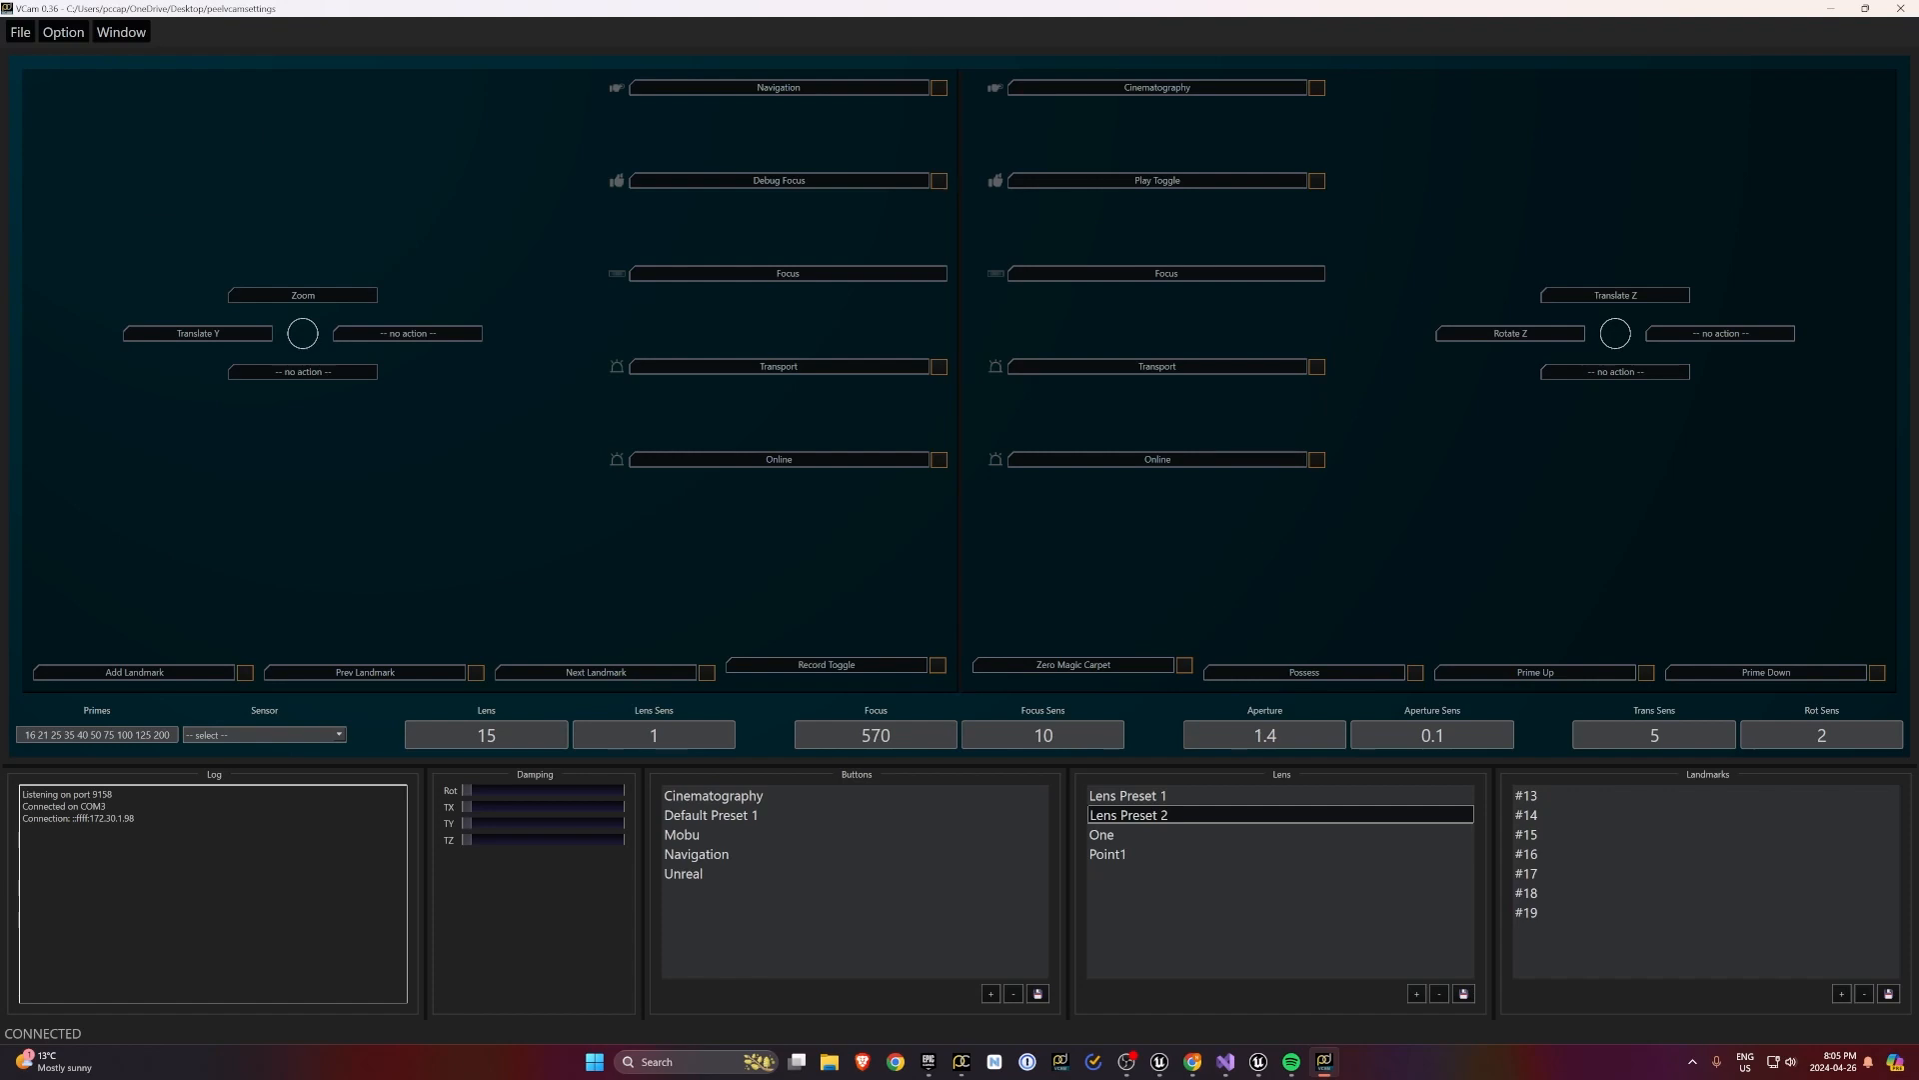
{"action": "left_click", "coordinate": [1130, 797]}
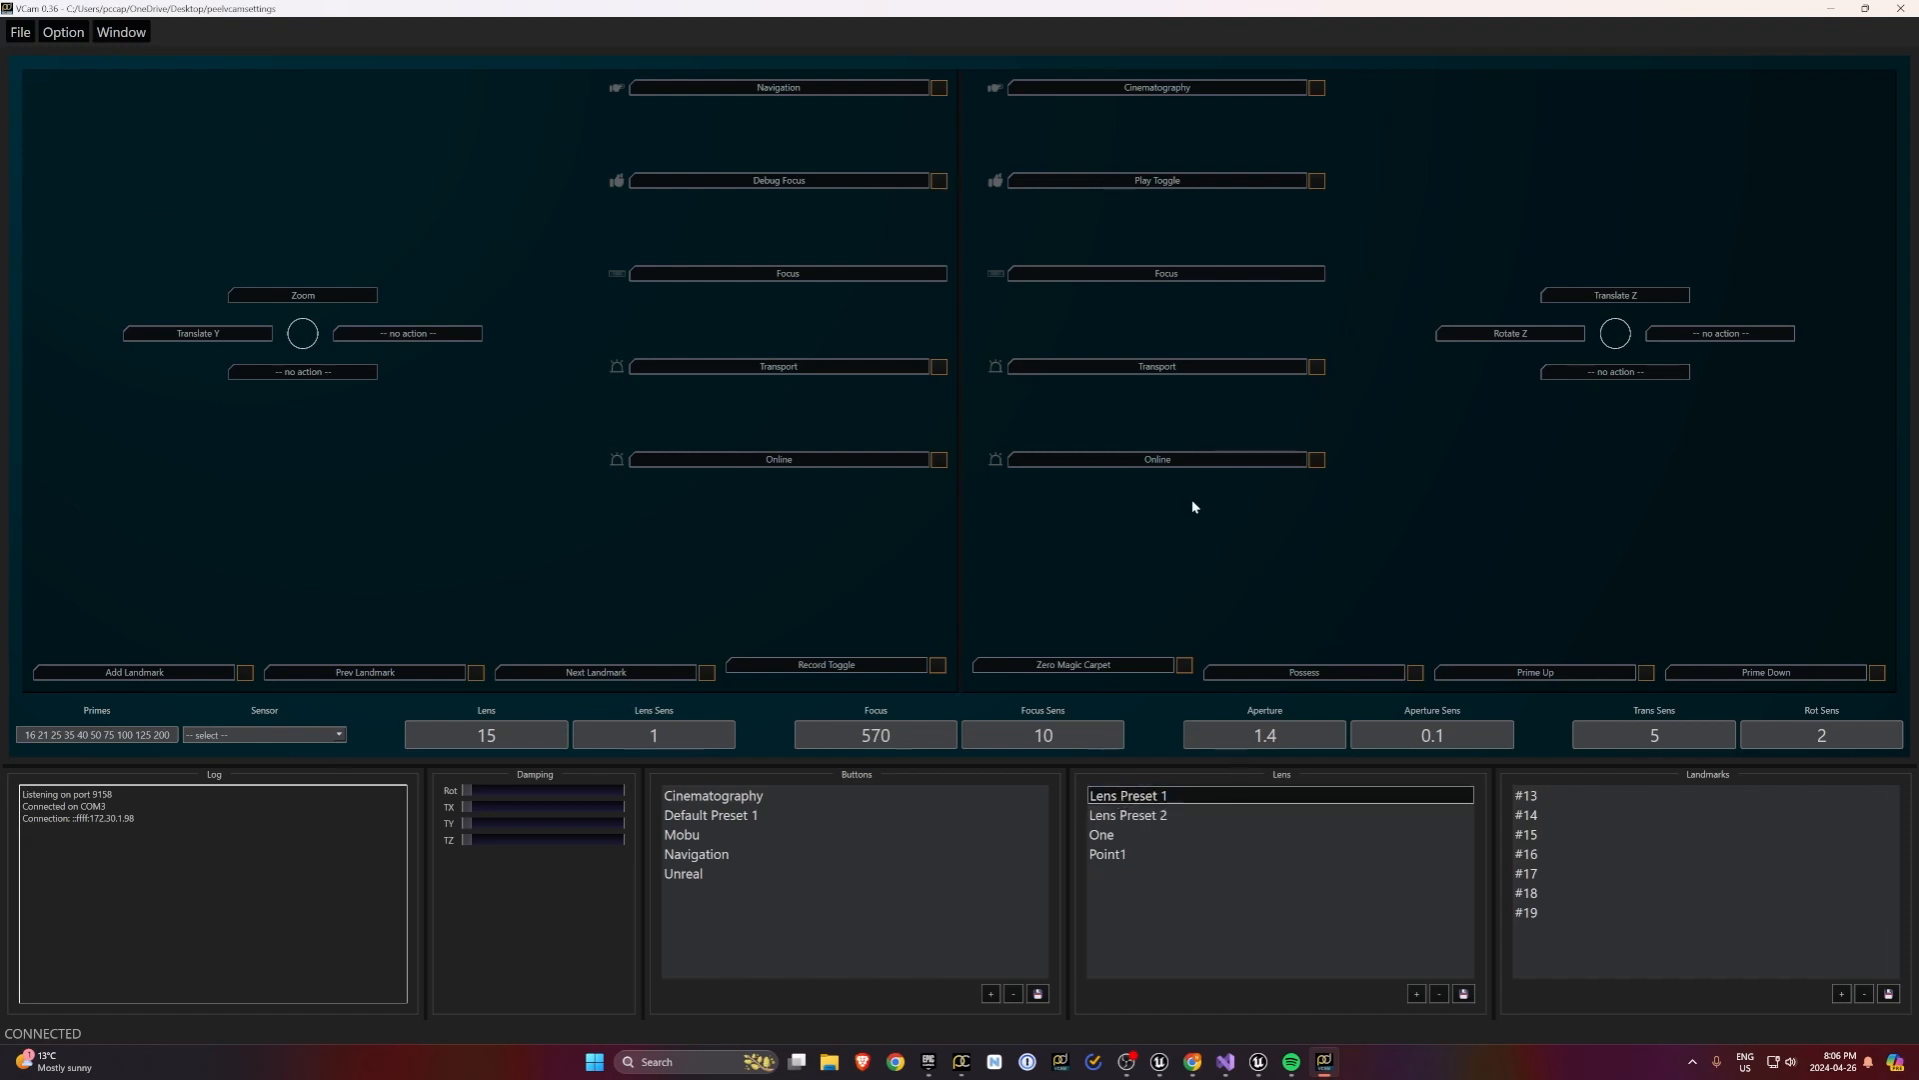
{"action": "left_click", "coordinate": [1097, 667]}
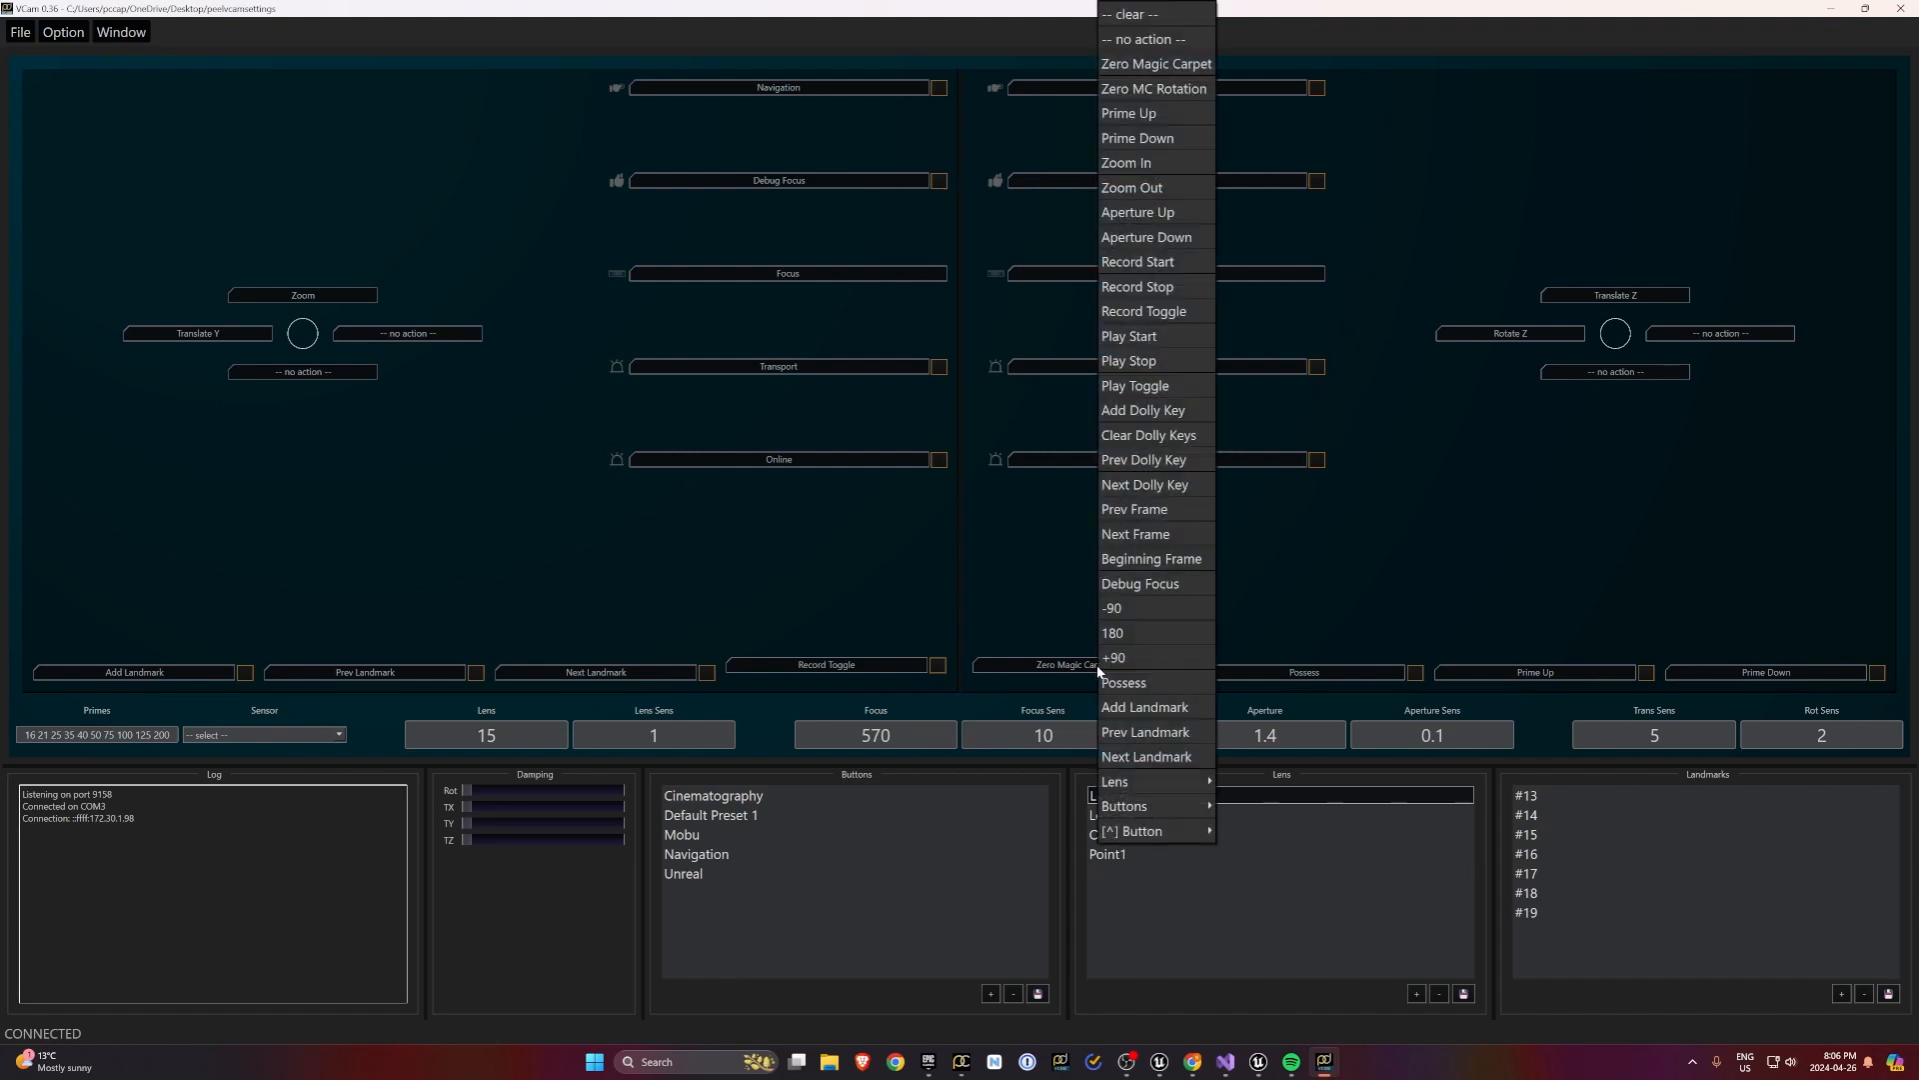
{"action": "mouse_move", "coordinate": [1178, 782]}
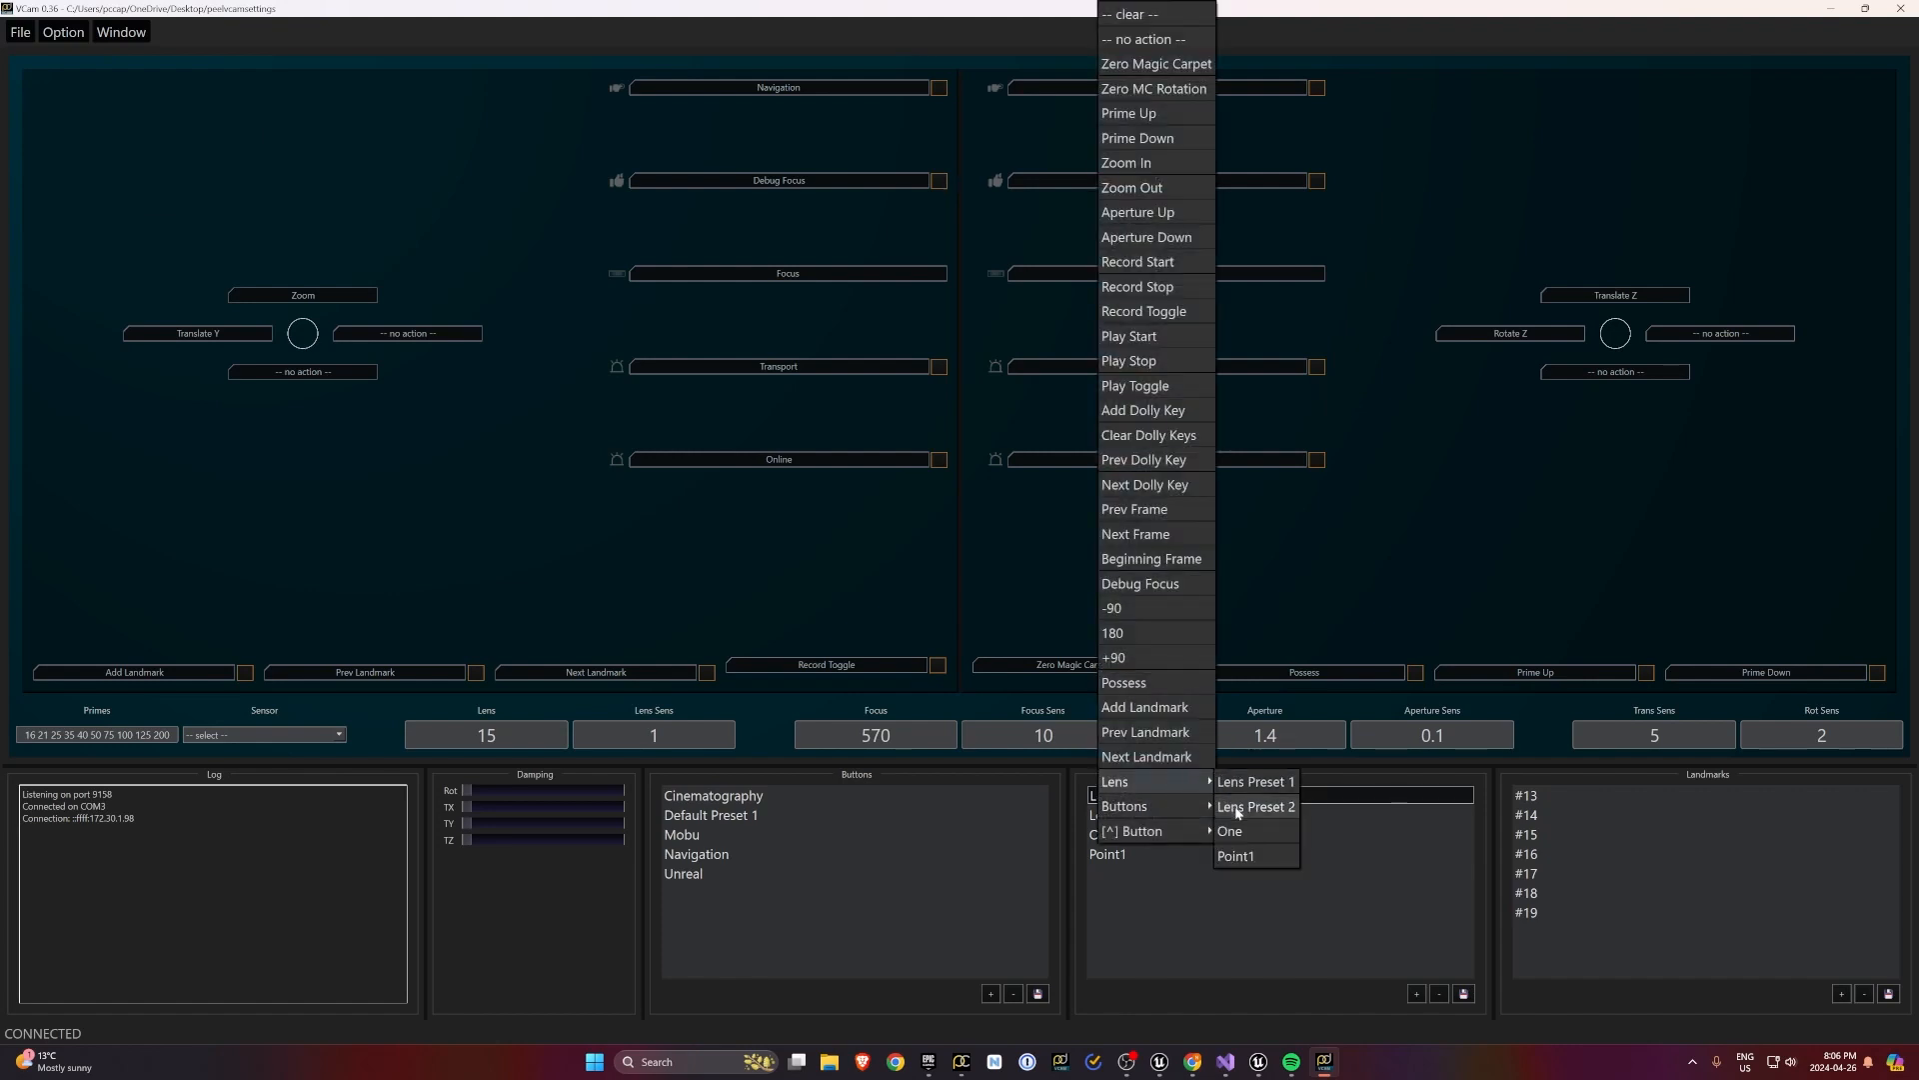
{"action": "left_click", "coordinate": [1237, 808]}
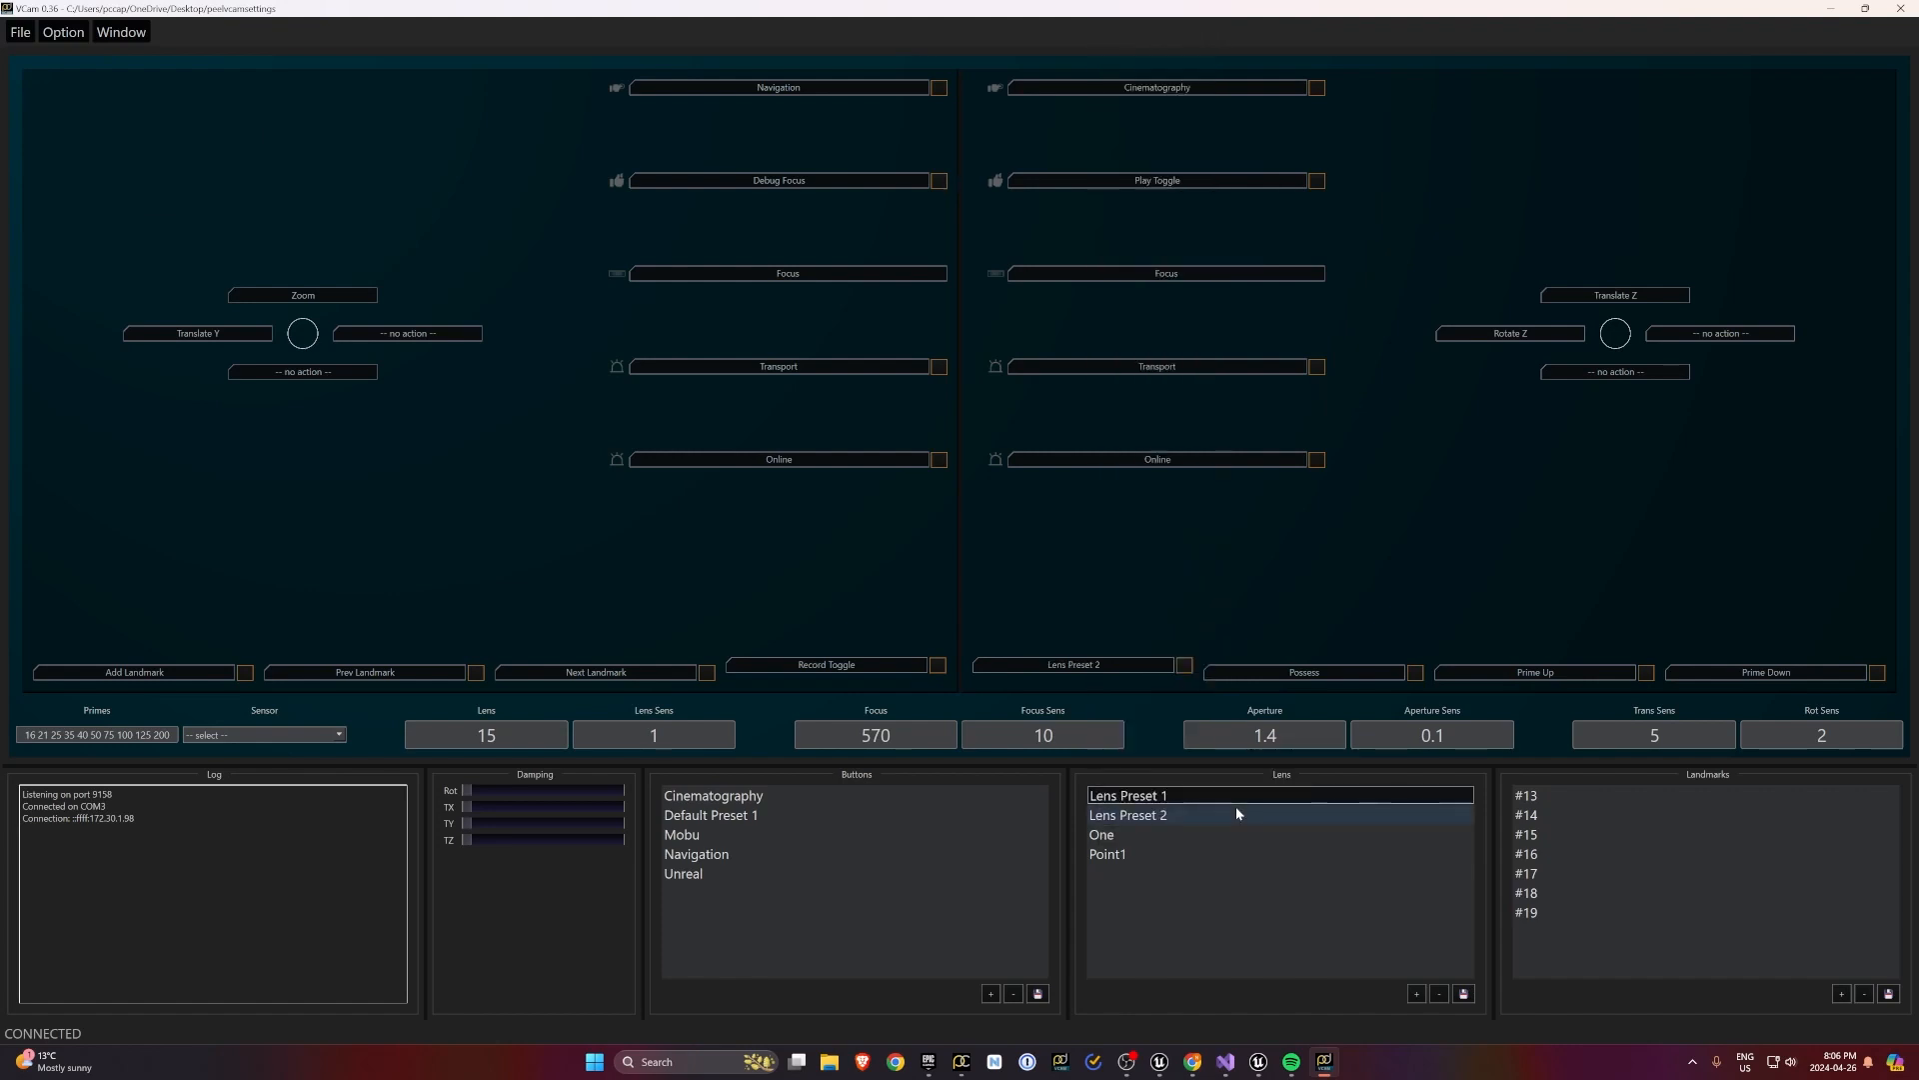
{"action": "left_click", "coordinate": [1186, 669]}
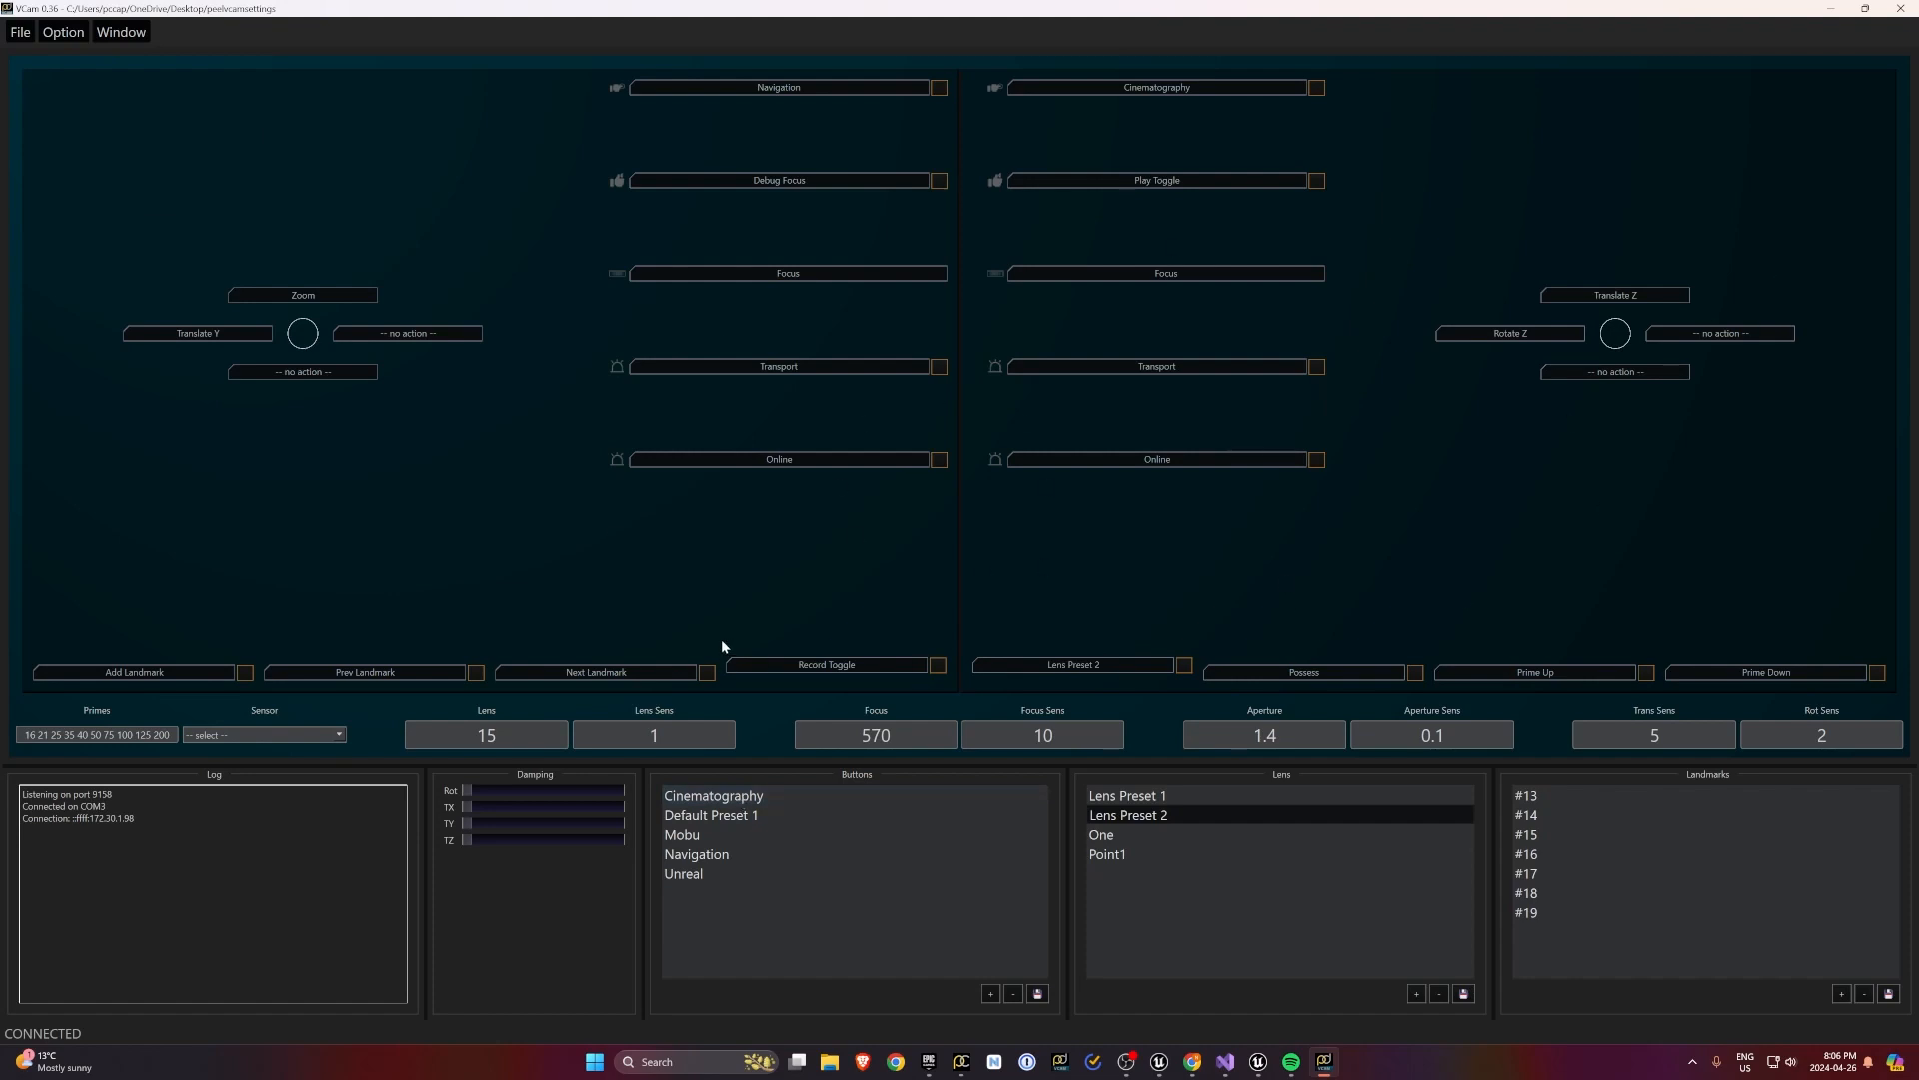
Switch between the Navigation and Cinematography button presets, first from the preset list and again with their assigned controller buttons
{"action": "left_click", "coordinate": [725, 861]}
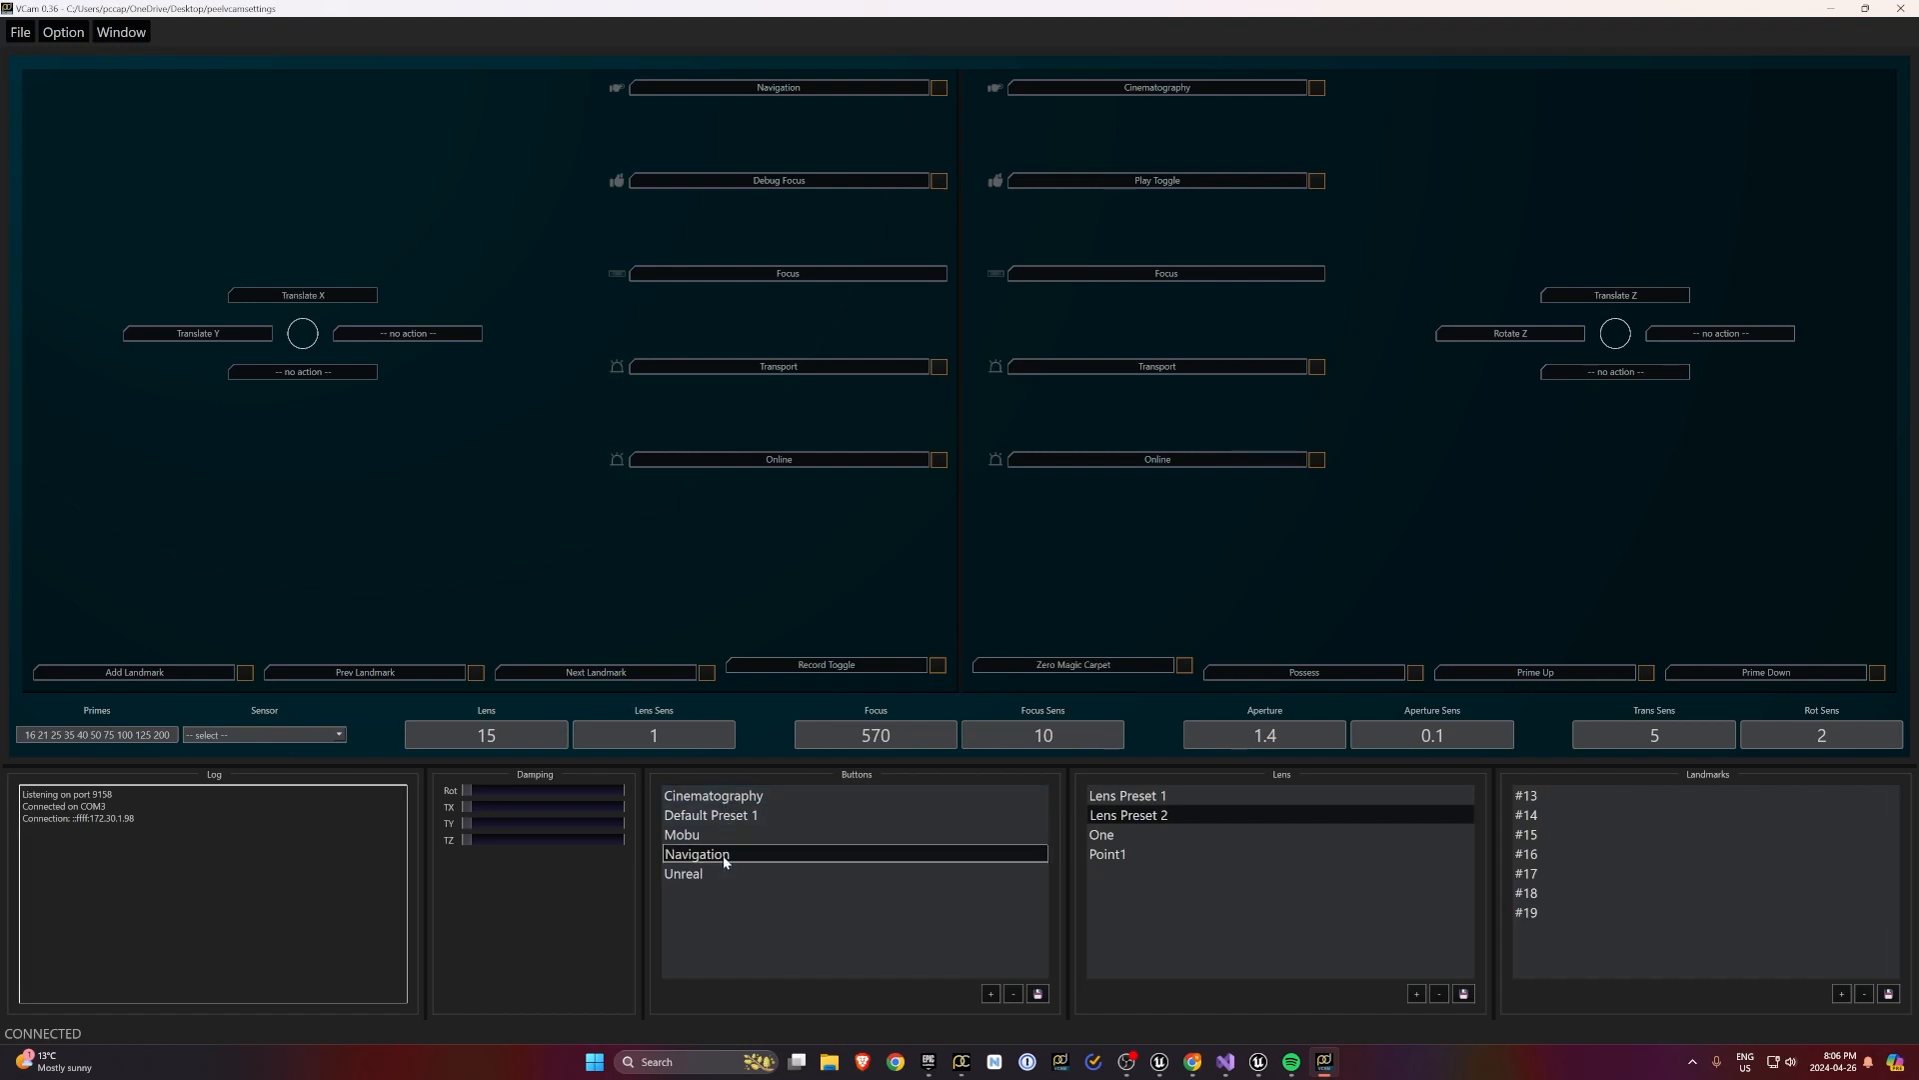
{"action": "left_click", "coordinate": [735, 797]}
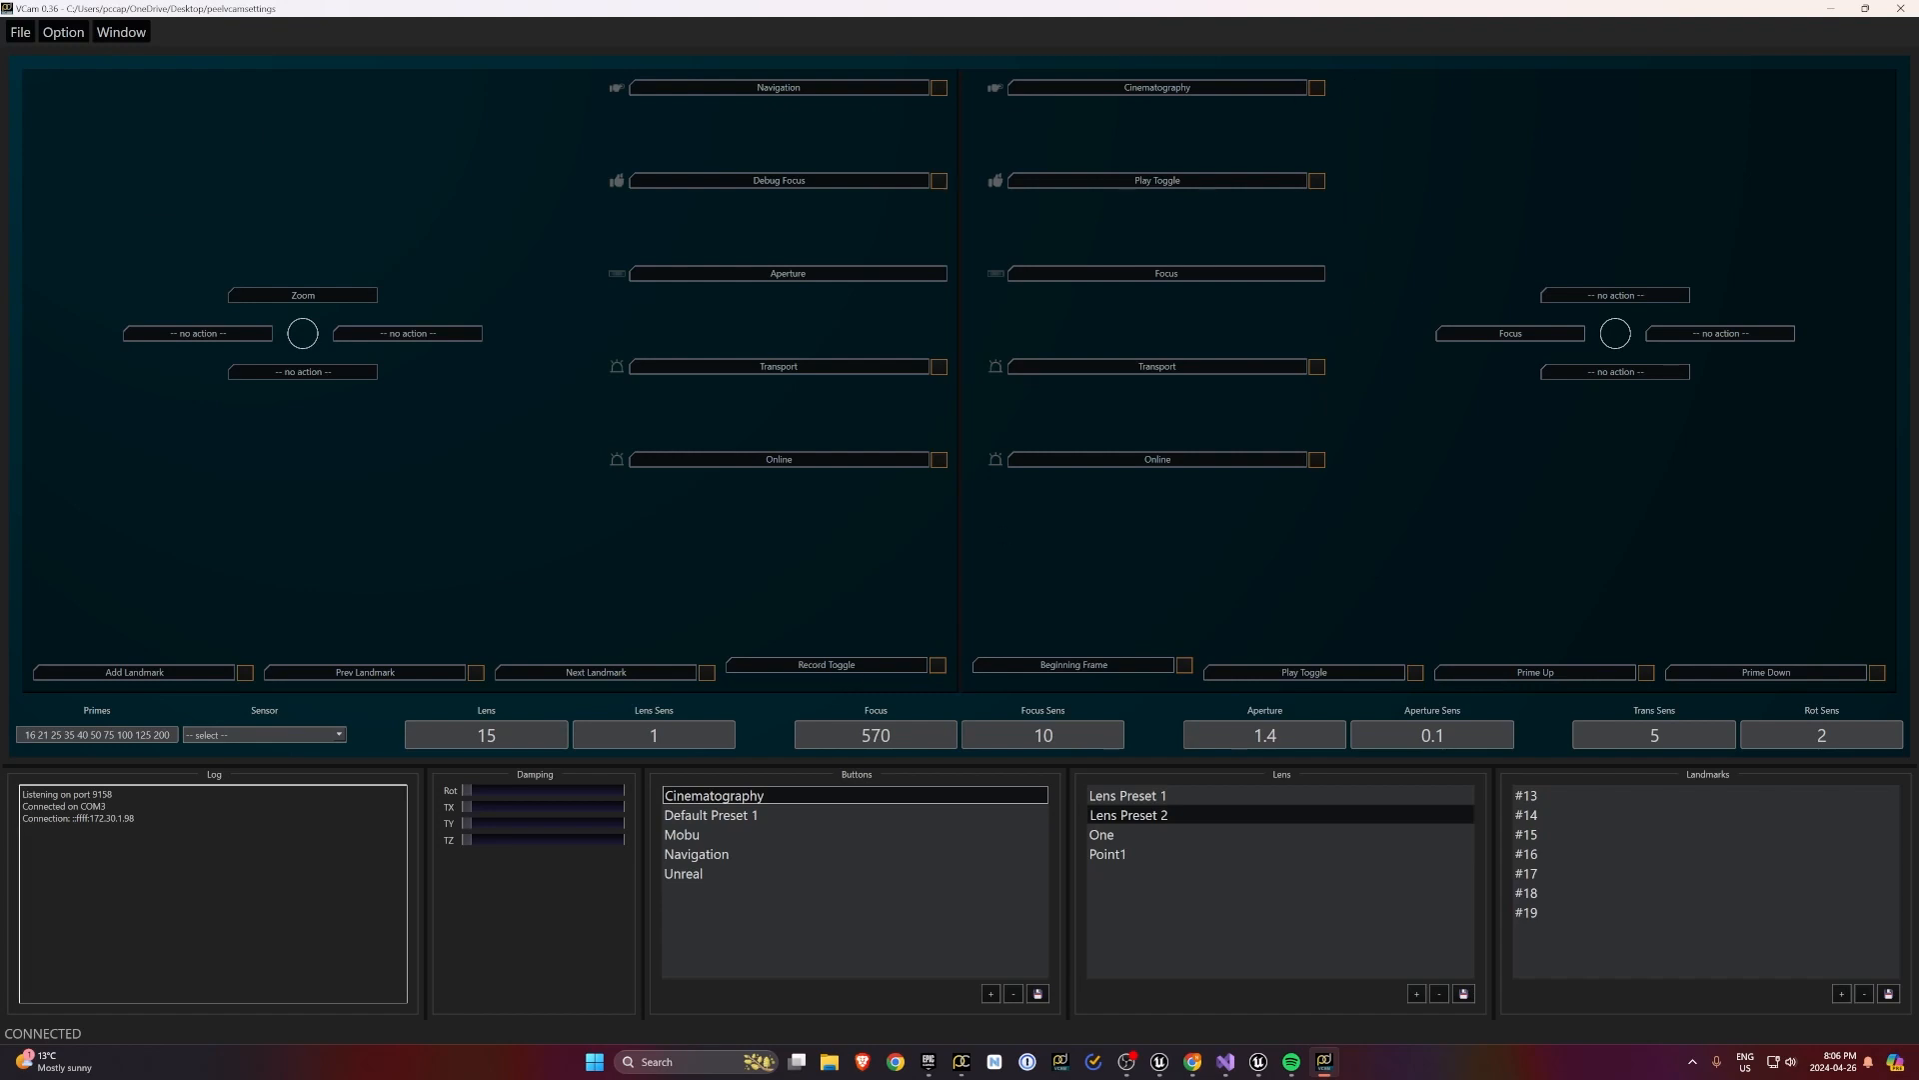
{"action": "left_click", "coordinate": [940, 88]}
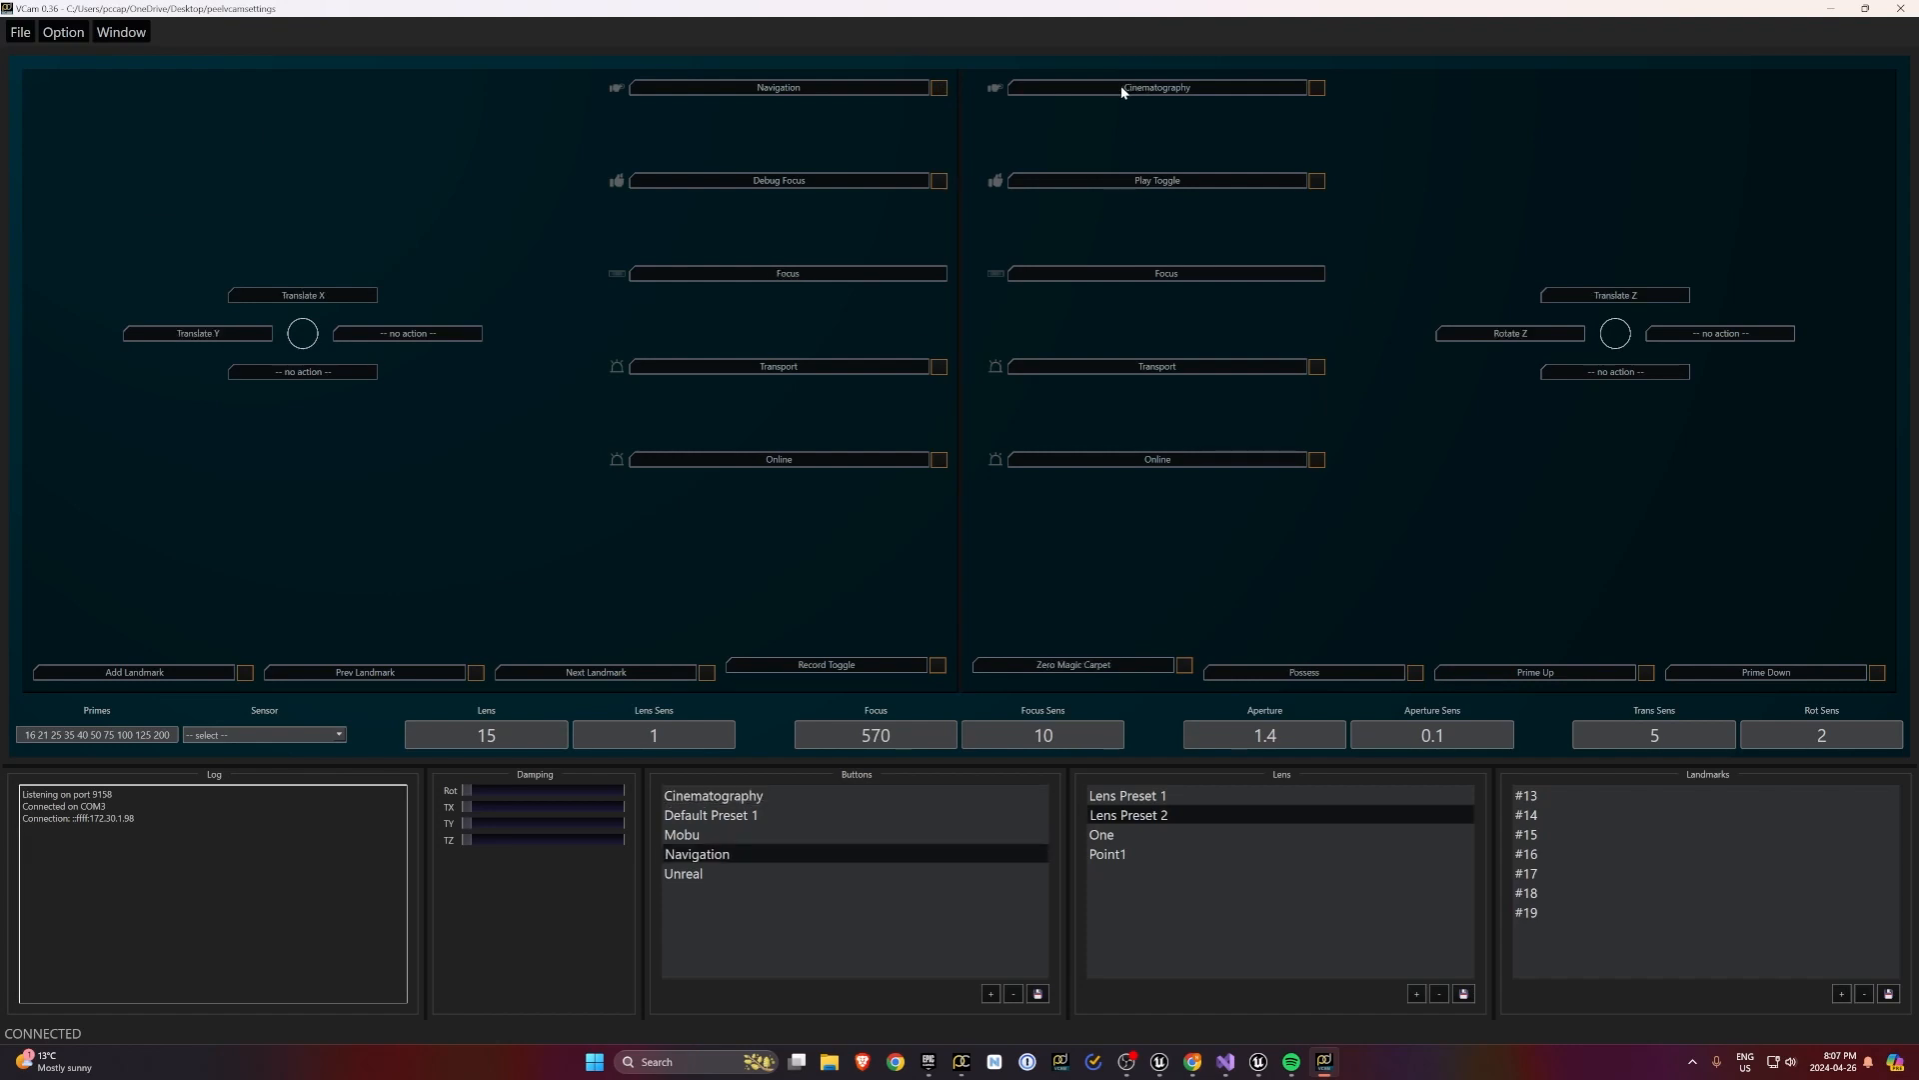
{"action": "left_click", "coordinate": [1316, 88]}
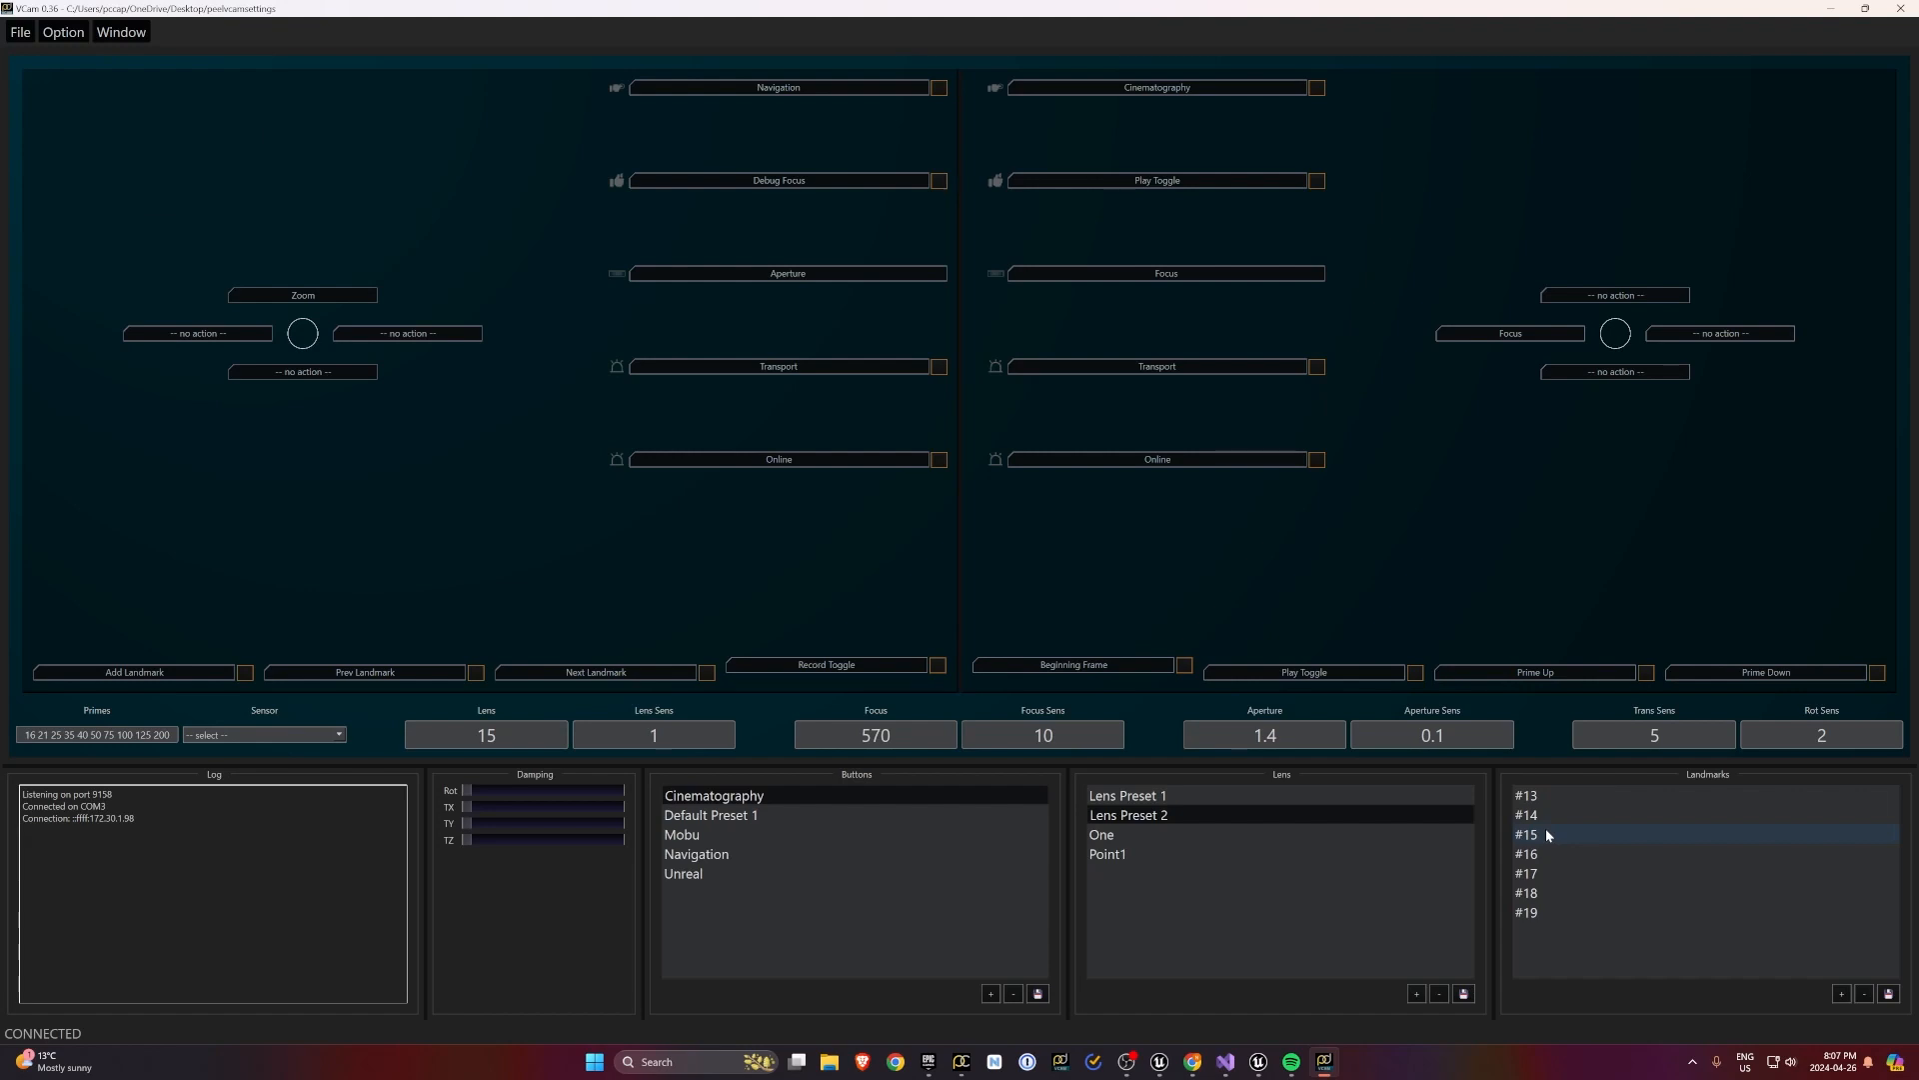
Add another landmark and step through the landmarks in both directions, ending on #14
{"action": "left_click", "coordinate": [246, 673]}
{"action": "left_click", "coordinate": [477, 674]}
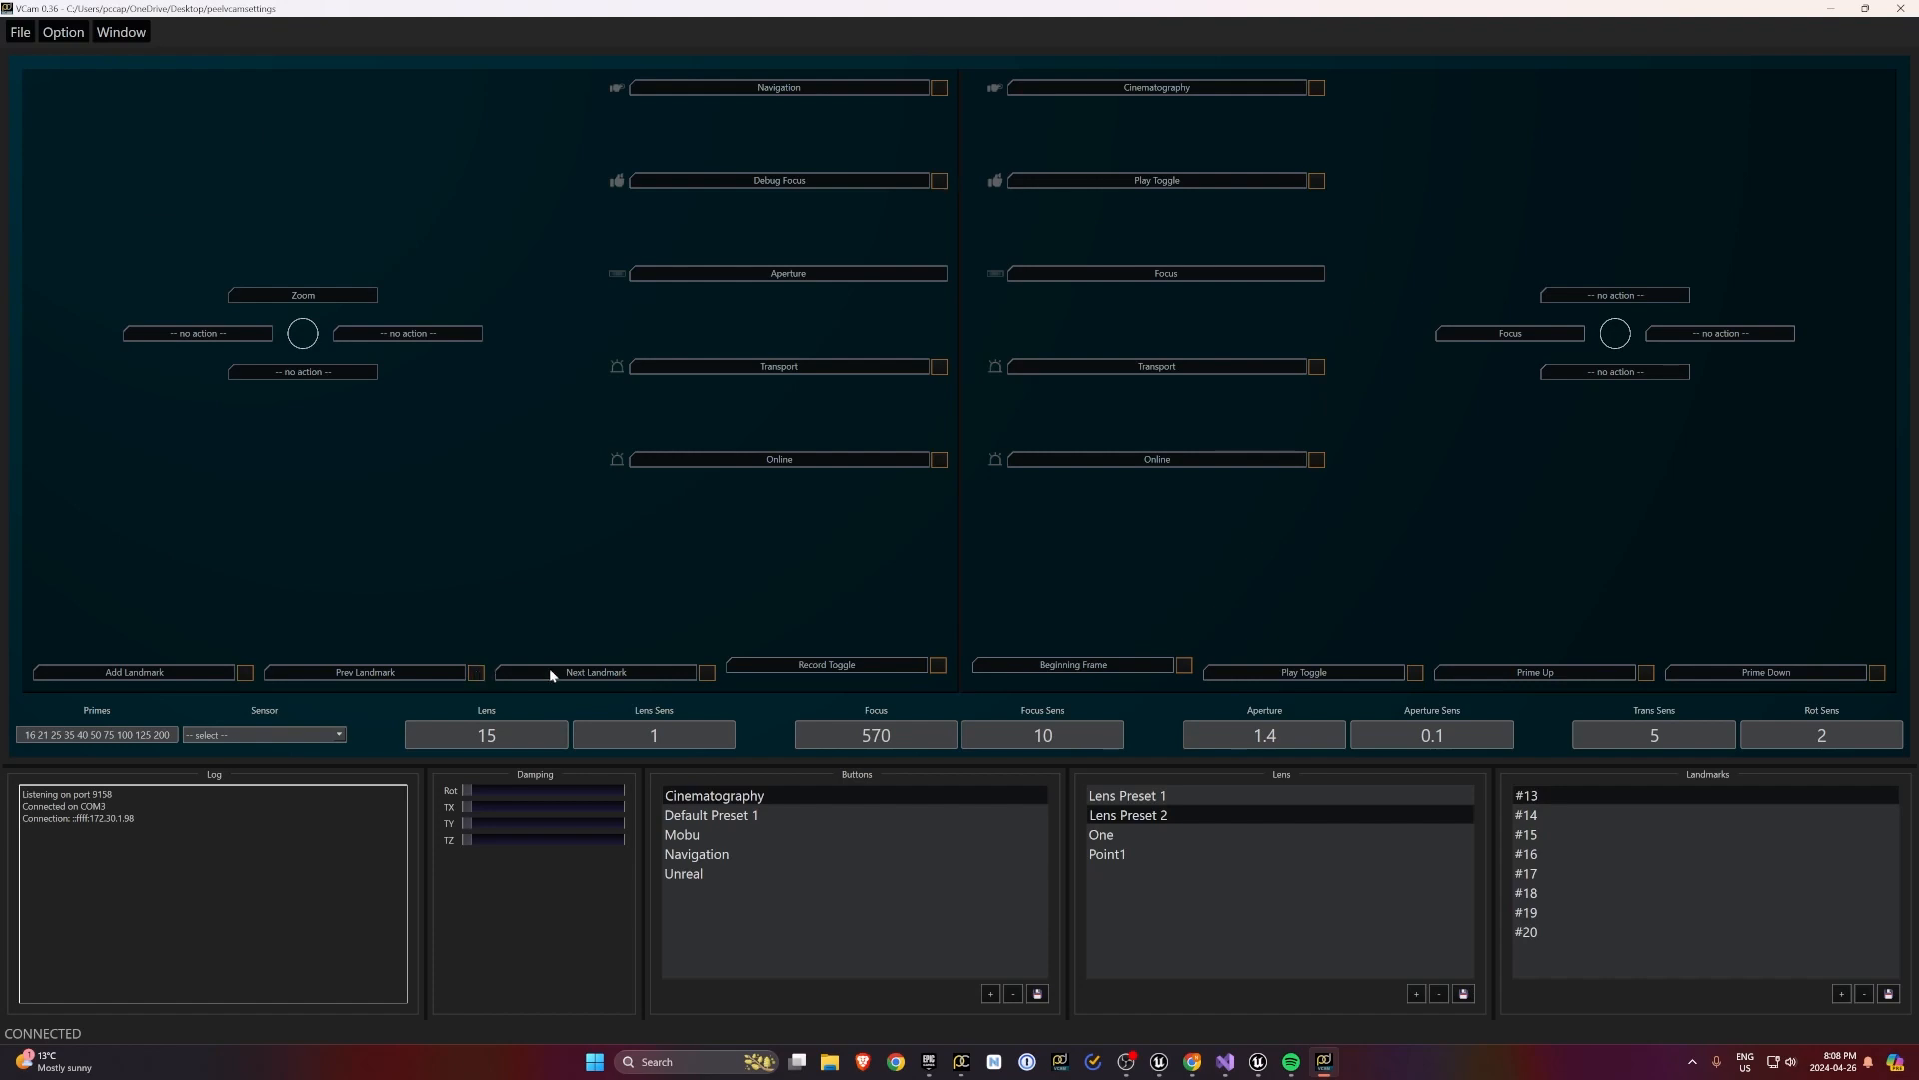
{"action": "left_click", "coordinate": [707, 674]}
{"action": "left_click", "coordinate": [708, 673]}
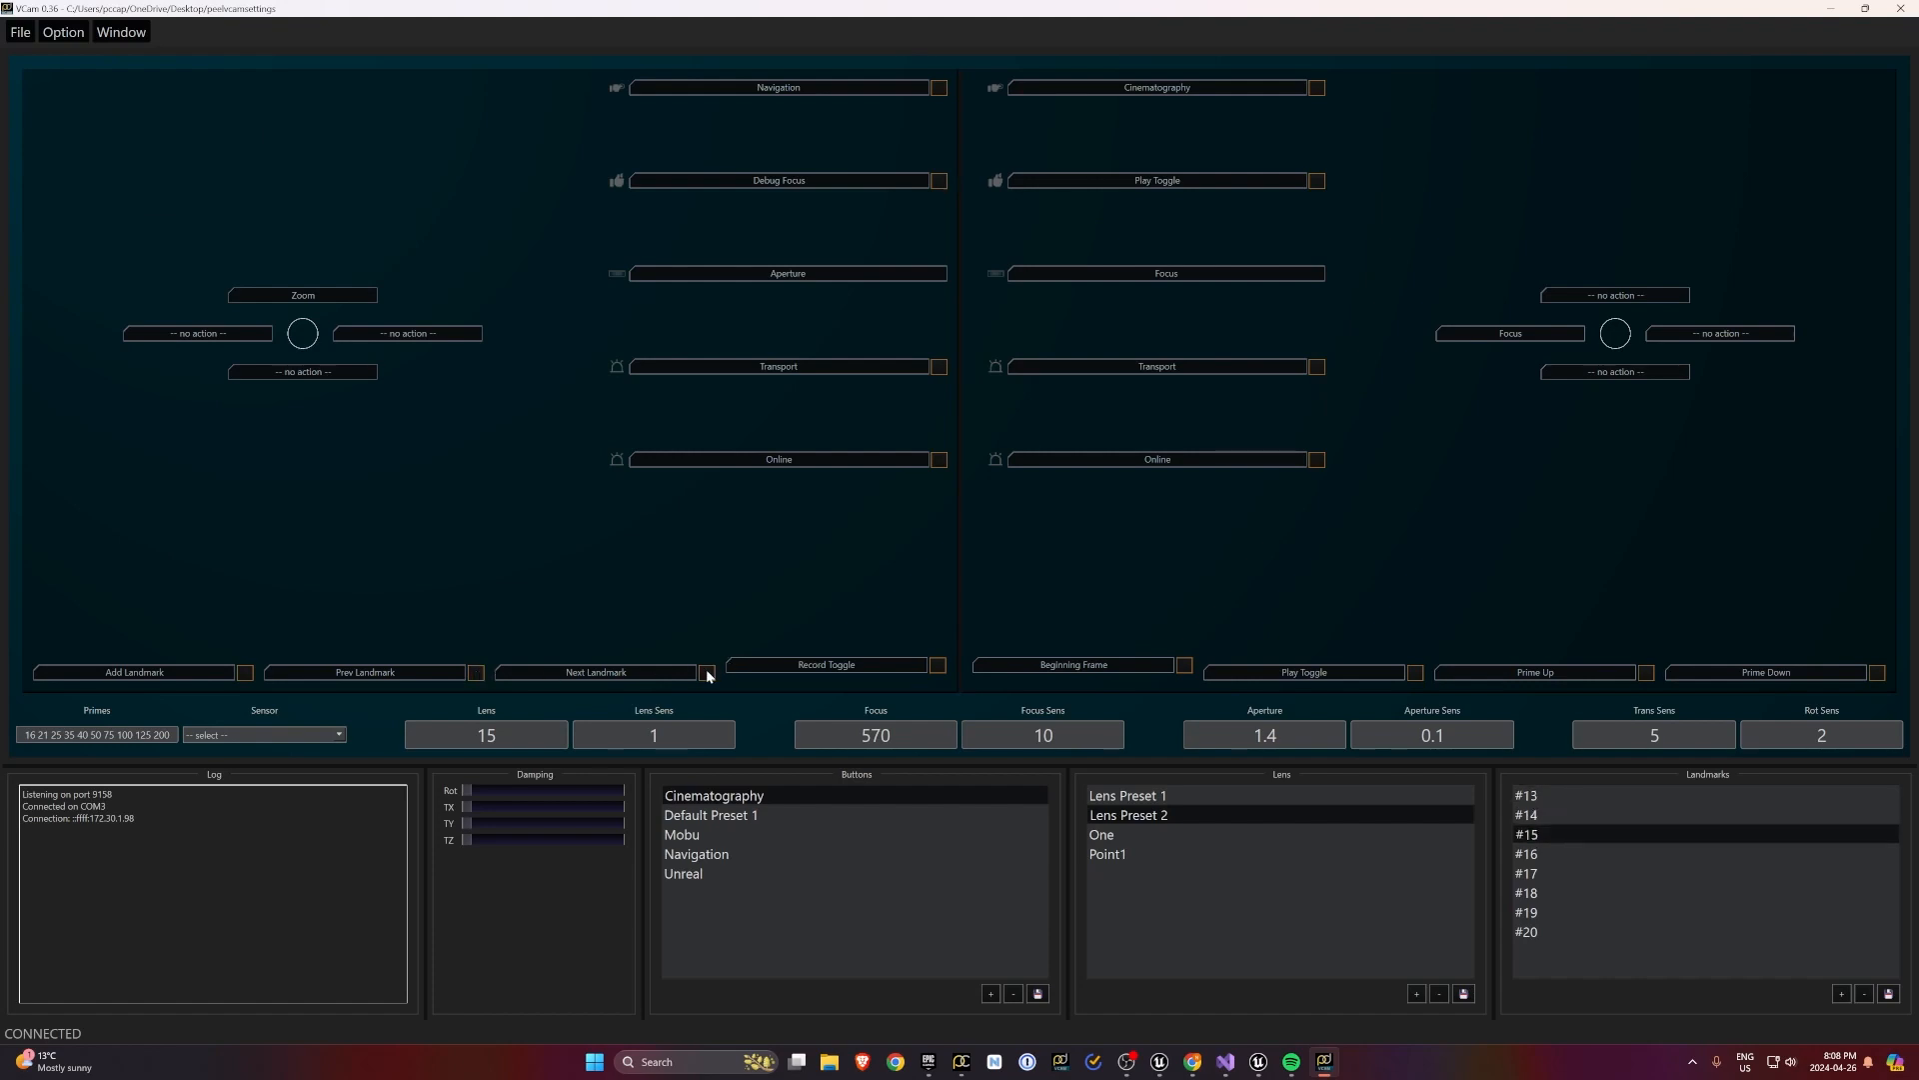
{"action": "left_click", "coordinate": [477, 673]}
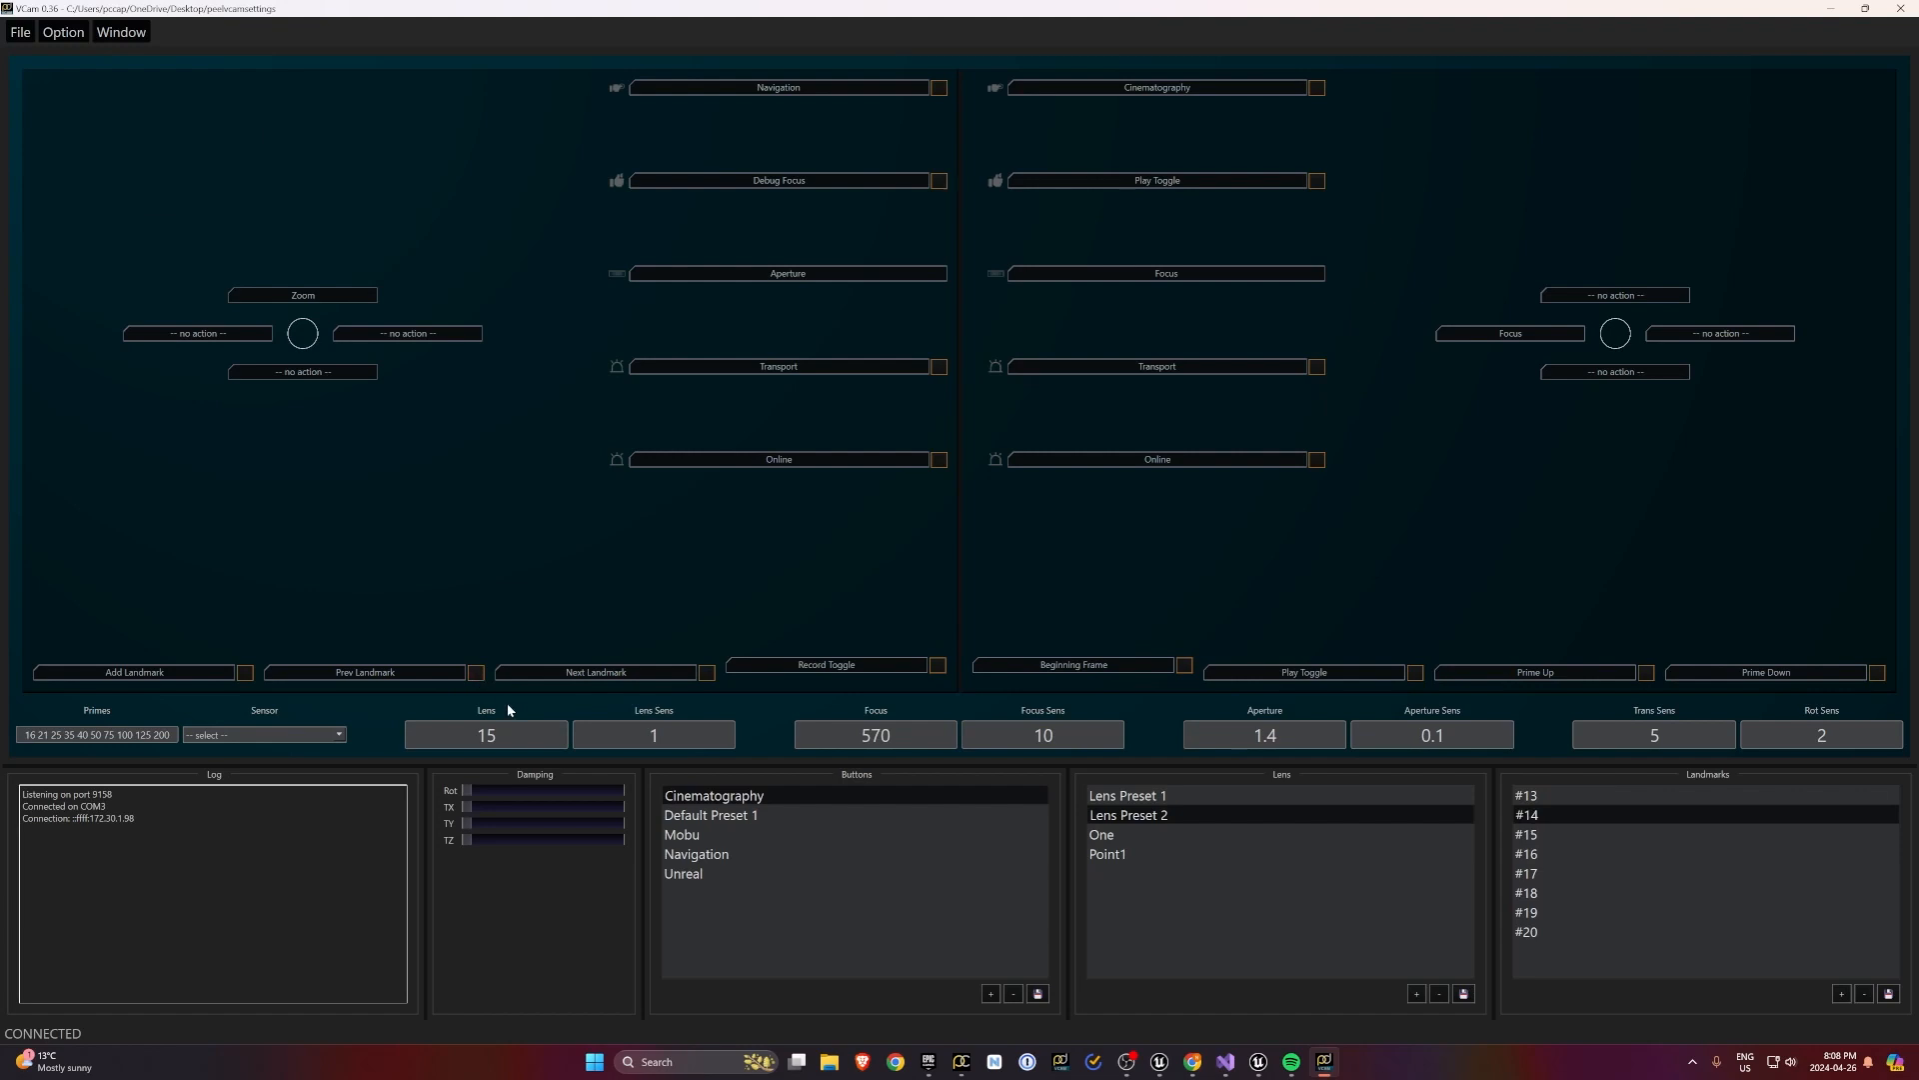
Set the camera sensor to 16:9 Digital Film
{"action": "left_click", "coordinate": [341, 738]}
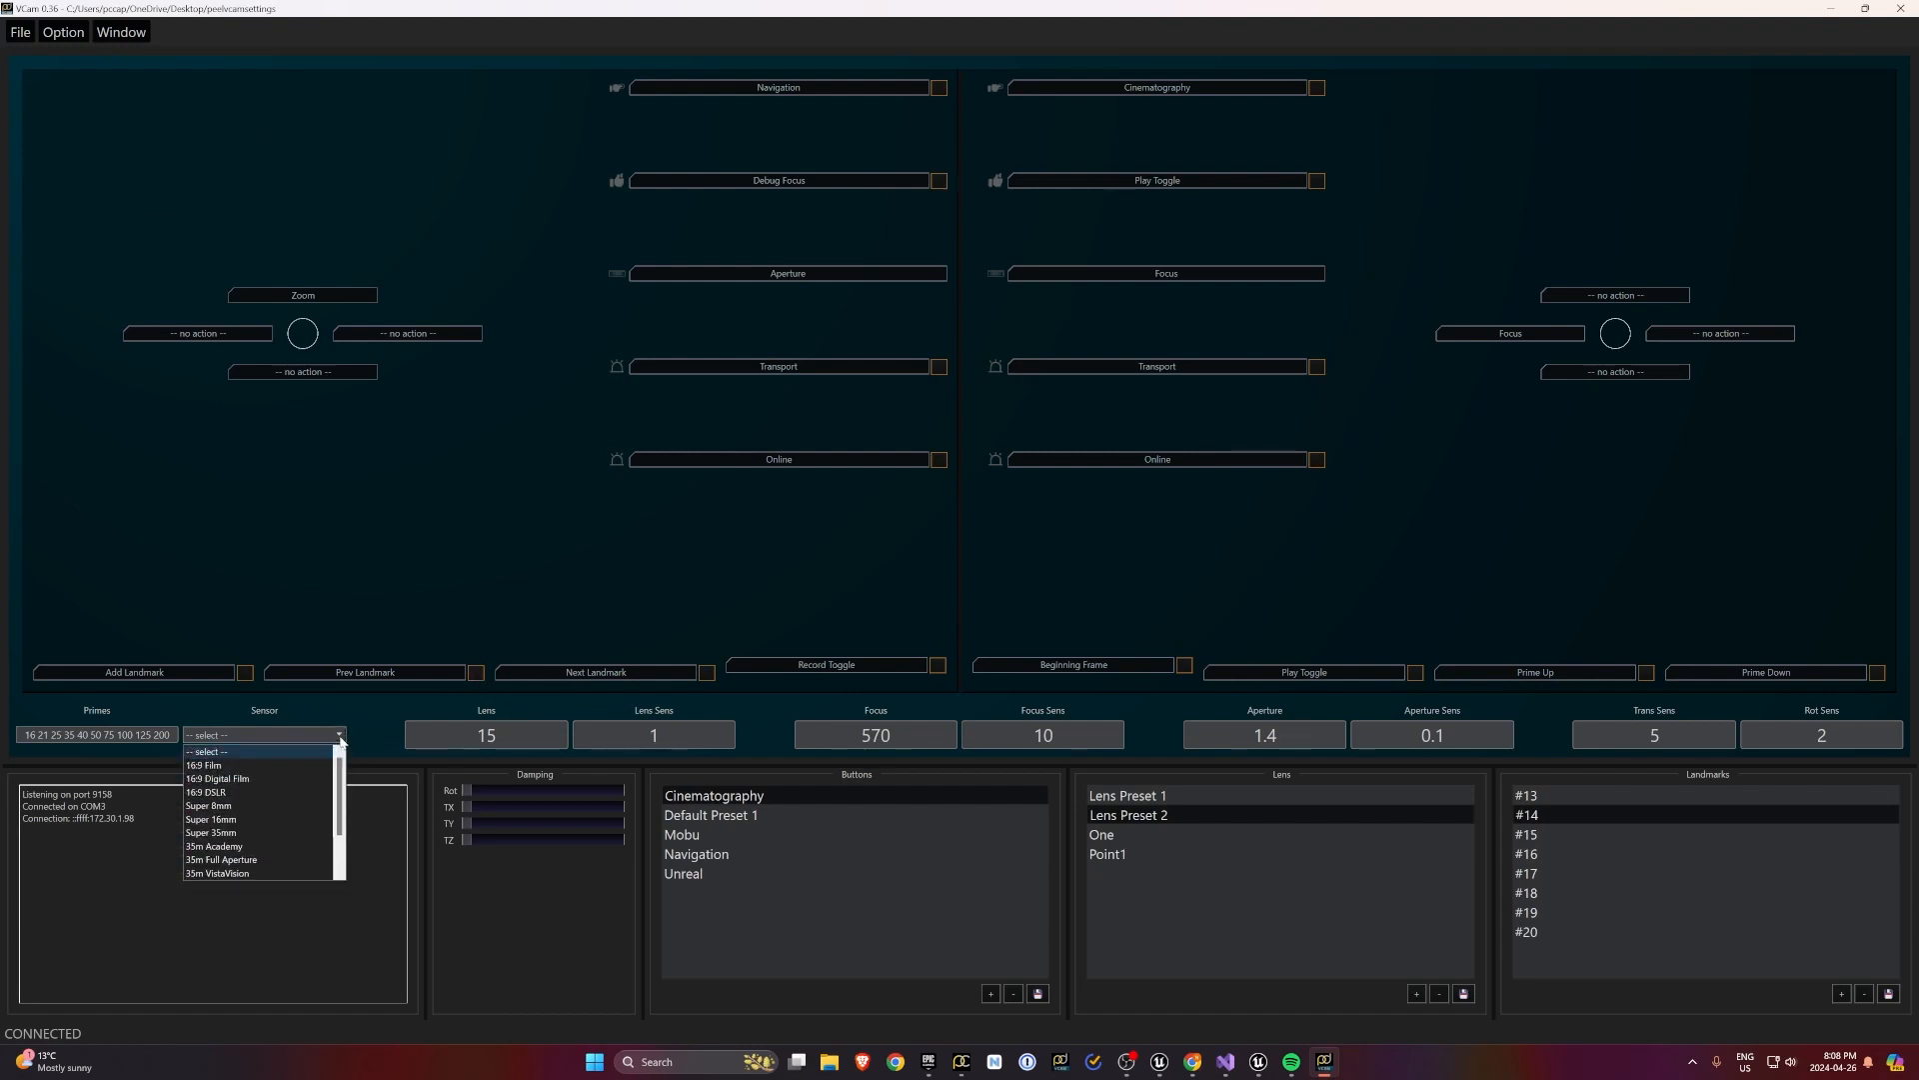
{"action": "left_click", "coordinate": [242, 778]}
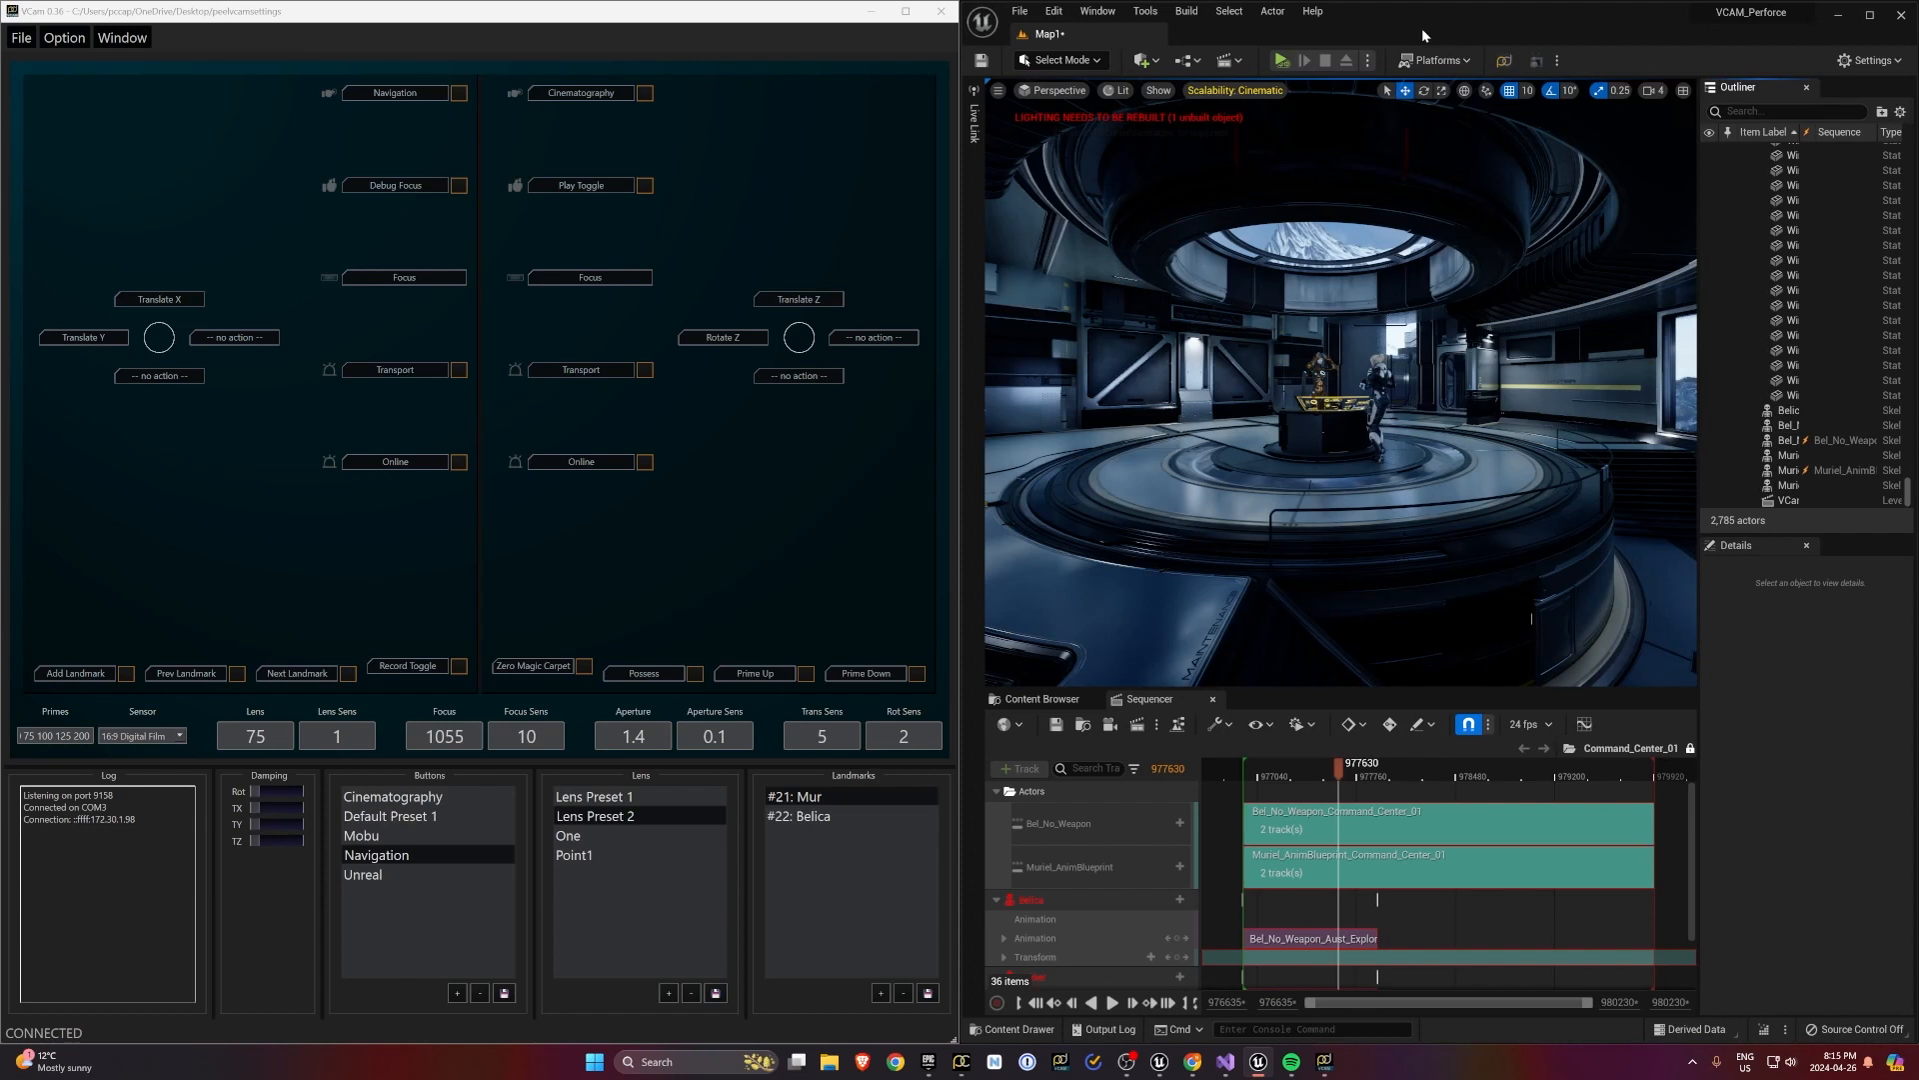
In Unreal Editor, spawn a virtual camera from the Peel VCam tool and move it with the left joystick
{"action": "left_click", "coordinate": [1505, 61]}
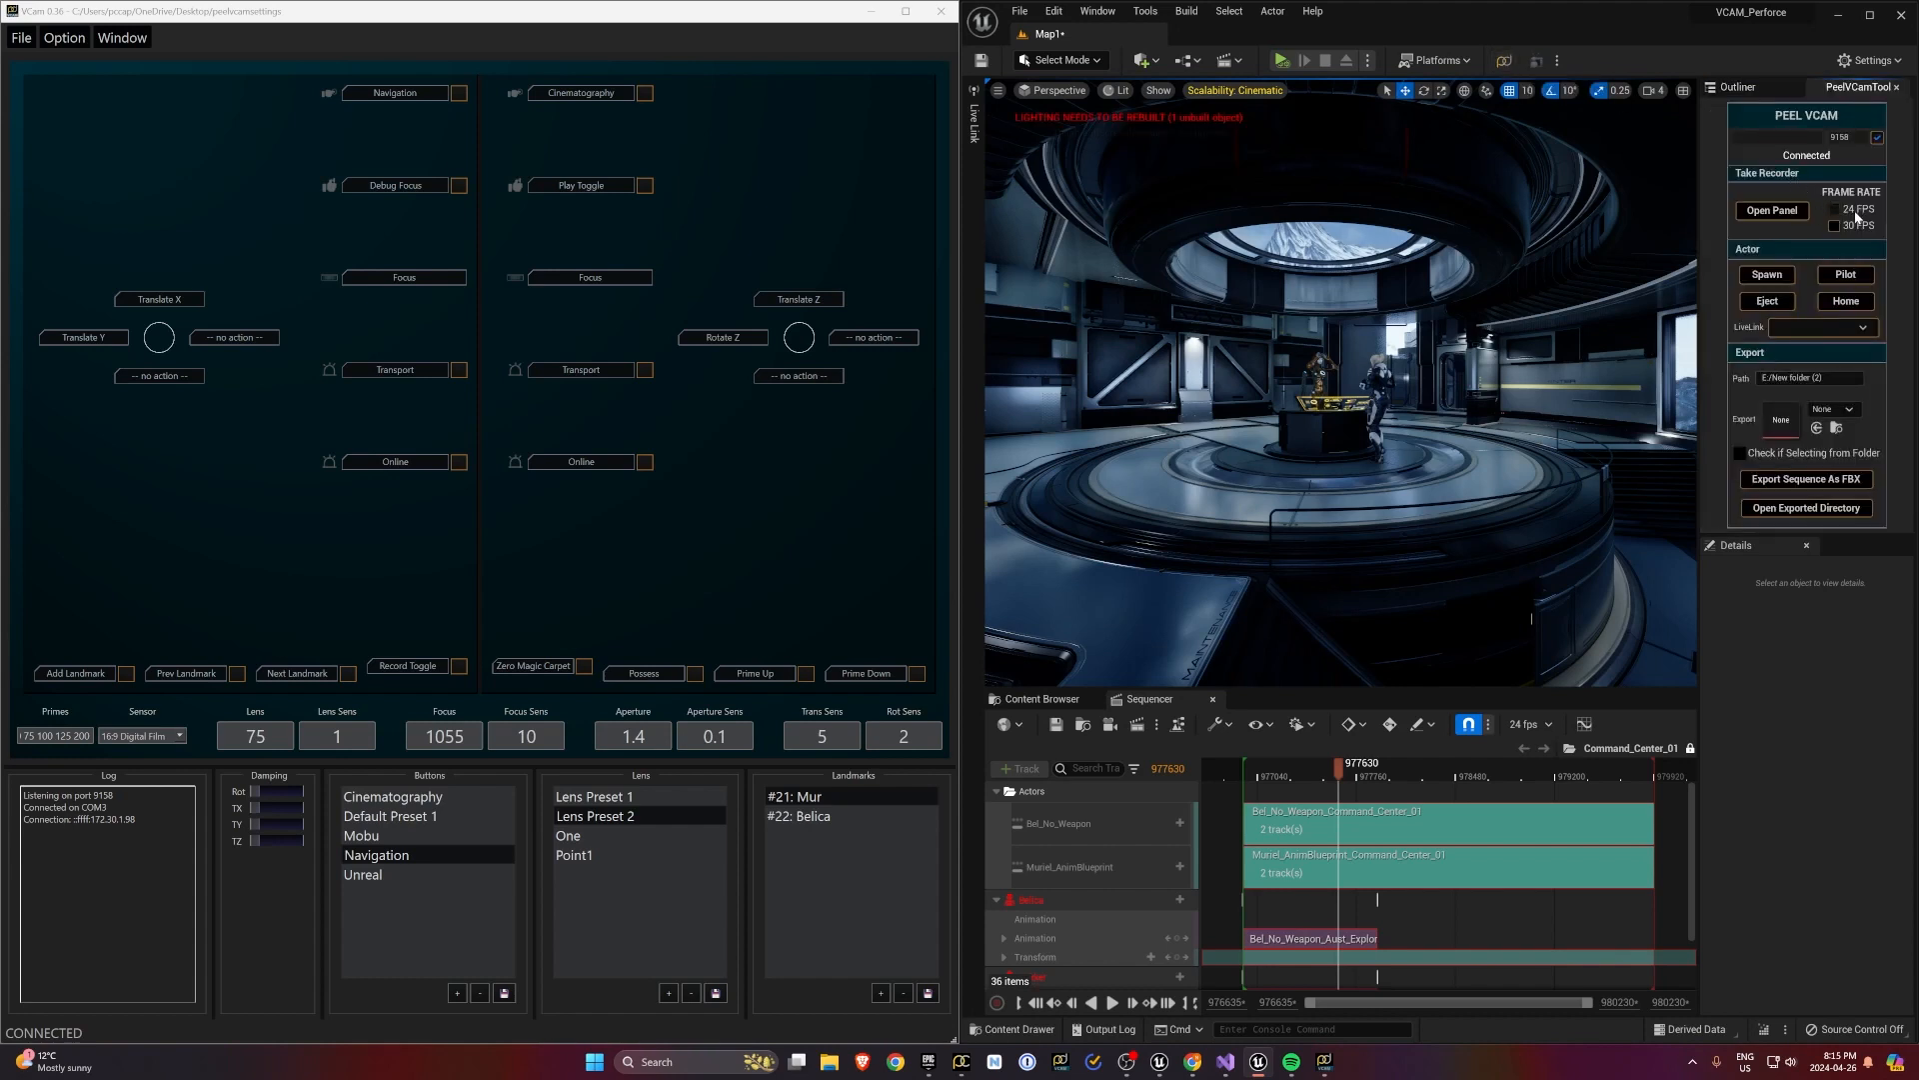
{"action": "left_click", "coordinate": [1769, 275]}
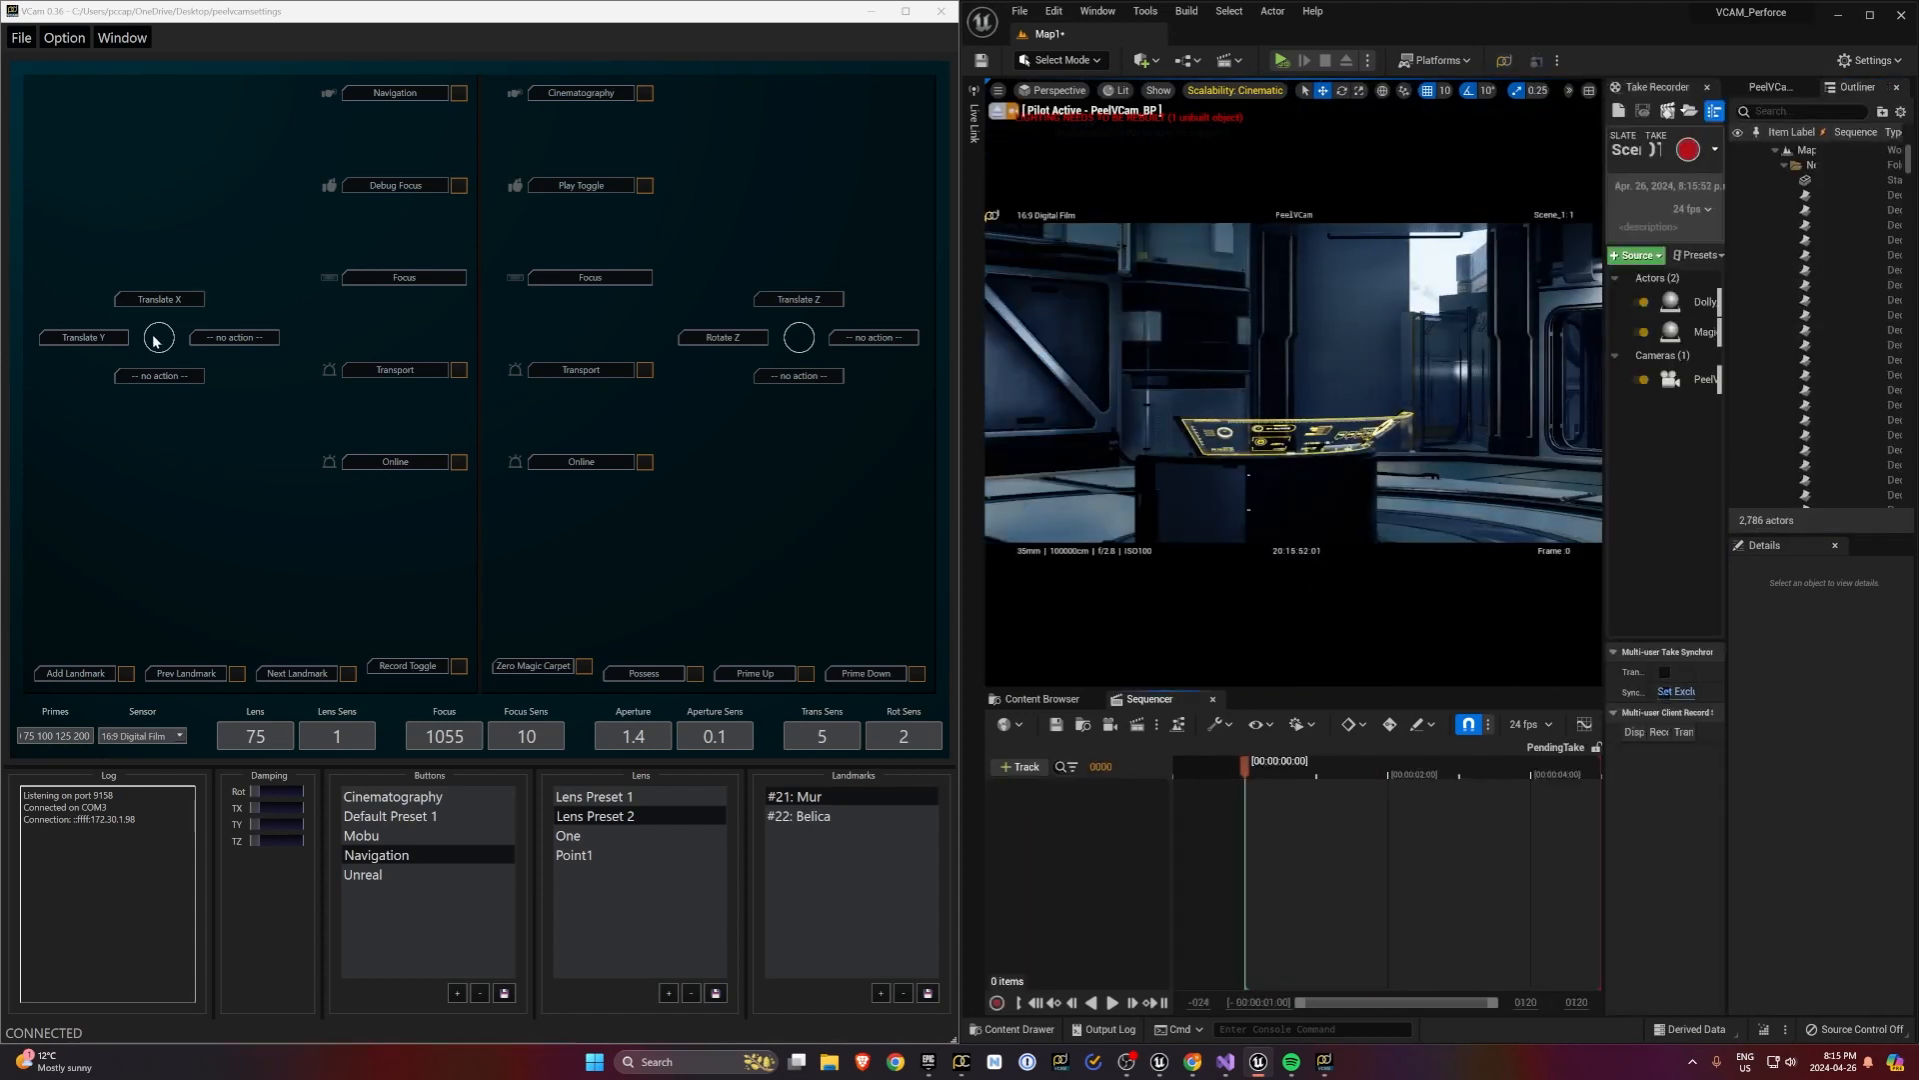
{"action": "left_click_drag", "start_coordinate": [153, 337], "coordinate": [208, 350]}
Eject from the virtual camera and pilot it again, then send it to its home position
{"action": "left_click", "coordinate": [1765, 89]}
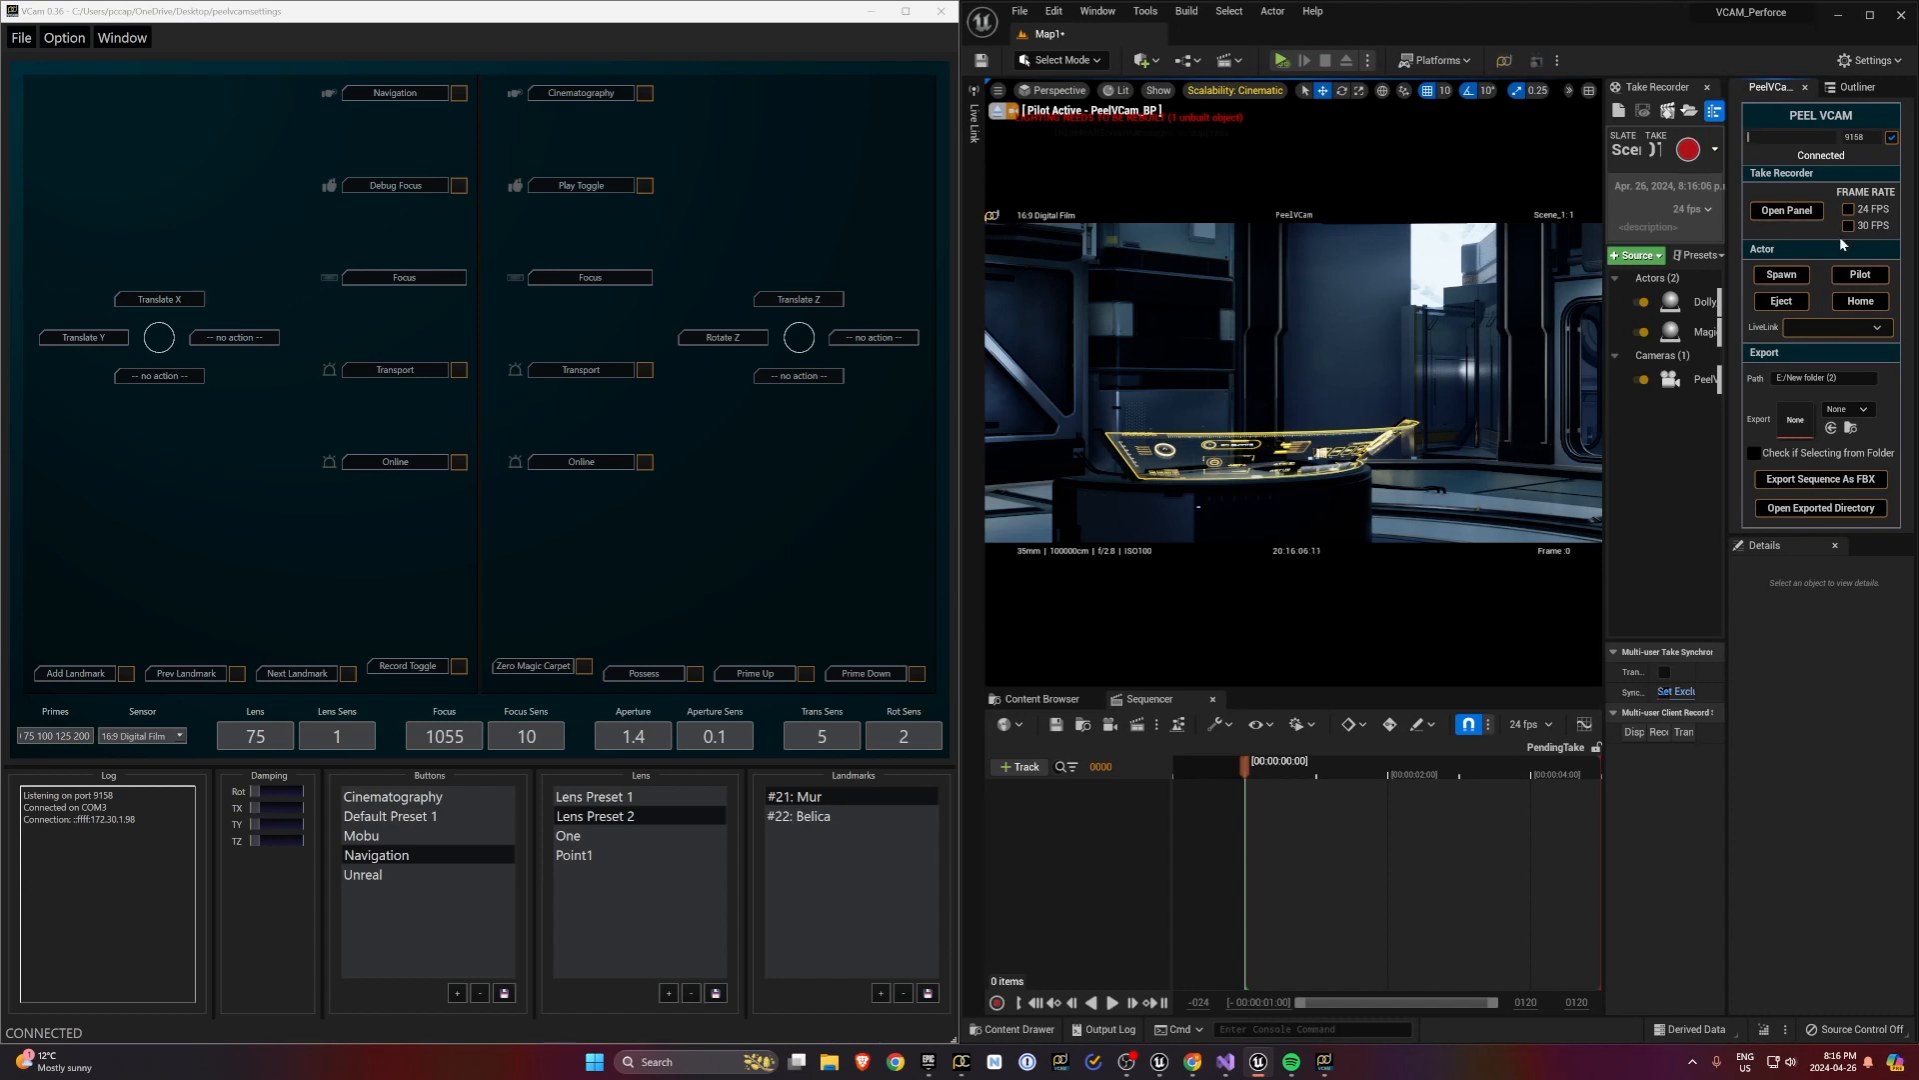
{"action": "left_click", "coordinate": [1781, 303]}
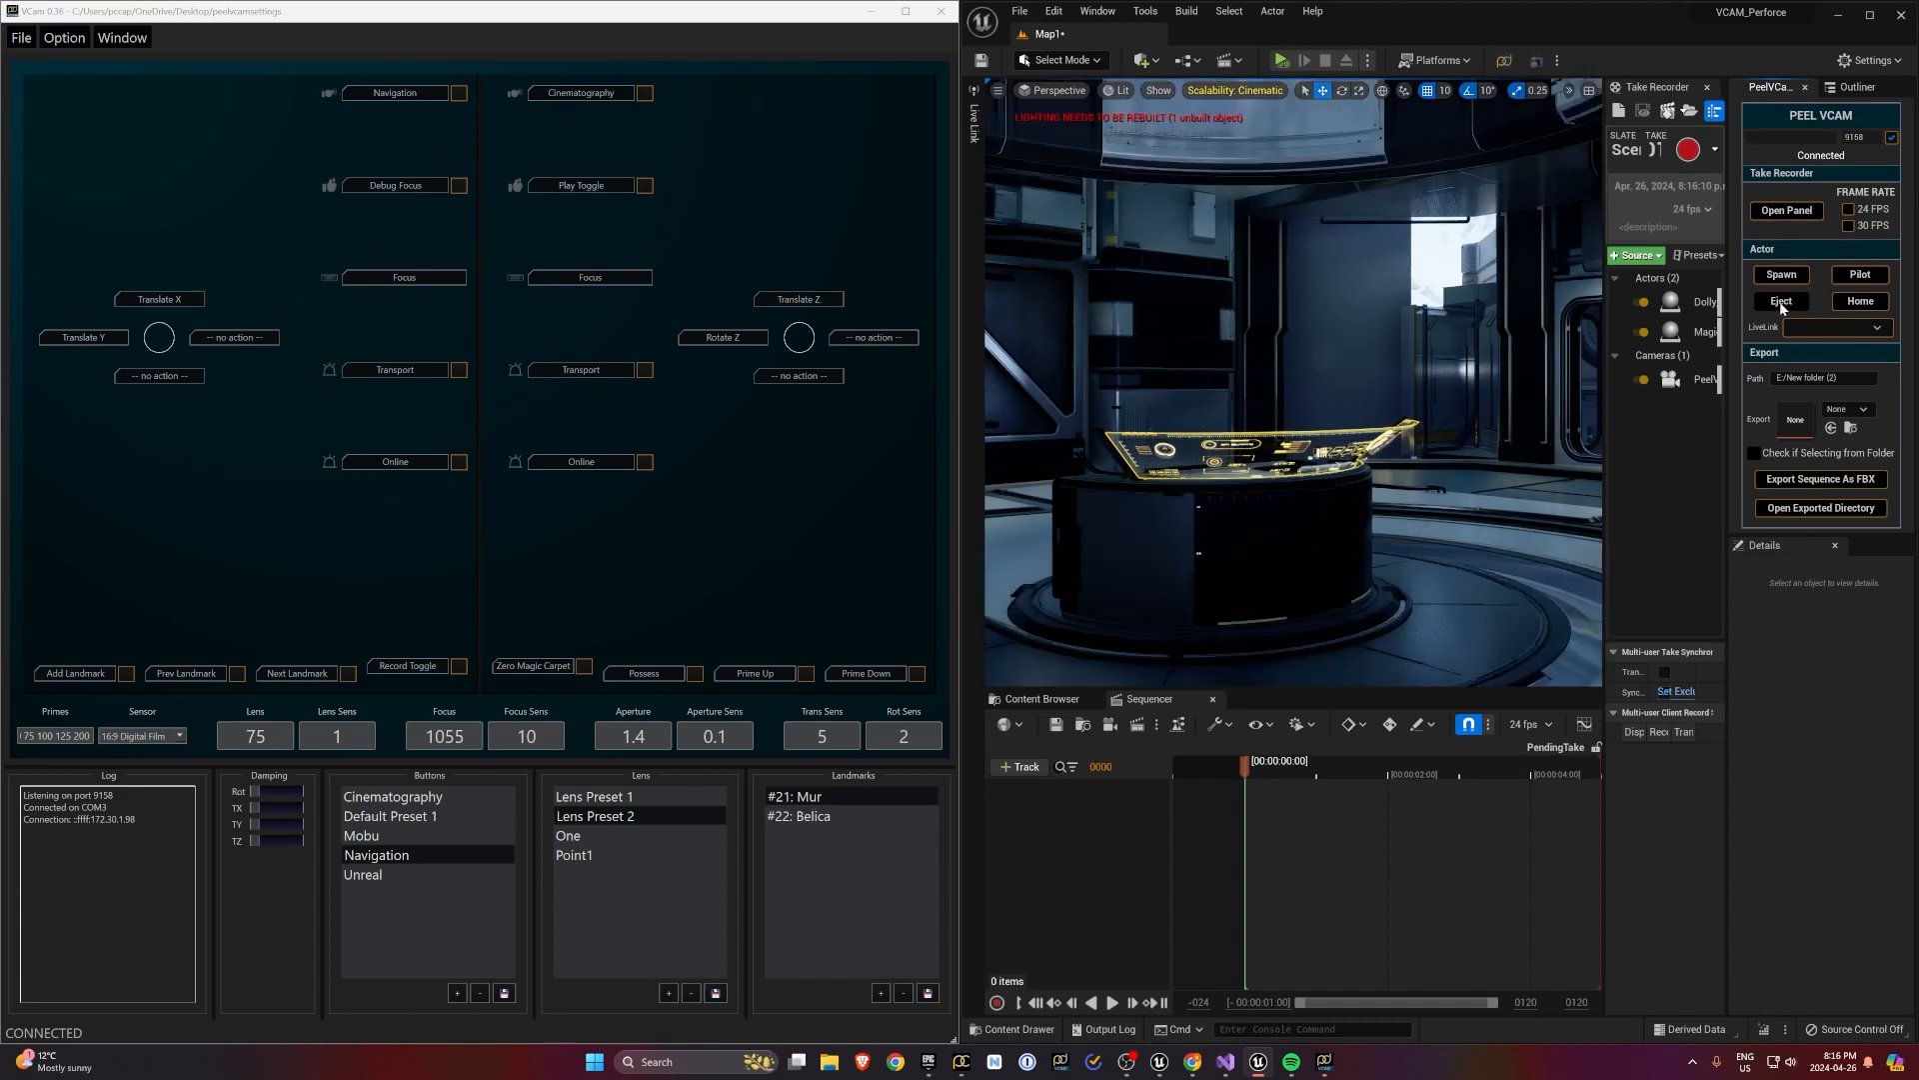
{"action": "left_click", "coordinate": [1860, 274]}
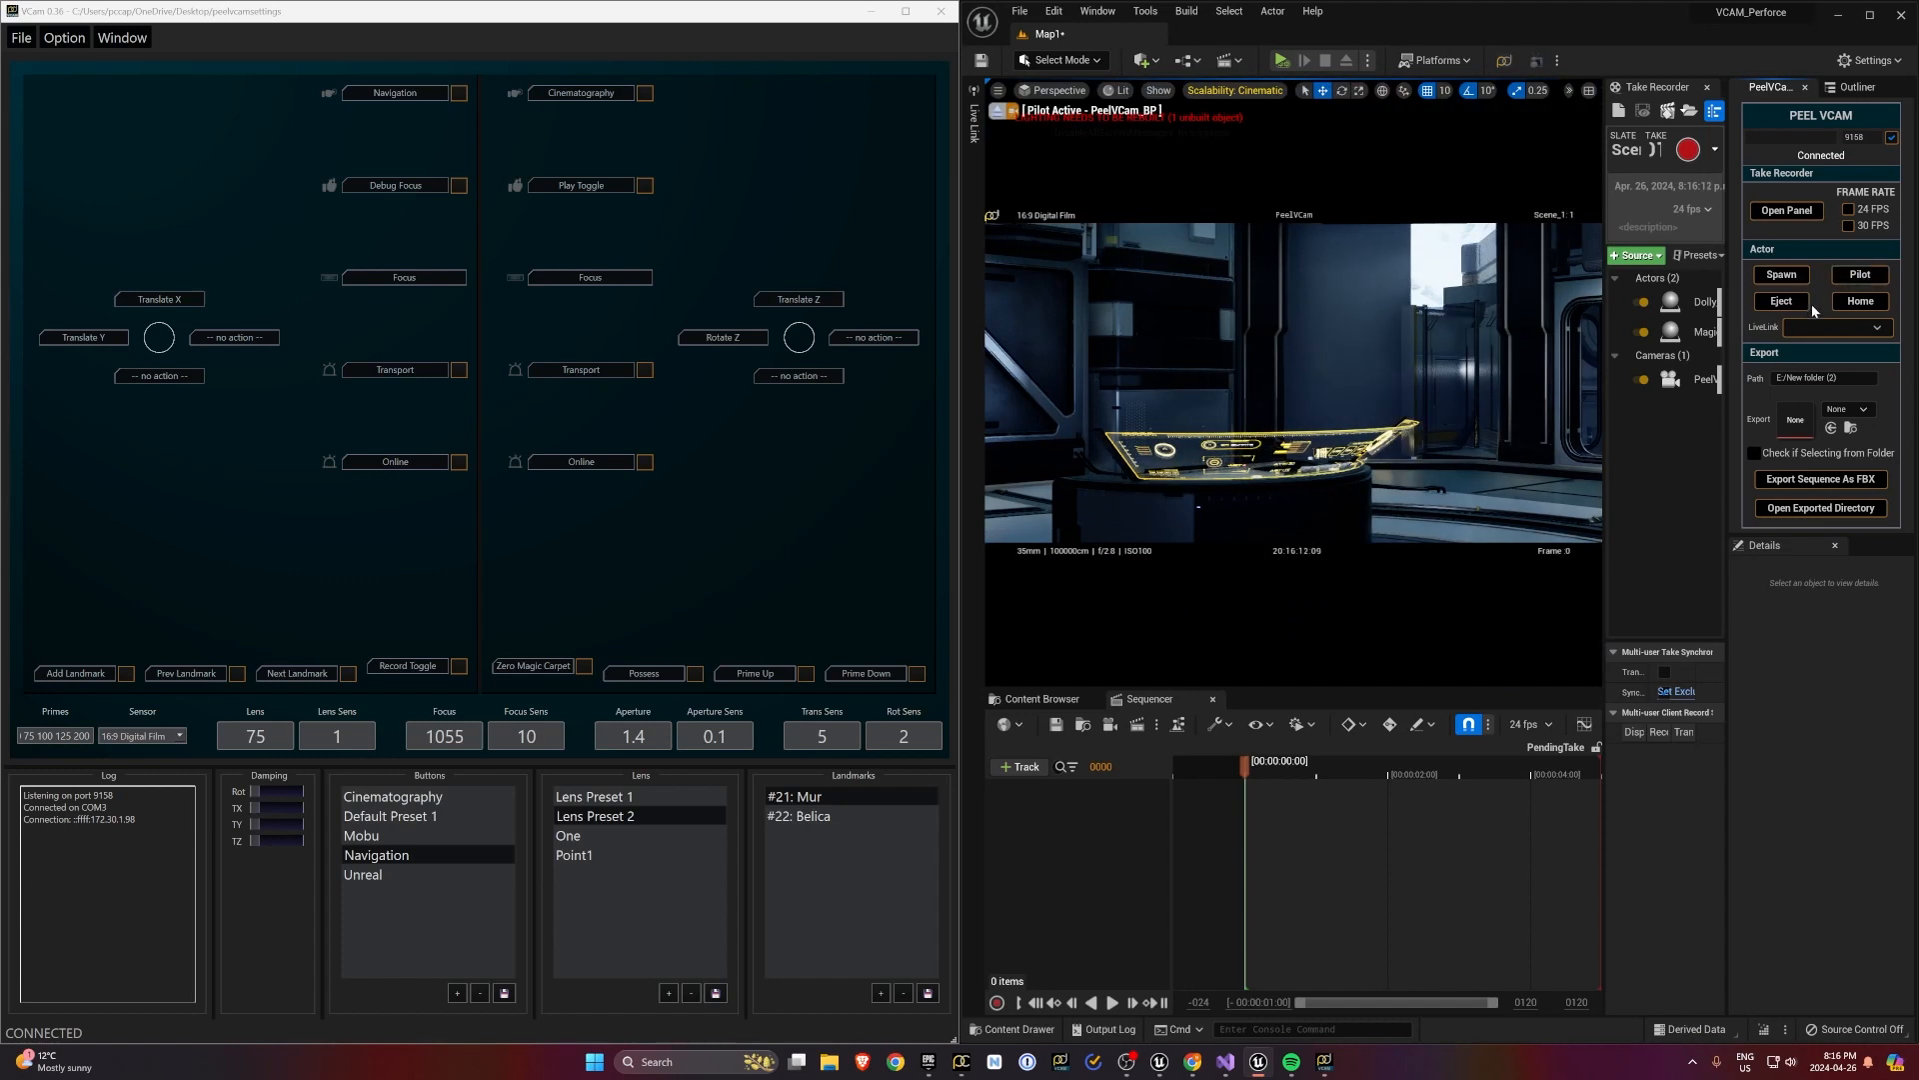
{"action": "left_click", "coordinate": [1845, 297]}
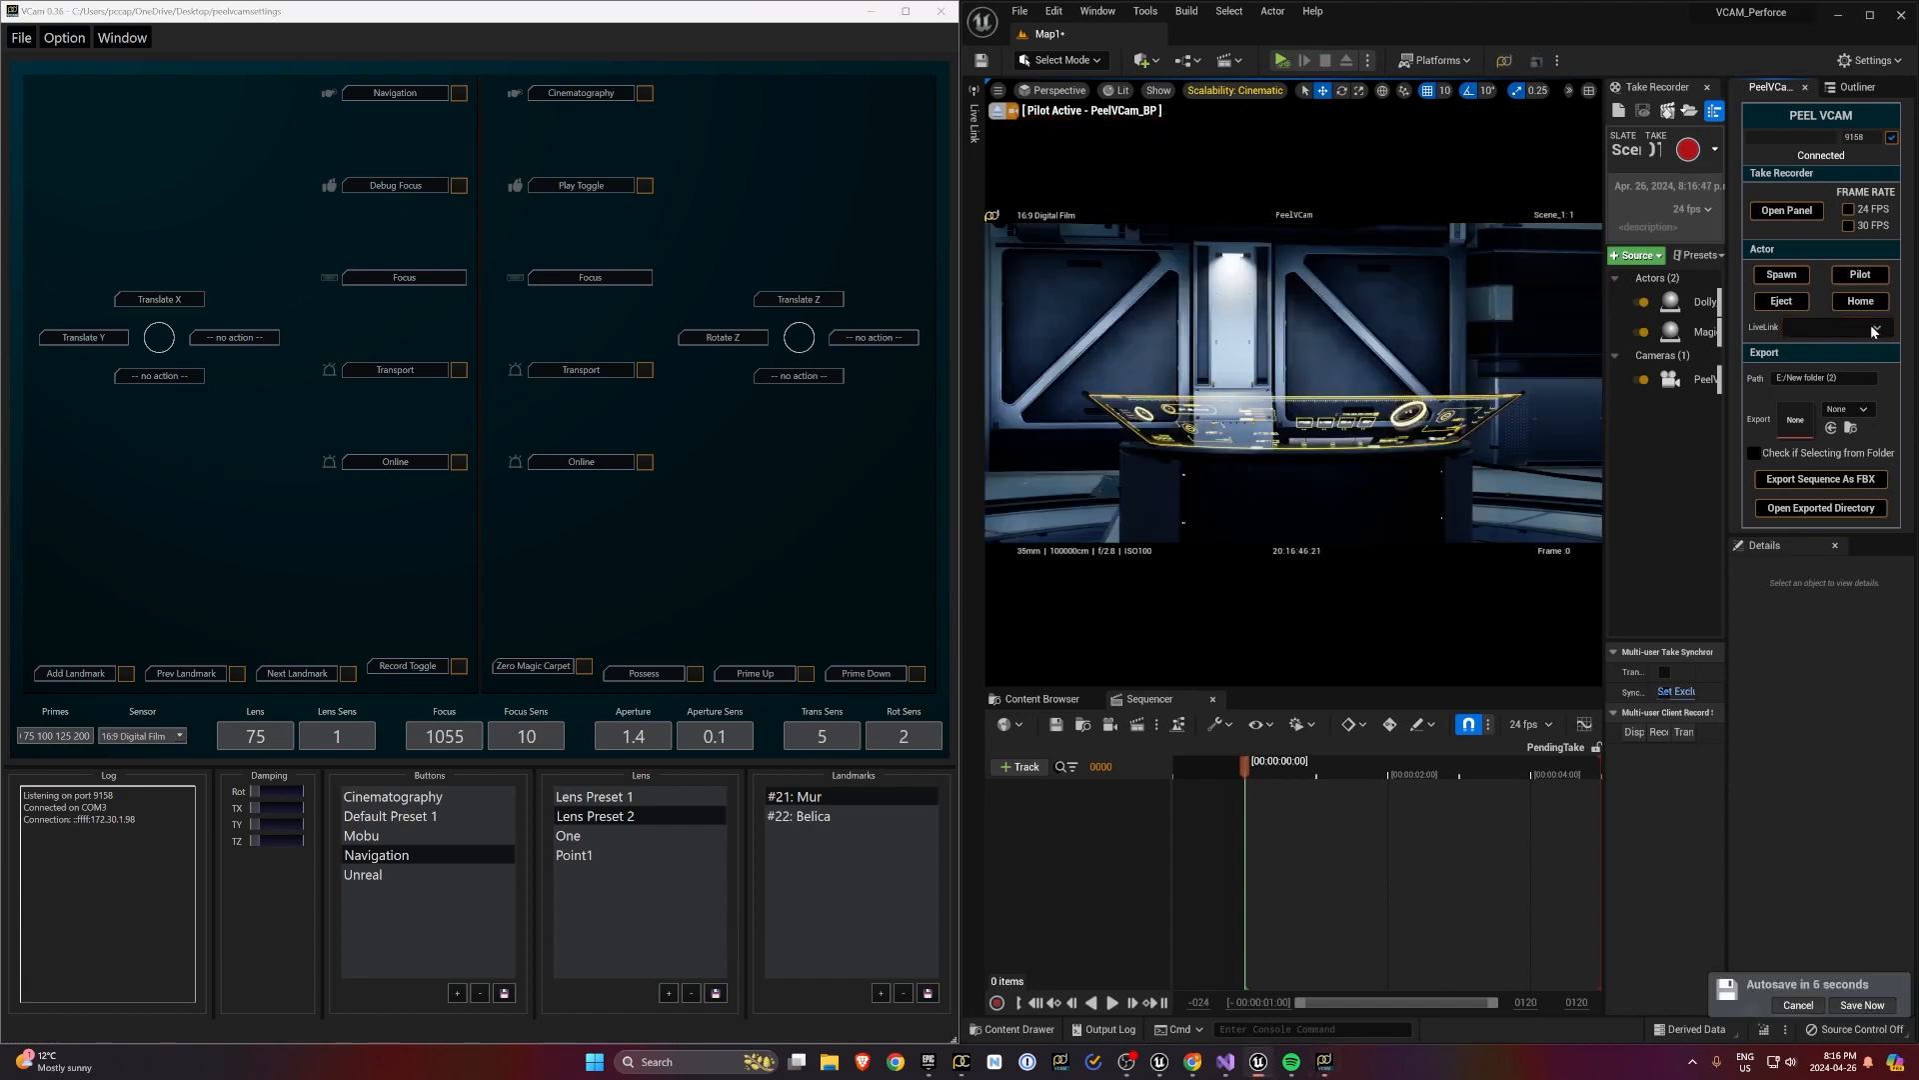
View the source options in Live Link and close Live Link again
{"action": "left_click", "coordinate": [974, 115]}
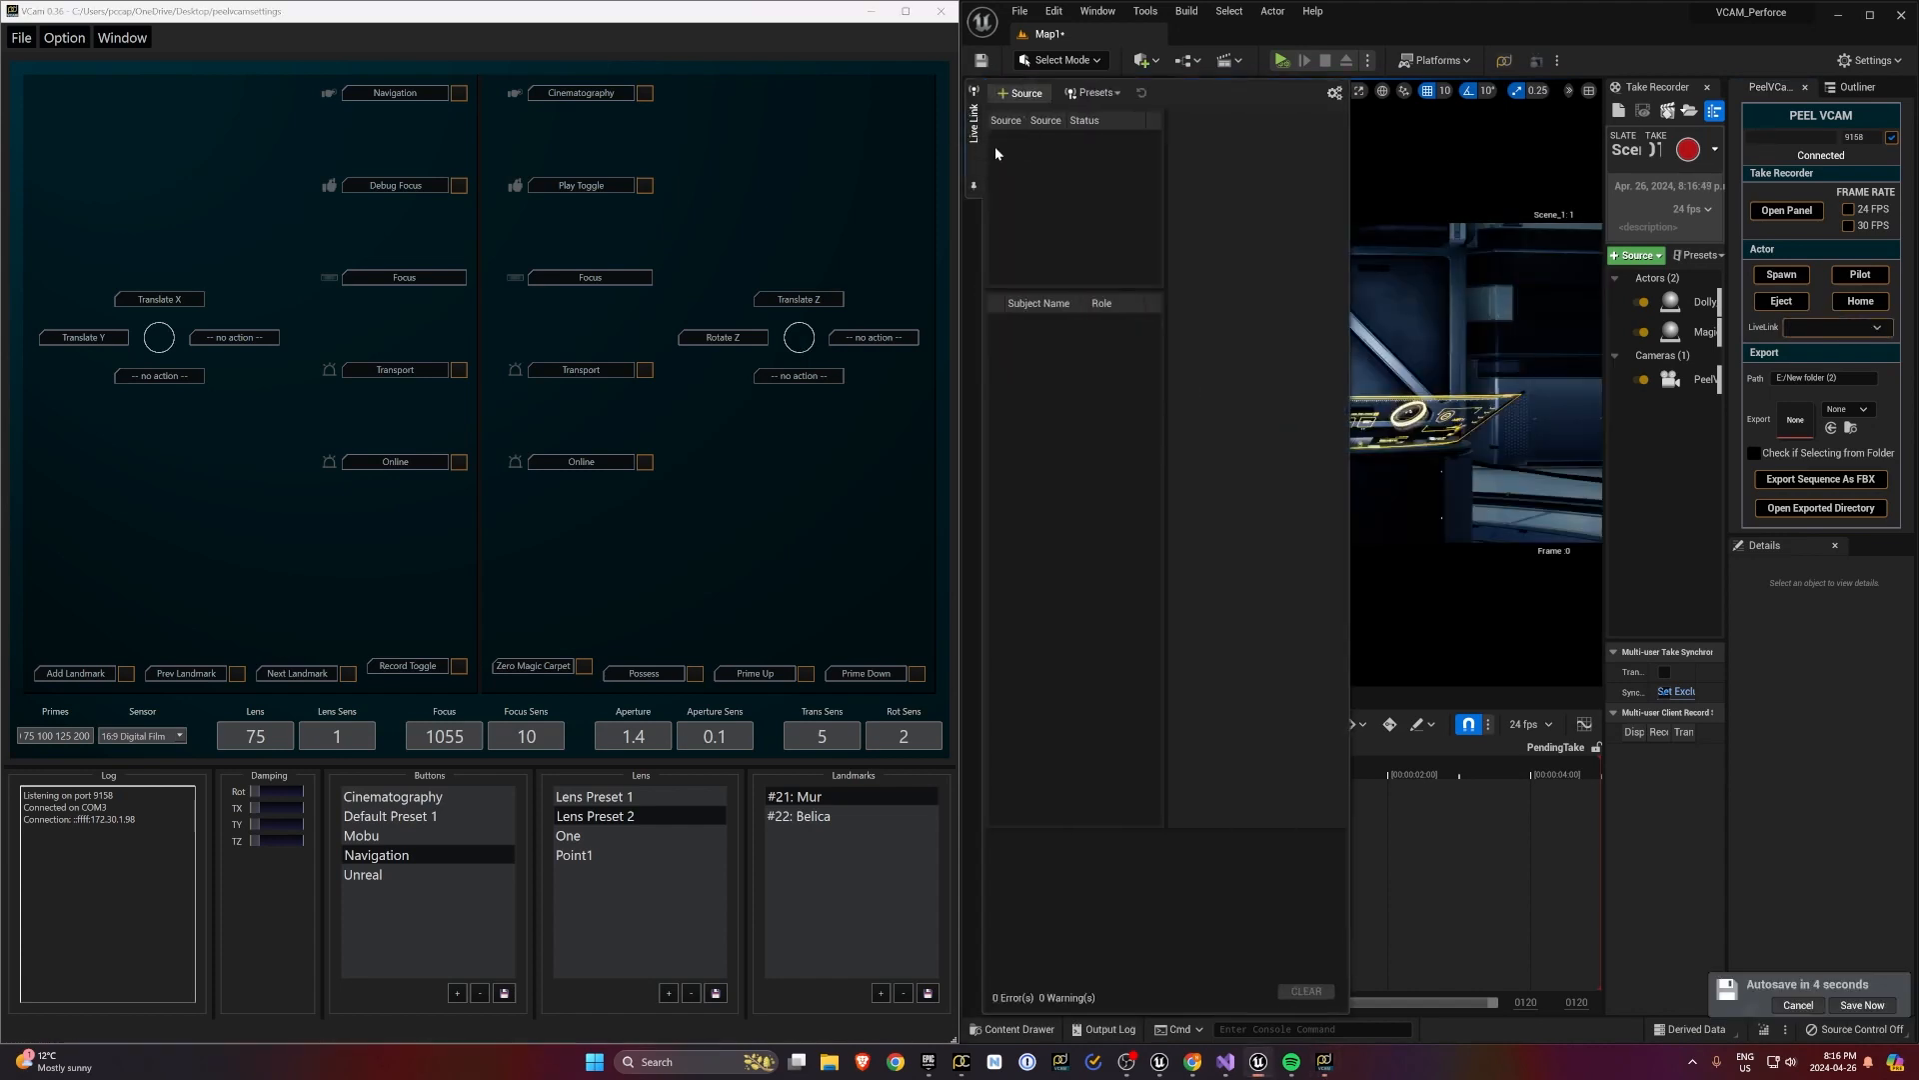
{"action": "left_click", "coordinate": [1020, 96]}
{"action": "left_click", "coordinate": [973, 144]}
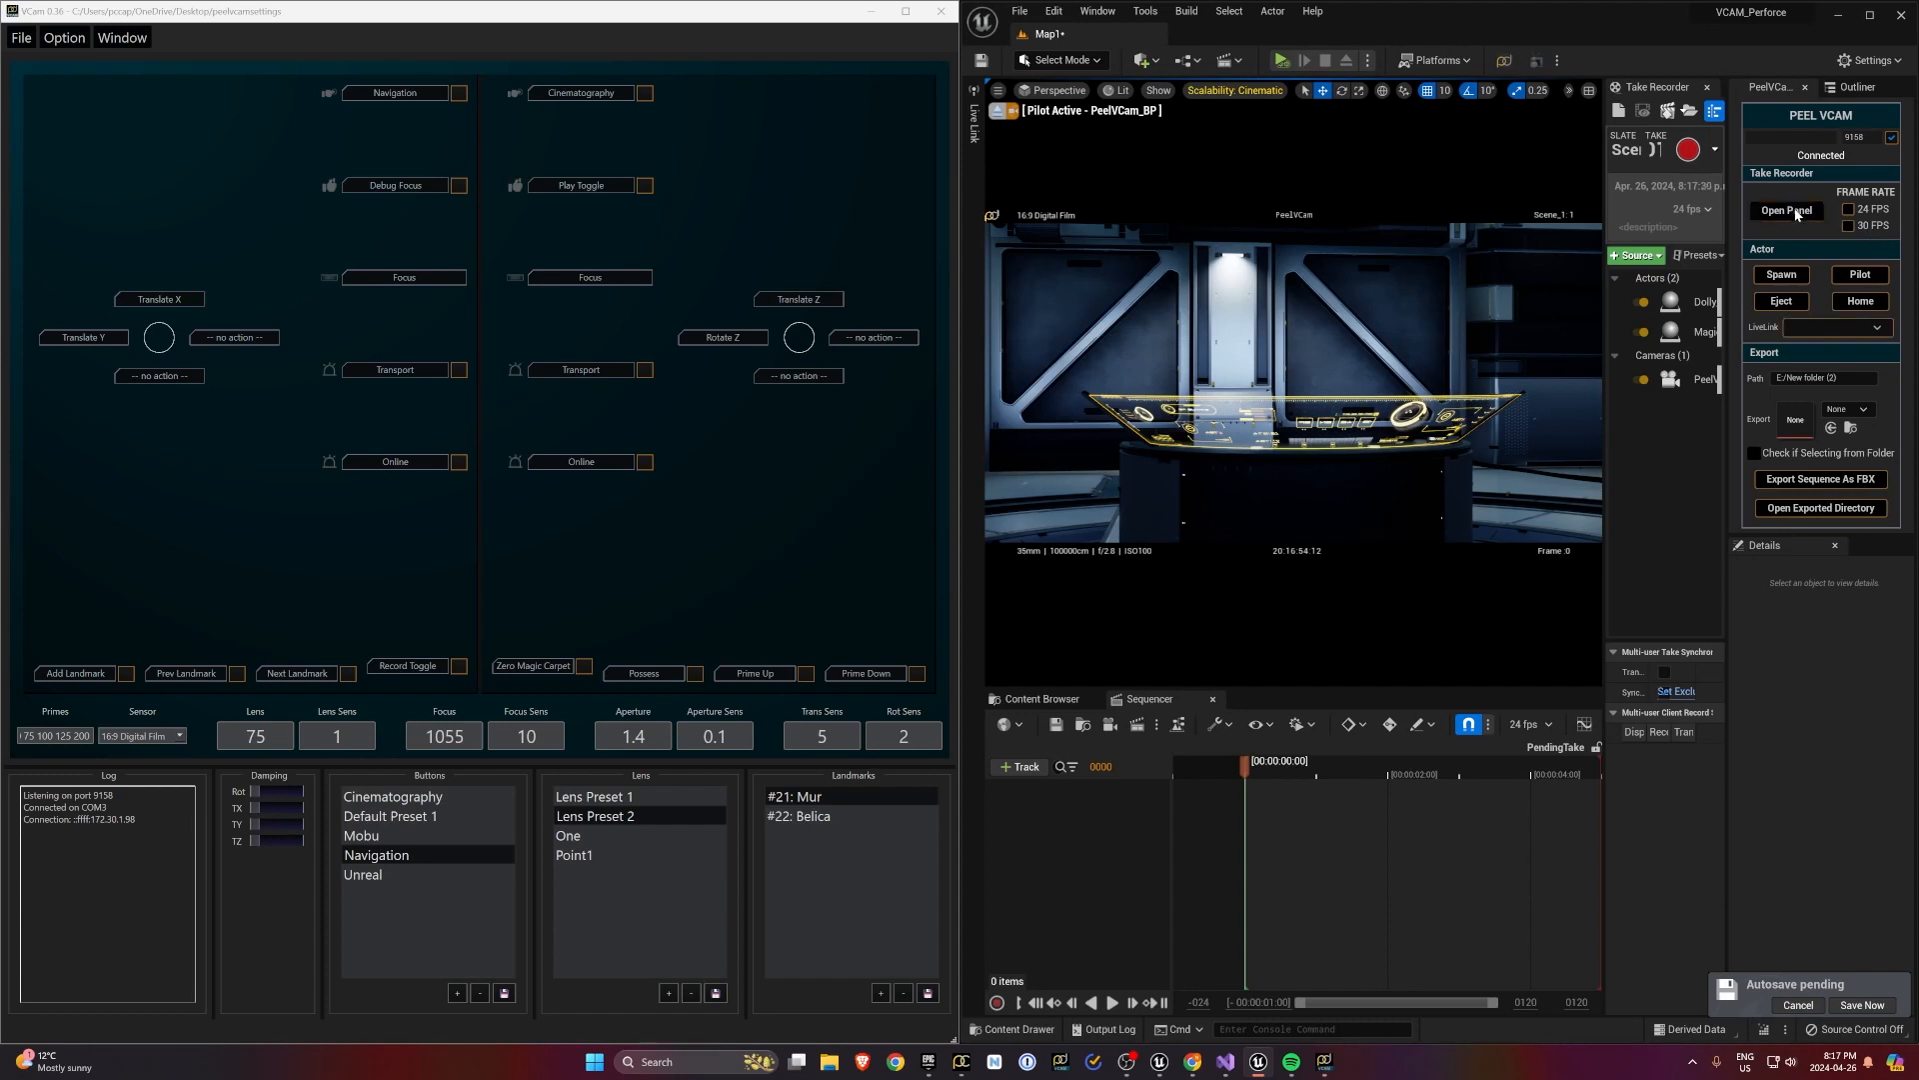
Try the 24 FPS and 30 FPS recording rates in the Peel VCam tool and open the Take Recorder's frame rate options
{"action": "left_click", "coordinate": [1847, 208]}
{"action": "left_click", "coordinate": [1848, 225]}
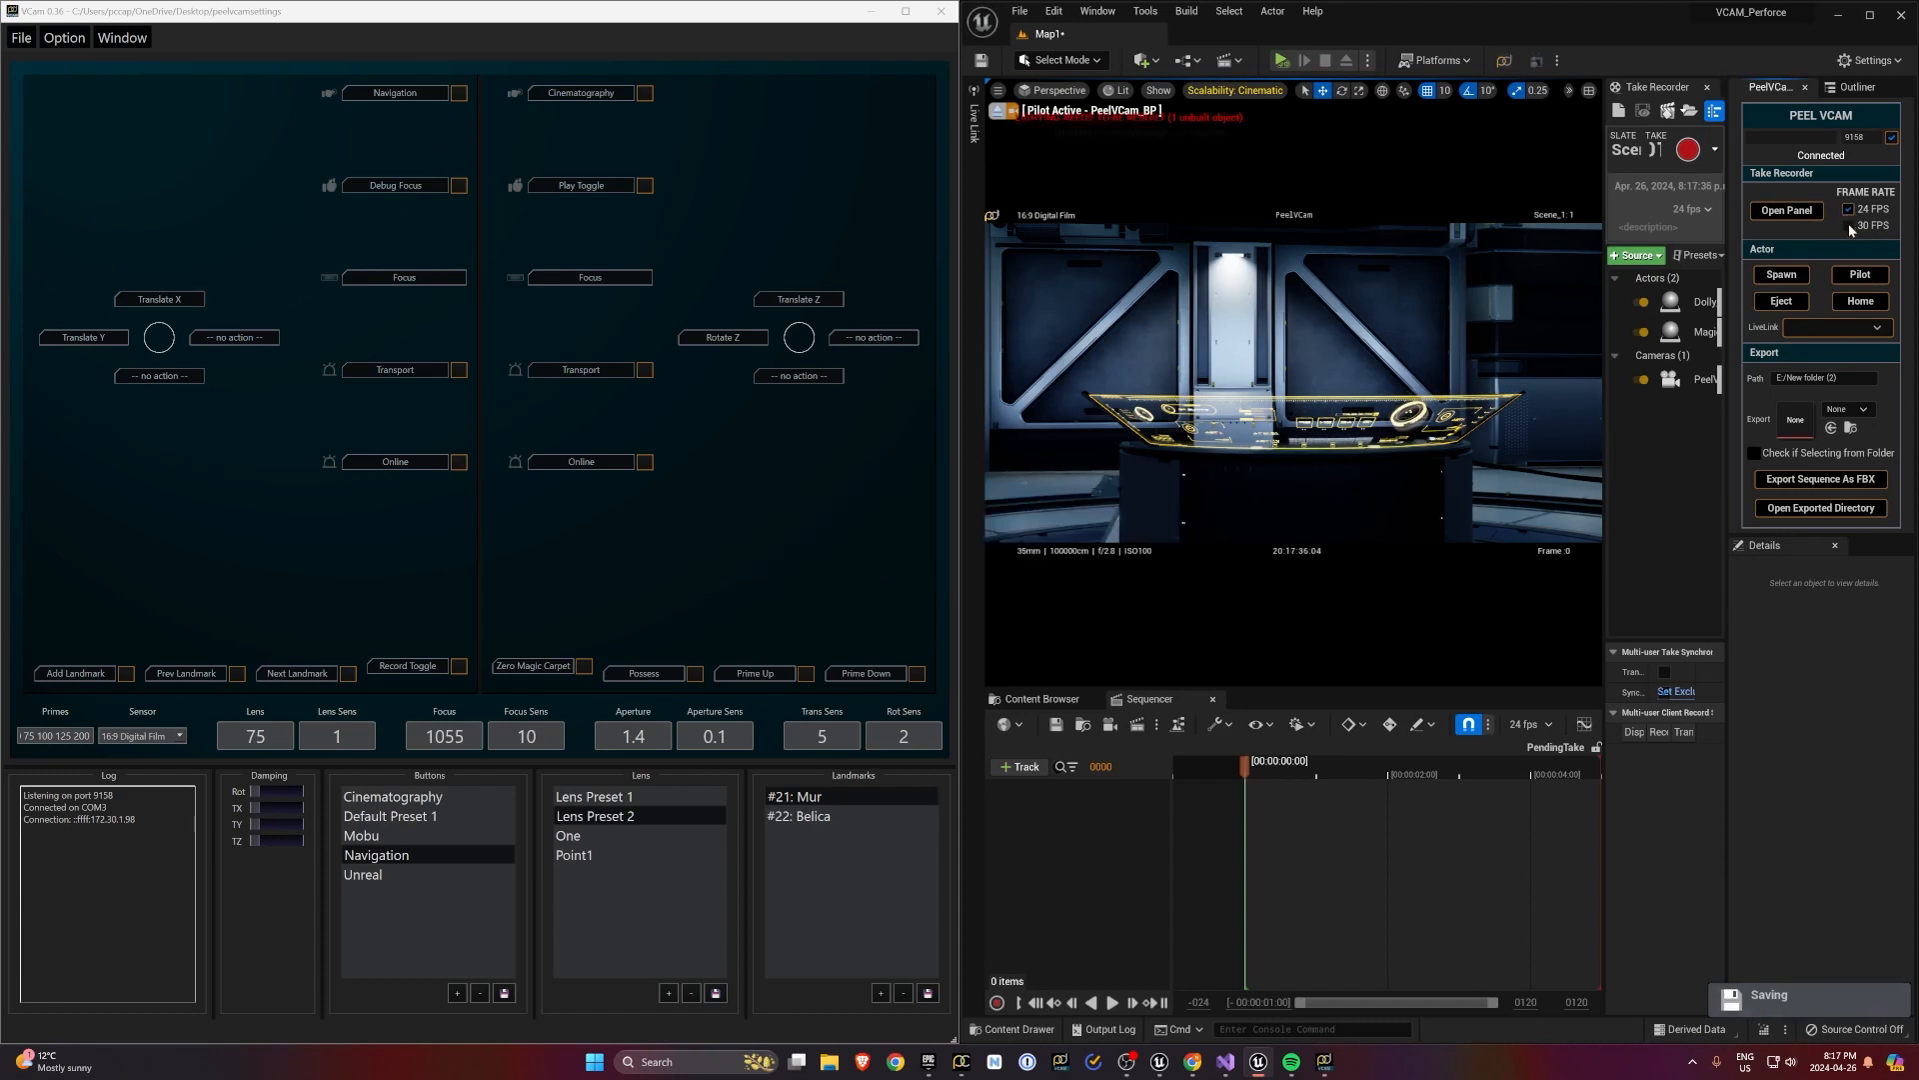
{"action": "left_click", "coordinate": [1695, 209]}
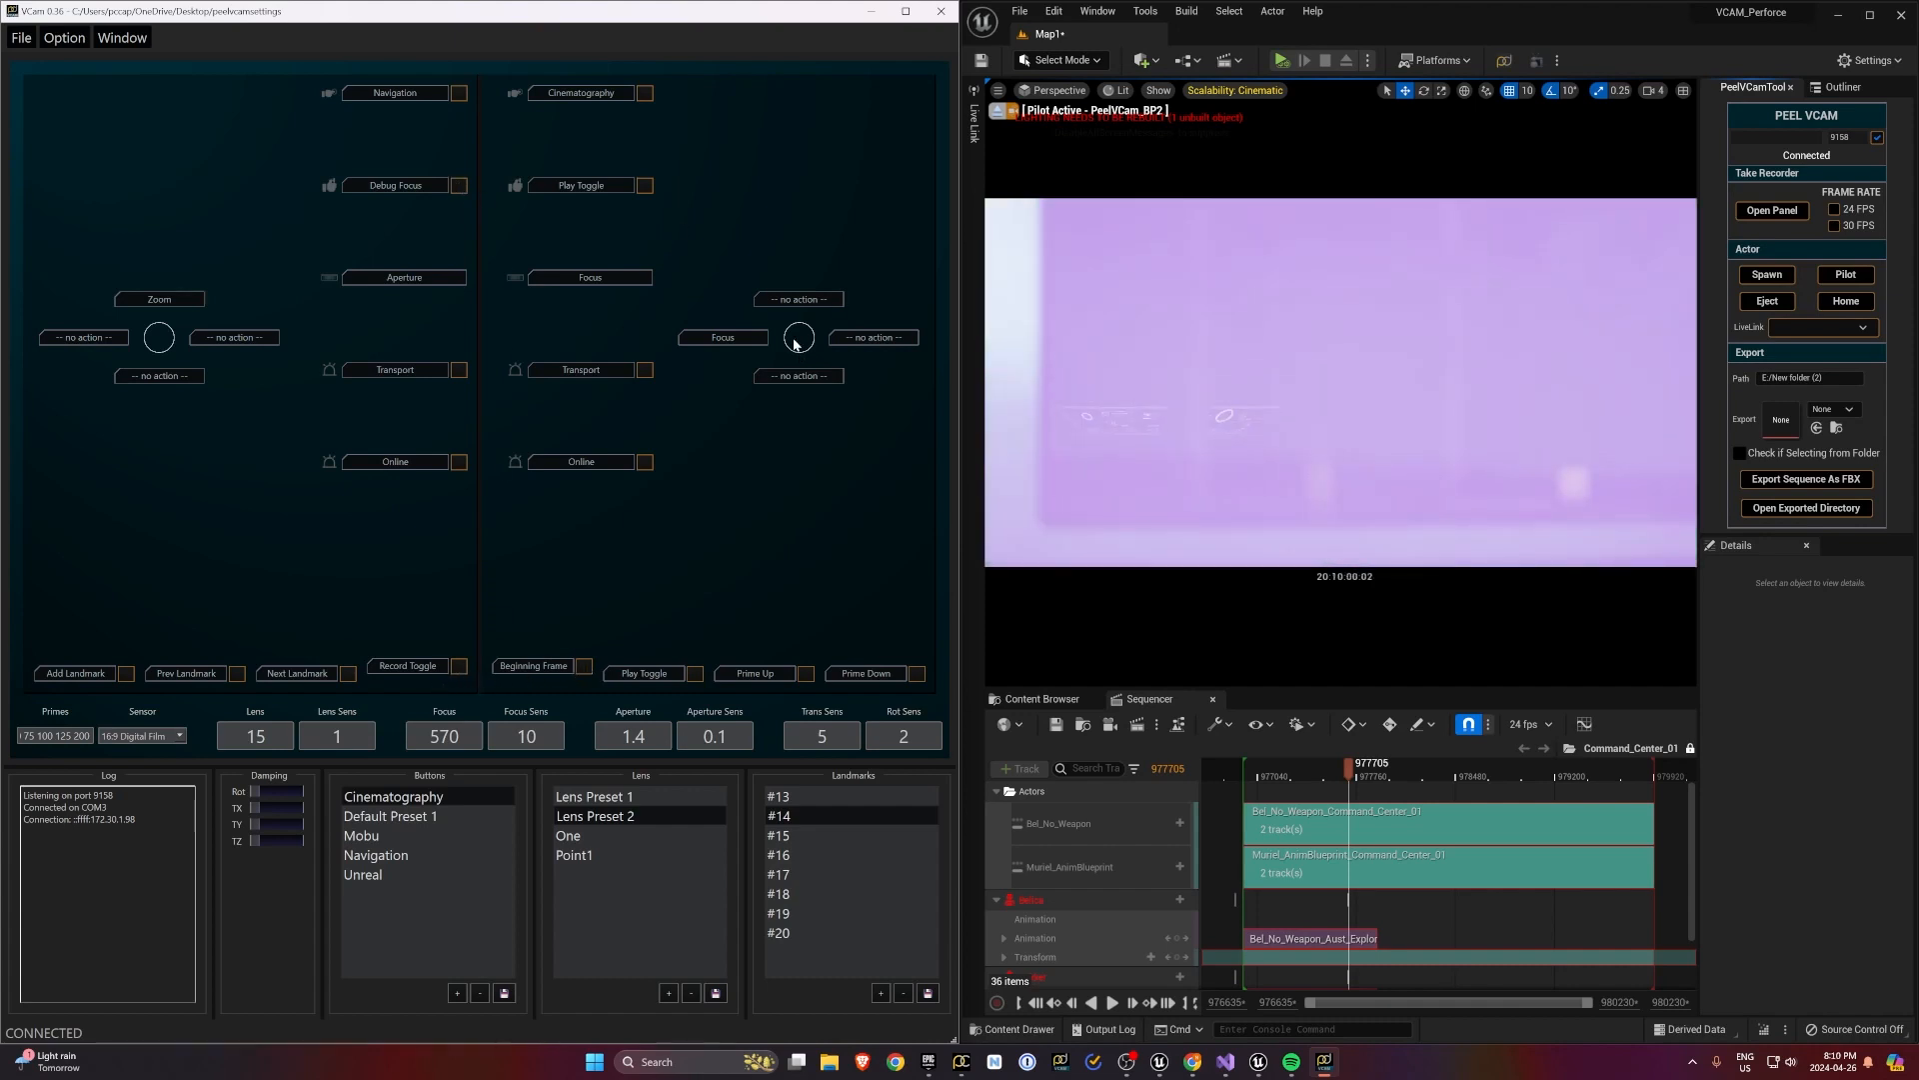
Pull the camera focus to 4513, and use the Navigation preset's joysticks to fly the virtual camera towards the two characters
{"action": "left_click_drag", "start_coordinate": [799, 339], "coordinate": [740, 334]}
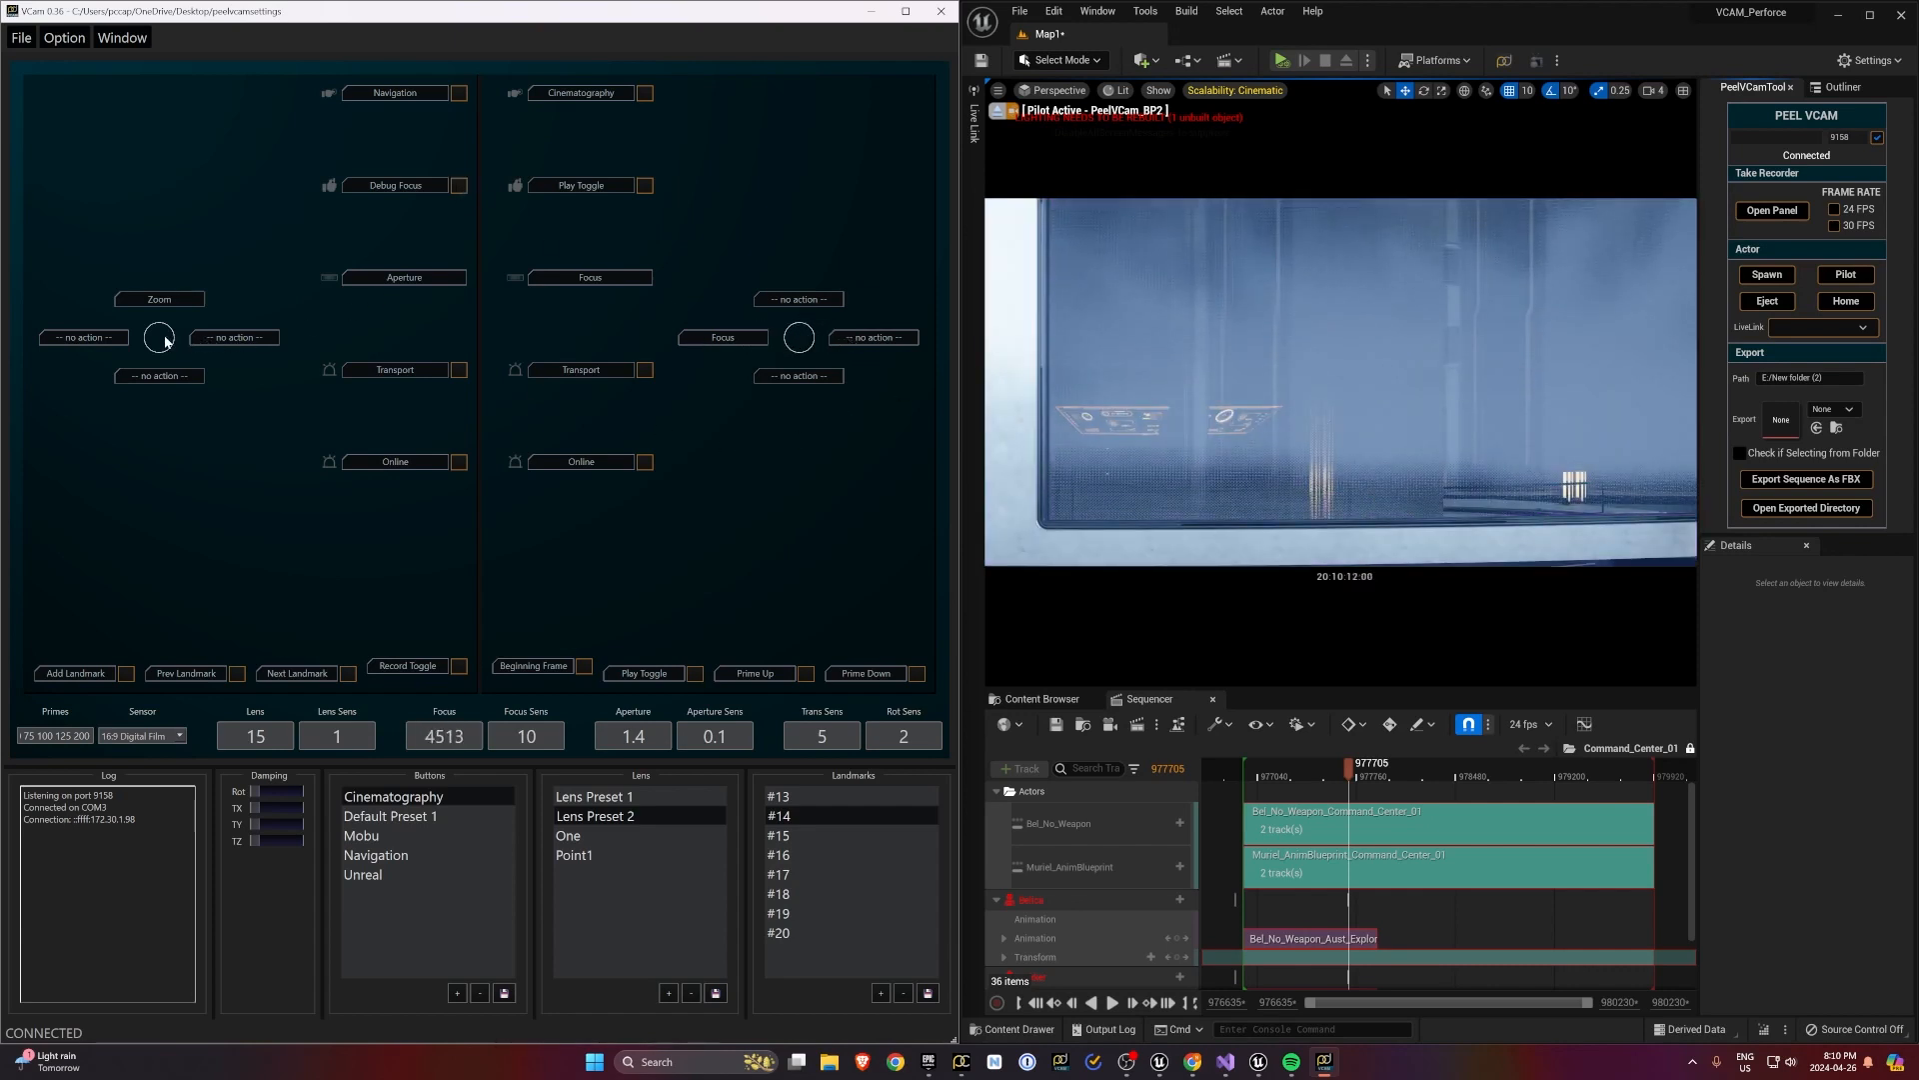
{"action": "left_click", "coordinate": [460, 91]}
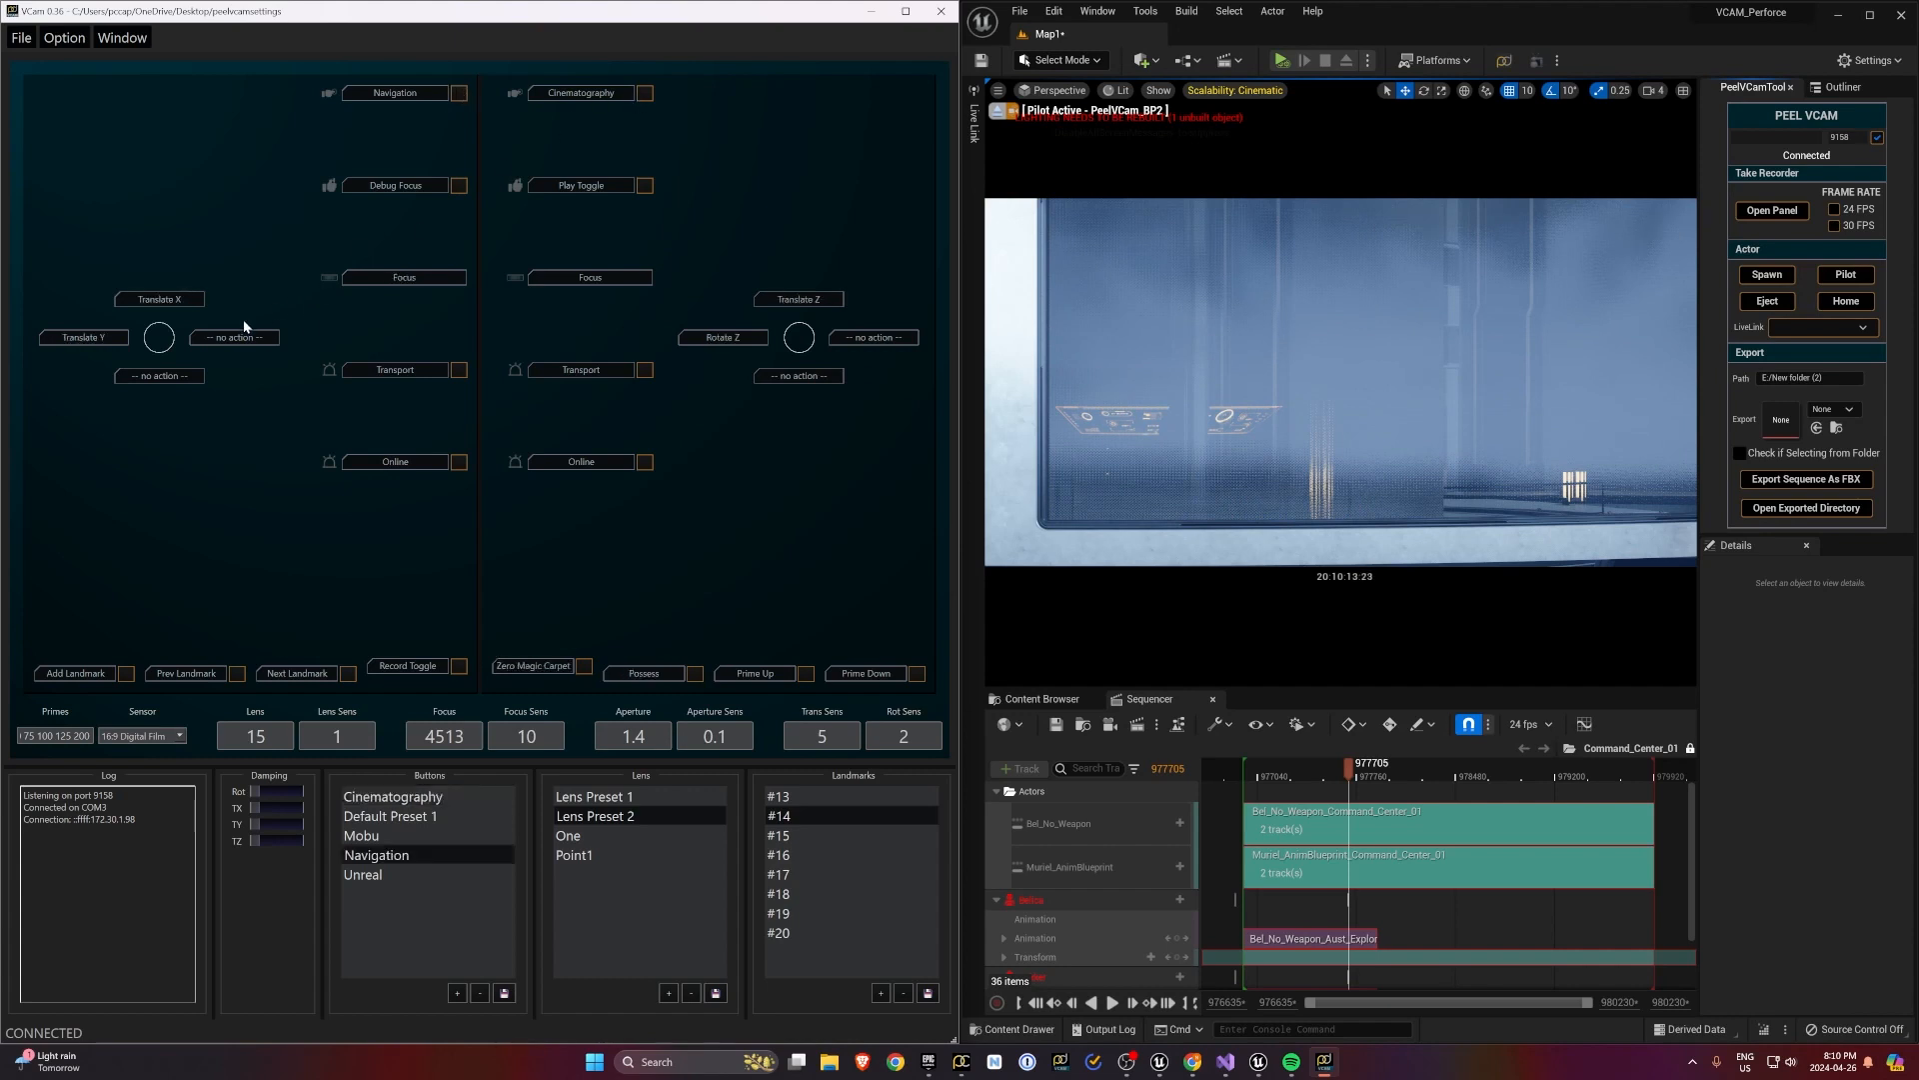
{"action": "left_click_drag", "start_coordinate": [159, 341], "coordinate": [152, 213]}
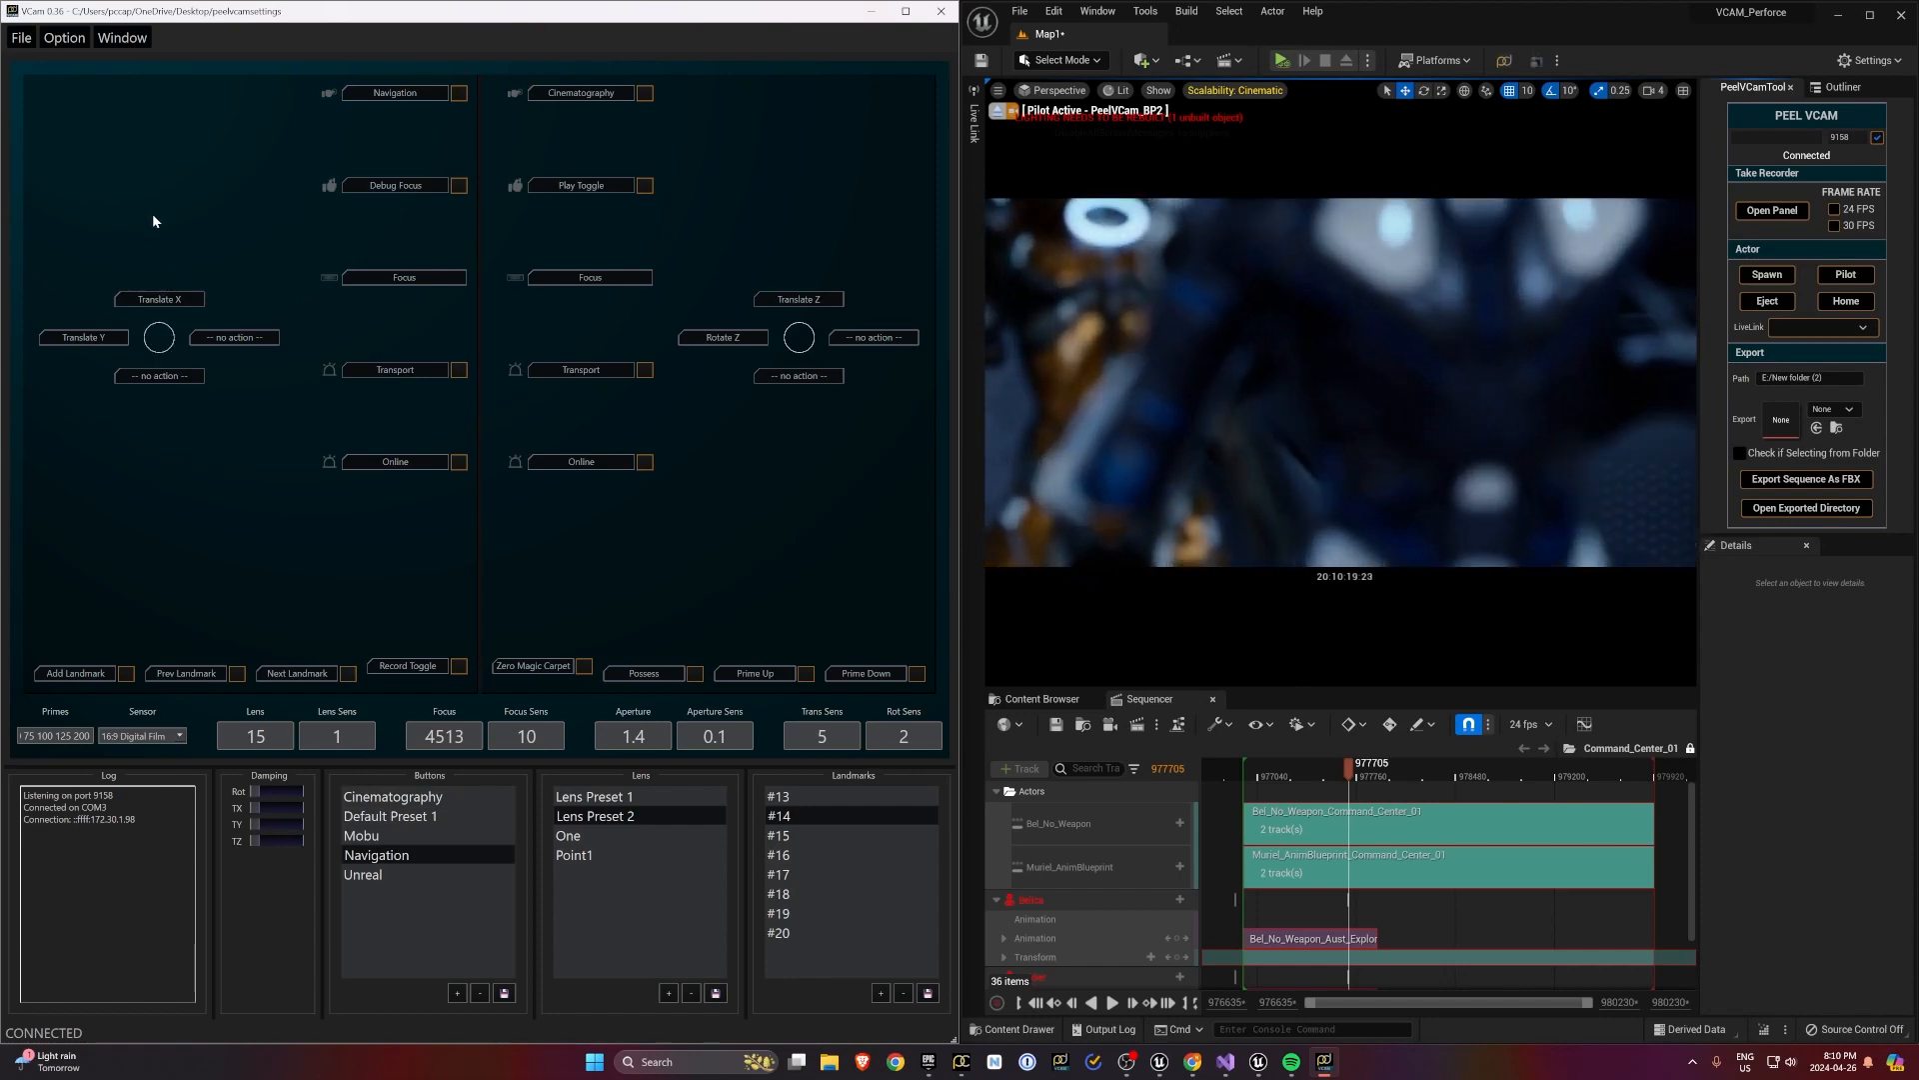
{"action": "left_click_drag", "start_coordinate": [159, 338], "coordinate": [184, 392]}
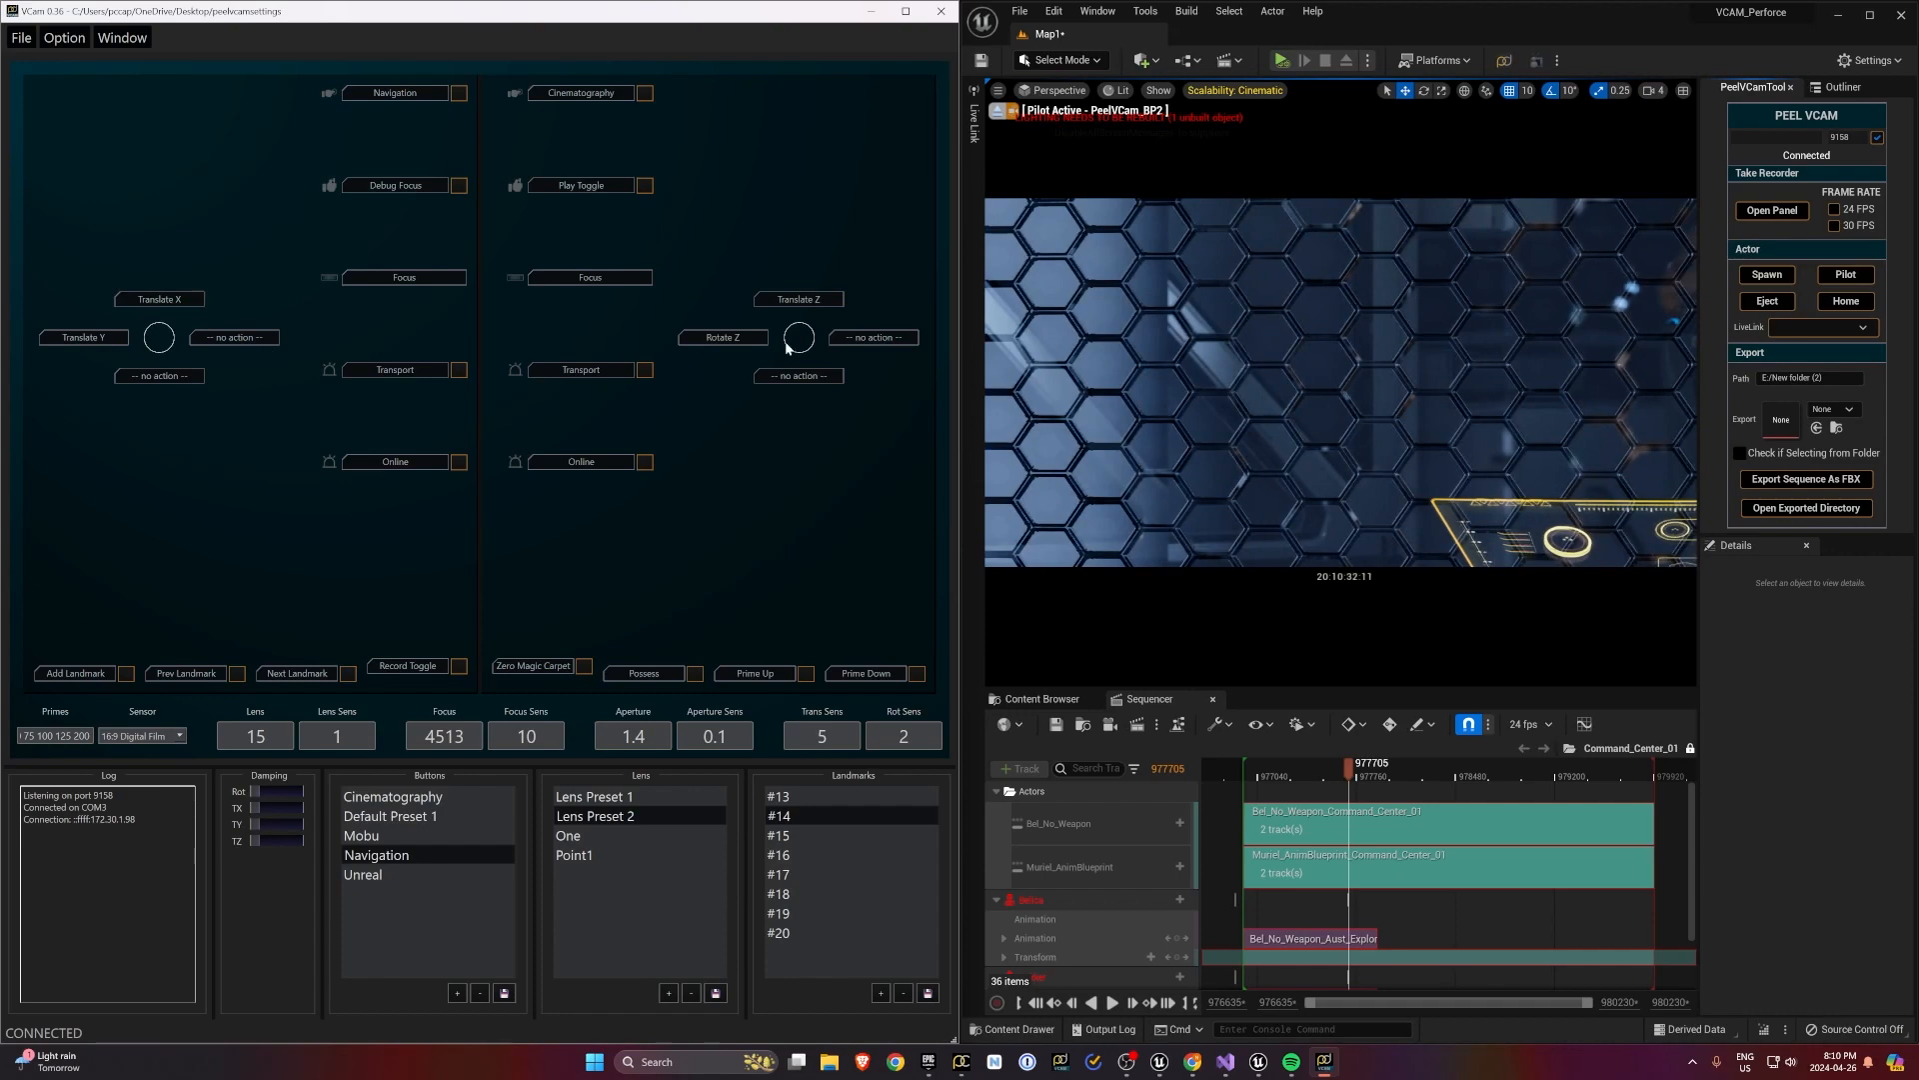
{"action": "left_click_drag", "start_coordinate": [791, 342], "coordinate": [797, 340]}
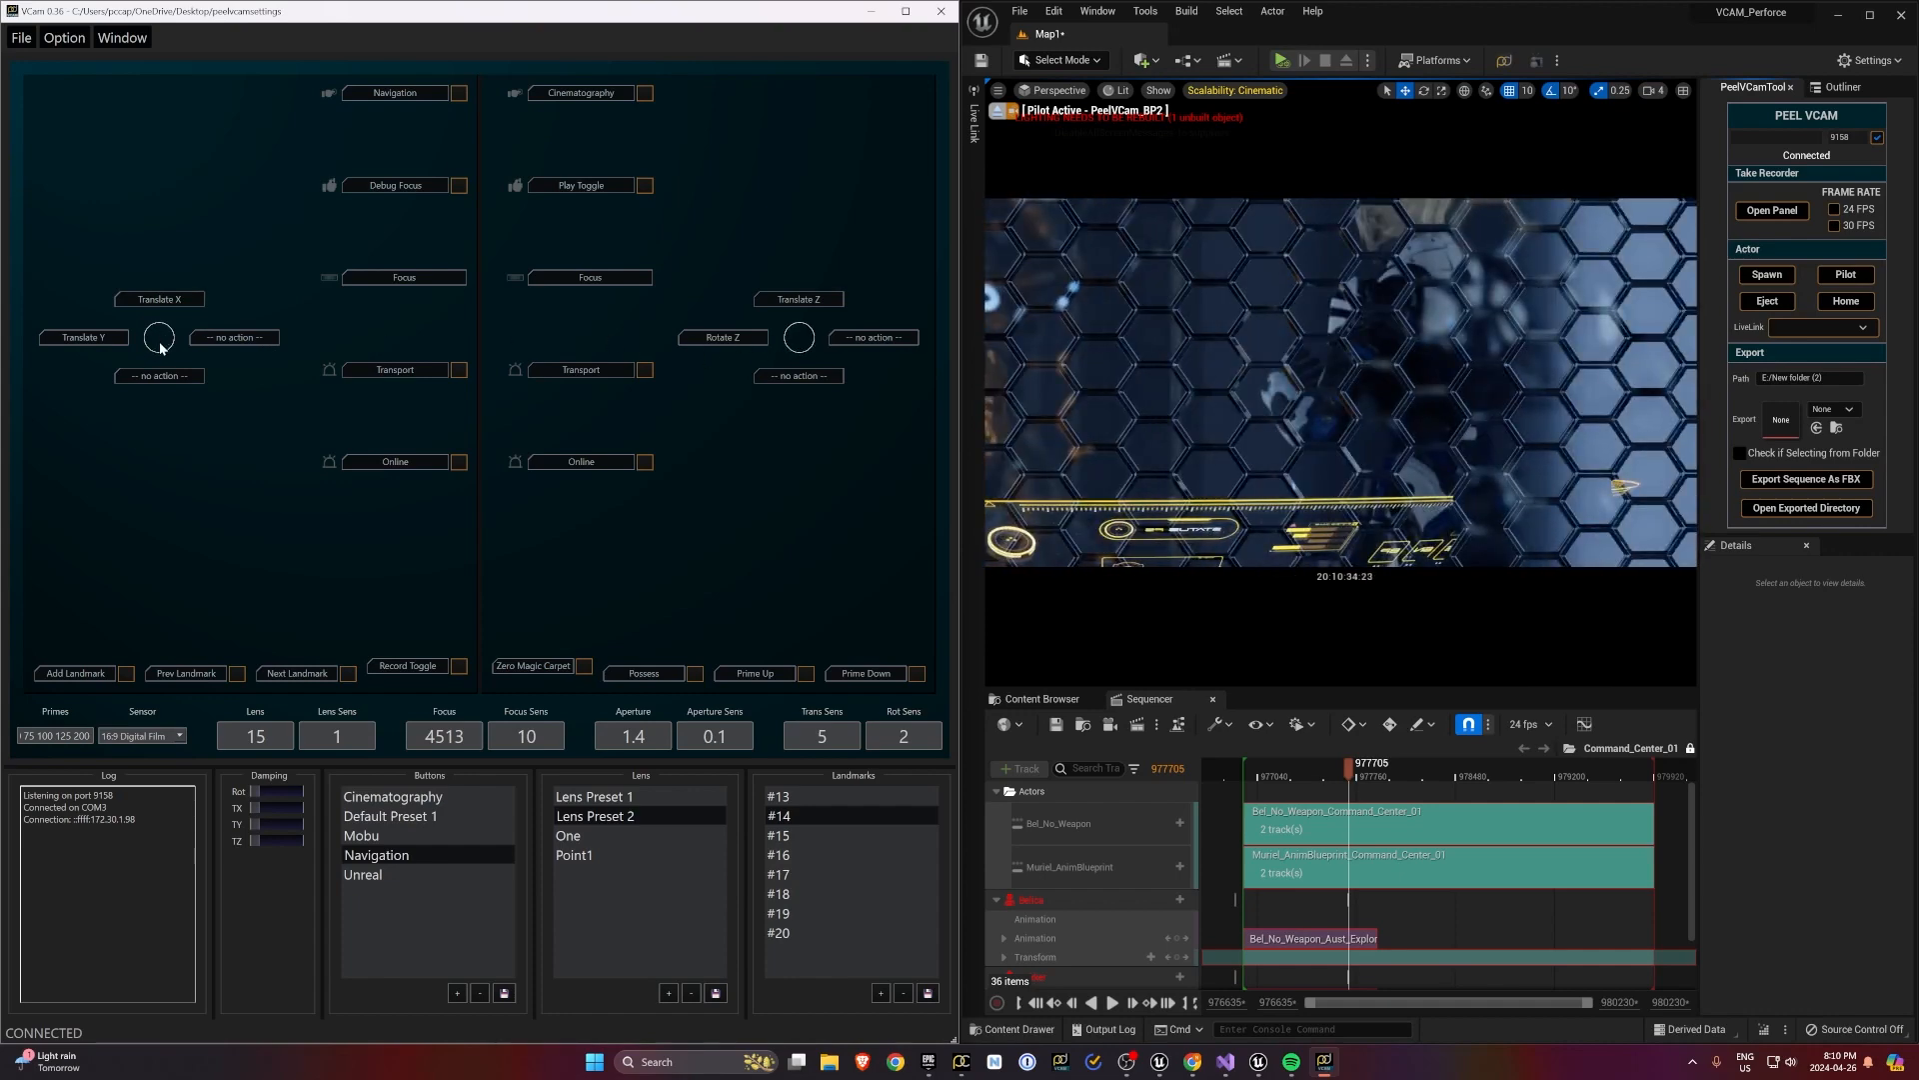
{"action": "left_click_drag", "start_coordinate": [160, 347], "coordinate": [158, 317]}
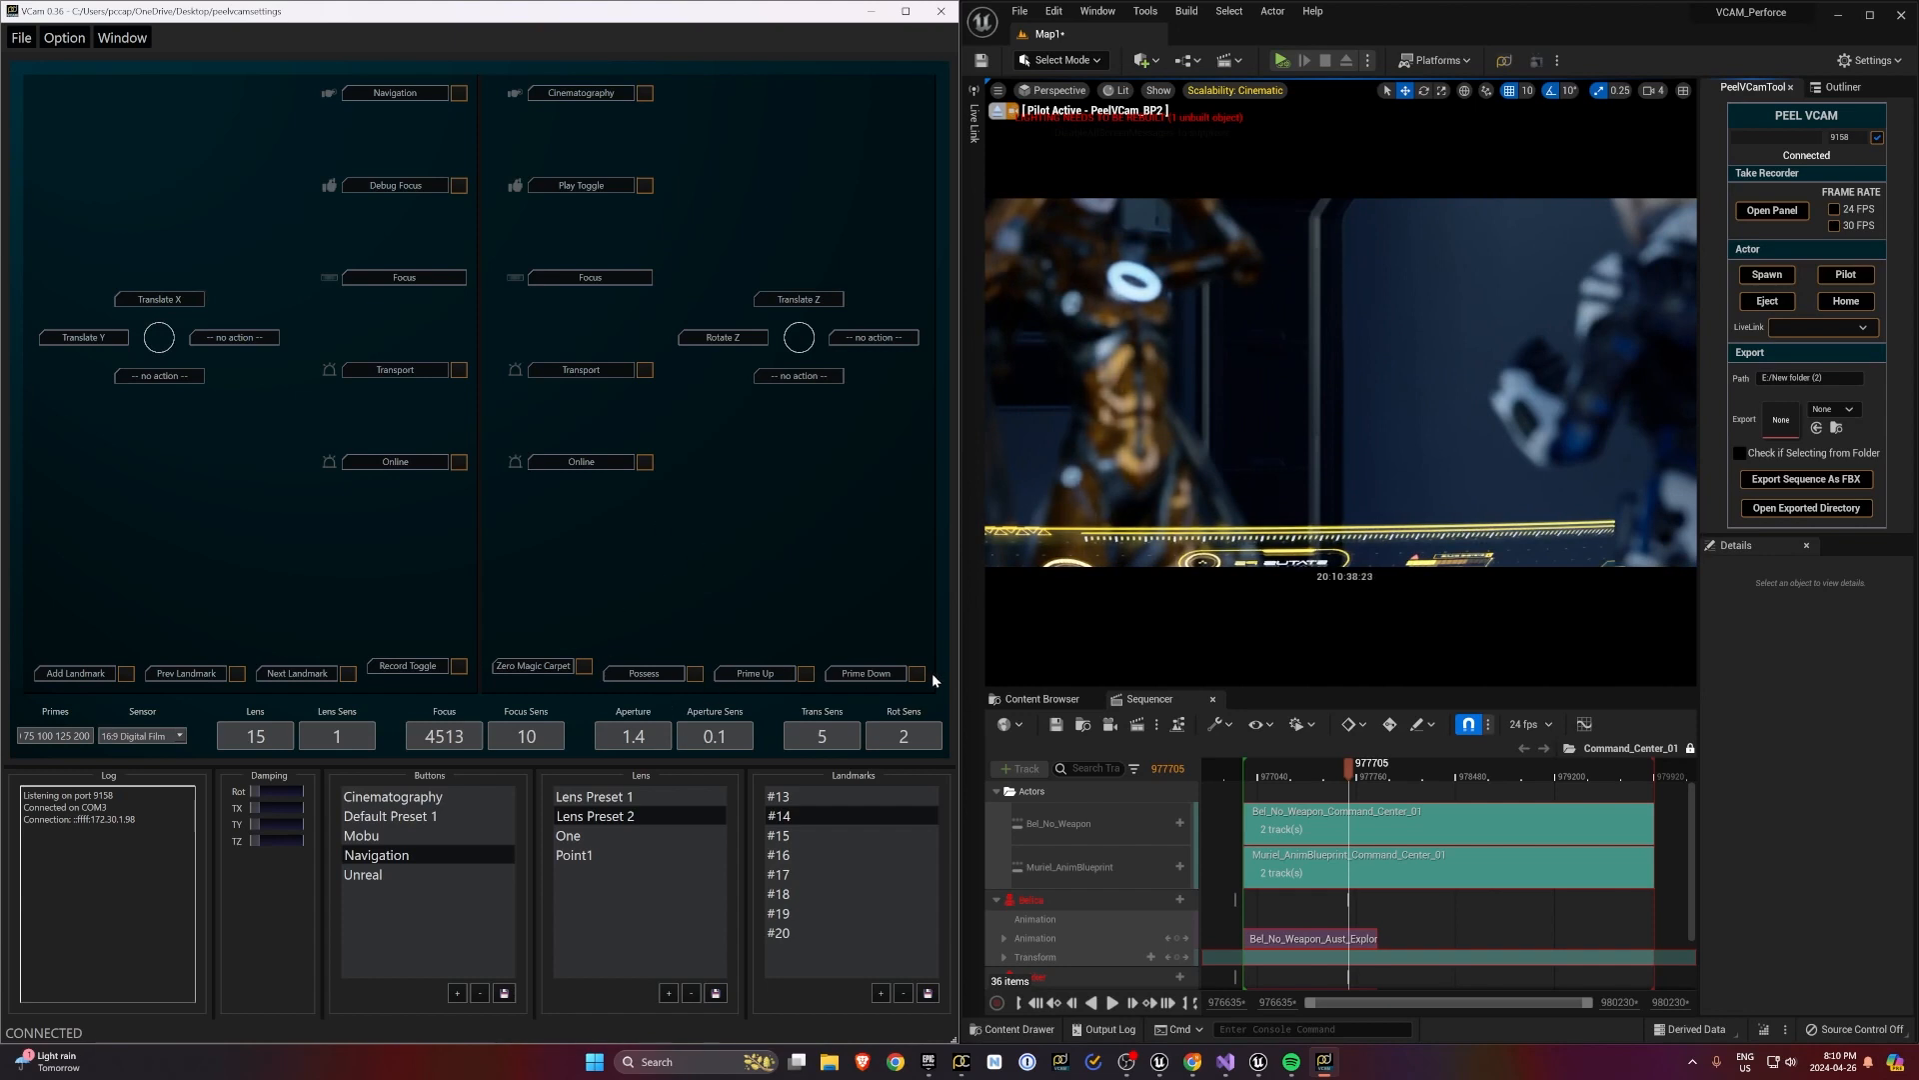
Raise the virtual camera's lens through the primes from 35 and 50 up to 75
{"action": "left_click", "coordinate": [807, 674]}
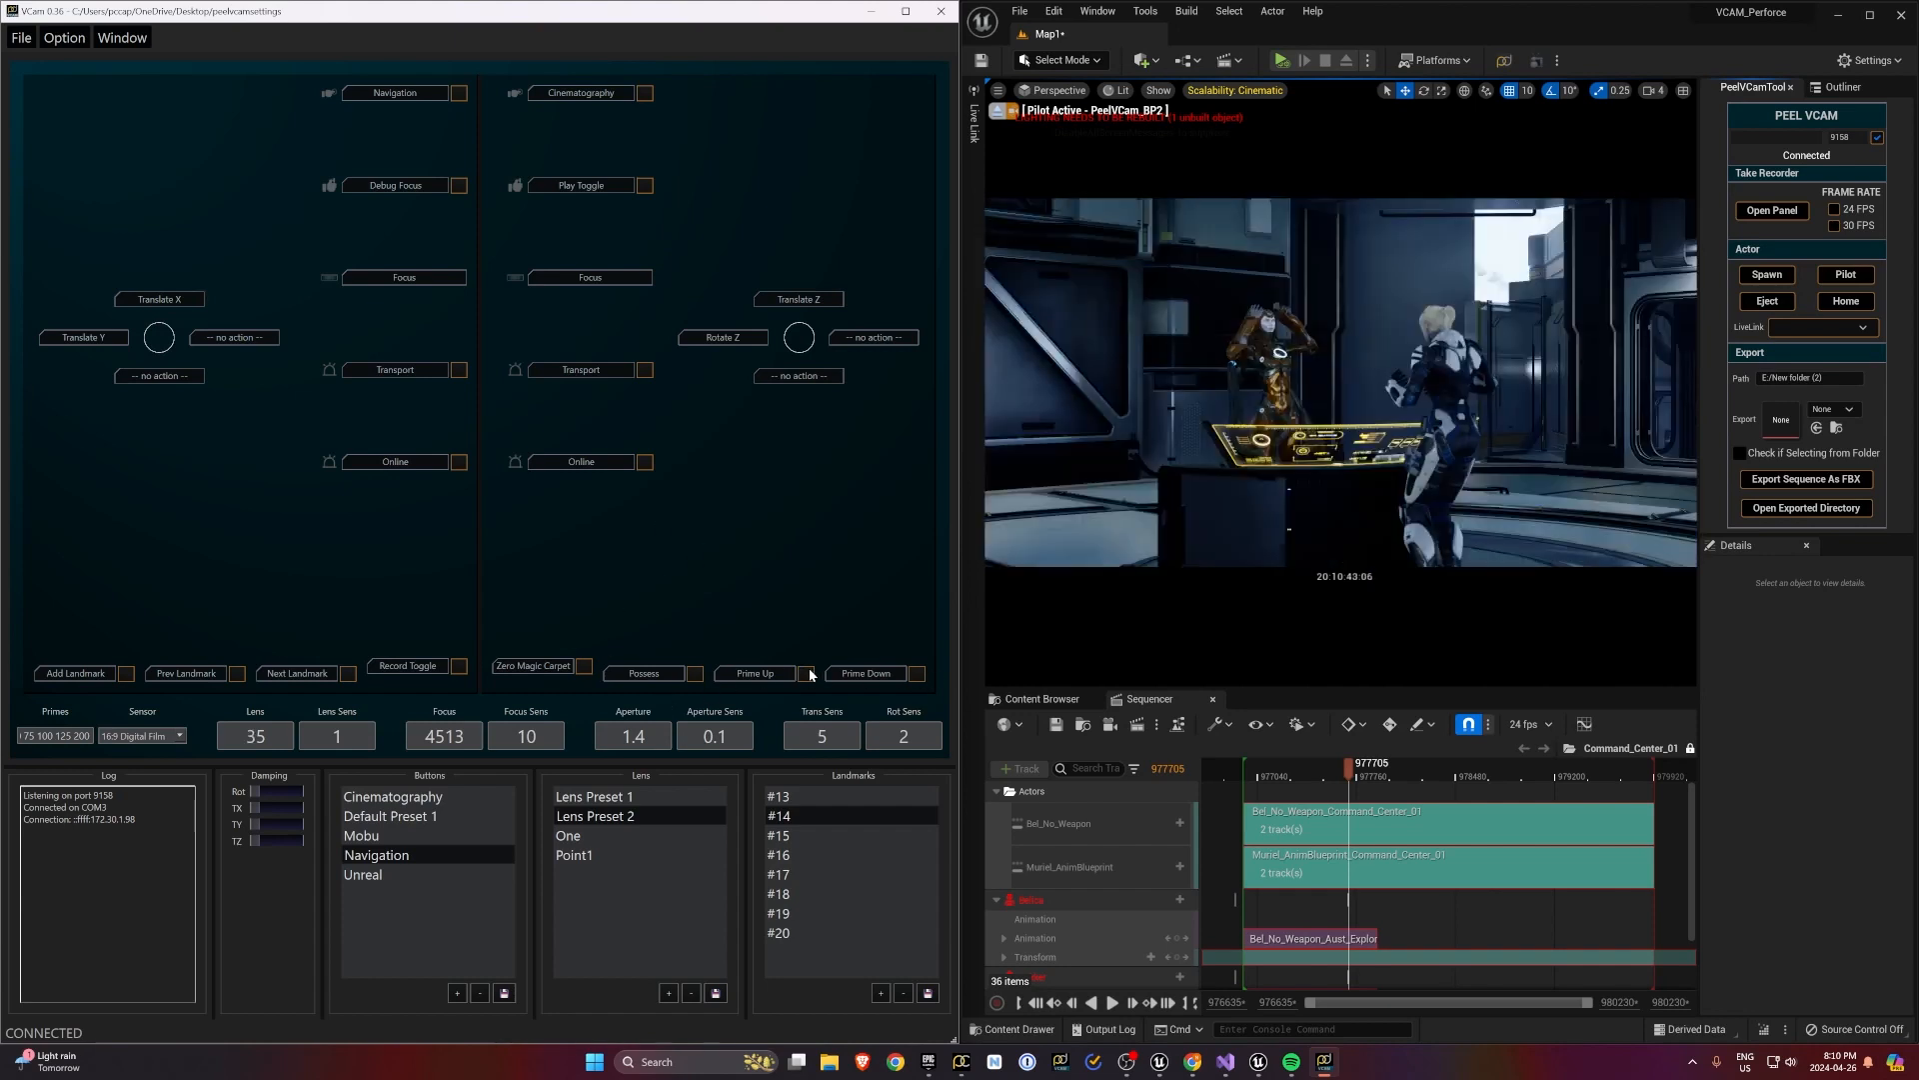
{"action": "left_click", "coordinate": [808, 675]}
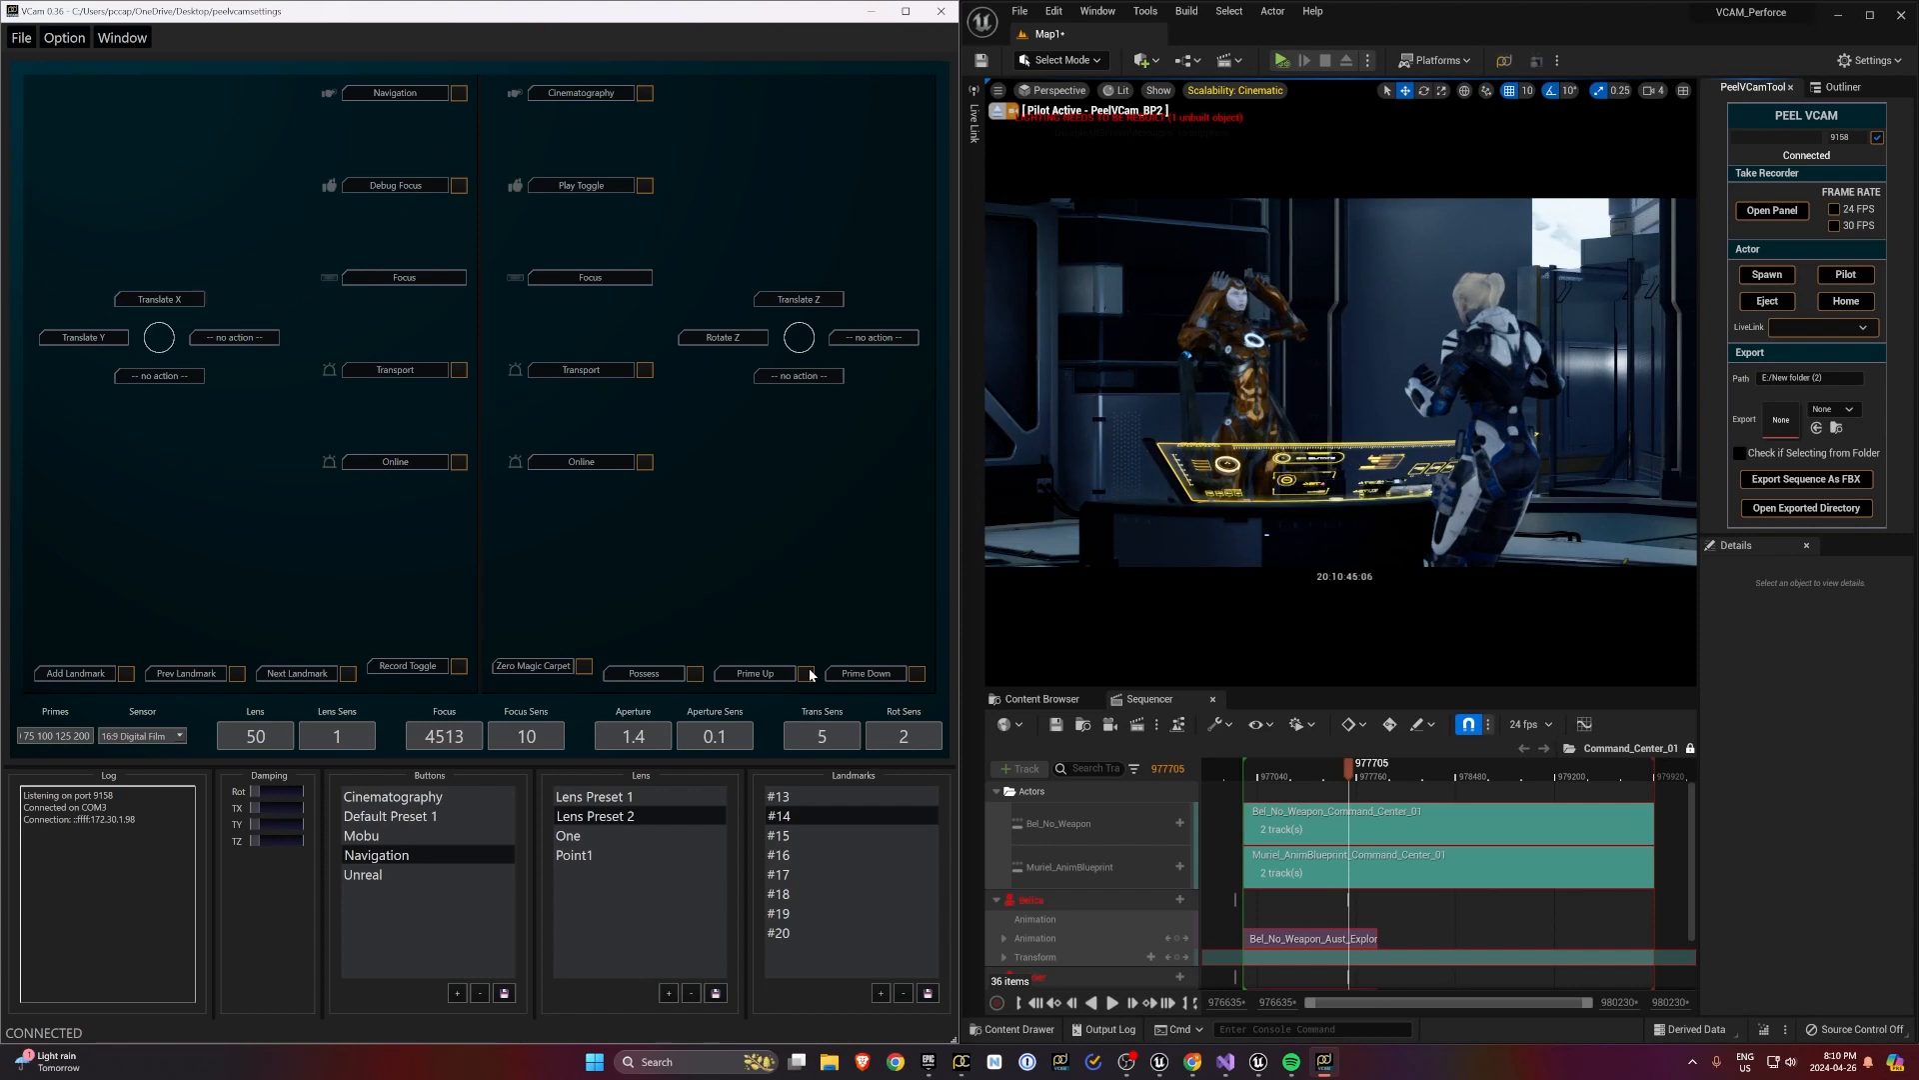
{"action": "left_click", "coordinate": [808, 675]}
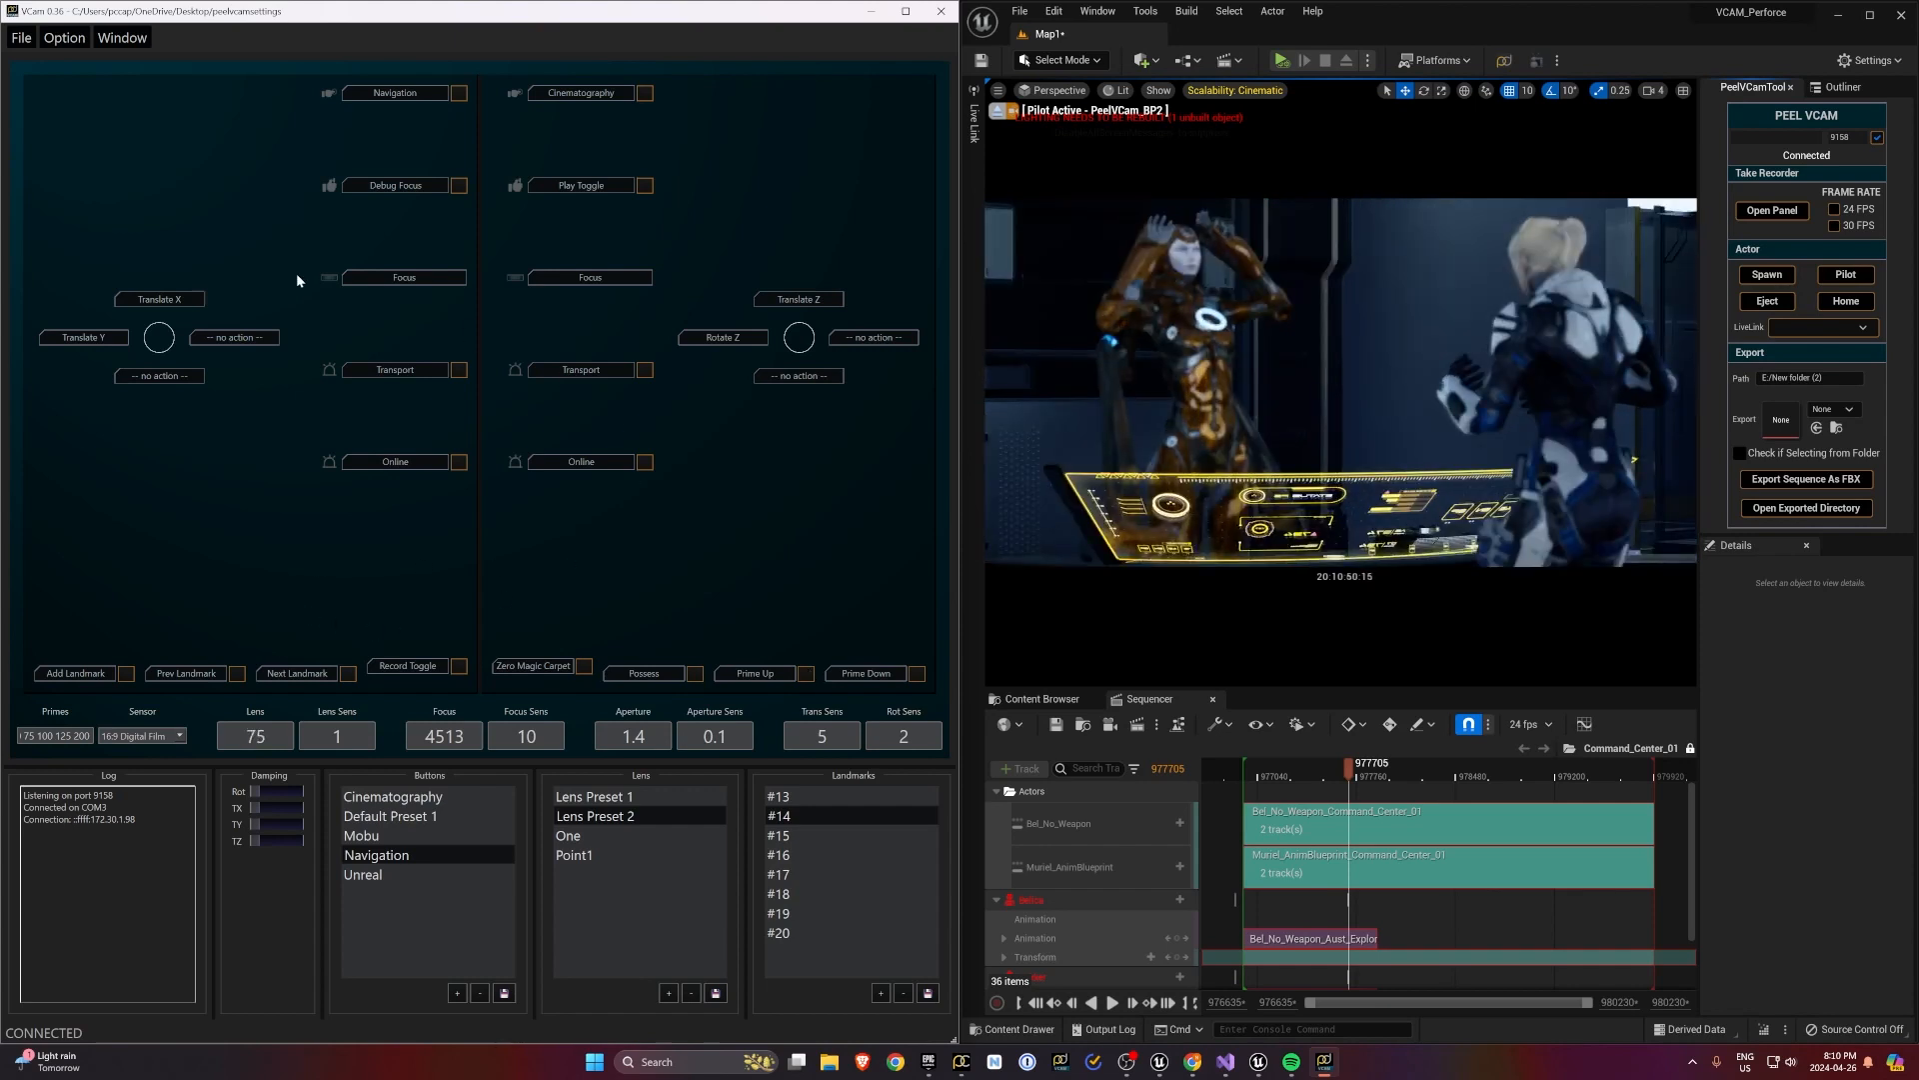
Switch to the Cinematography preset, pull the focus to 1055 and turn off the debug focus overlay
{"action": "left_click", "coordinate": [644, 92]}
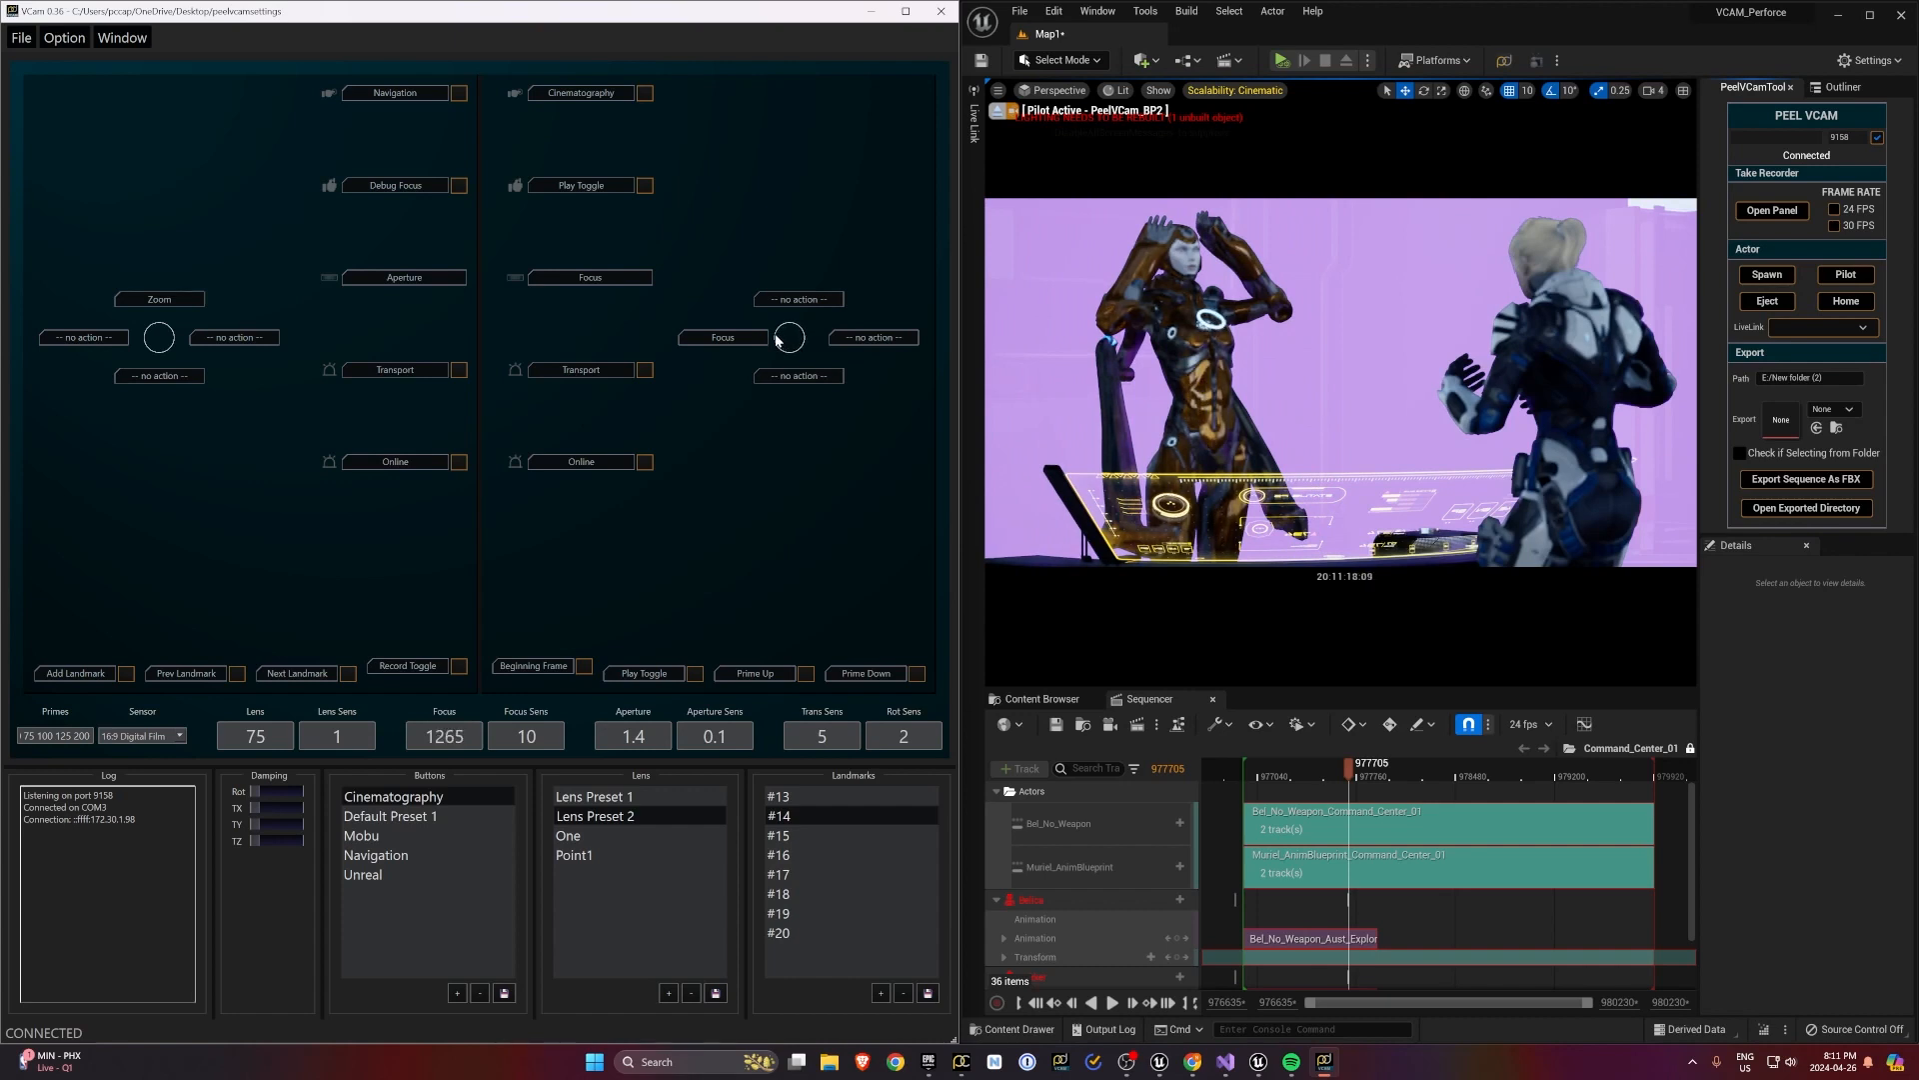
{"action": "left_click_drag", "start_coordinate": [789, 333], "coordinate": [797, 340]}
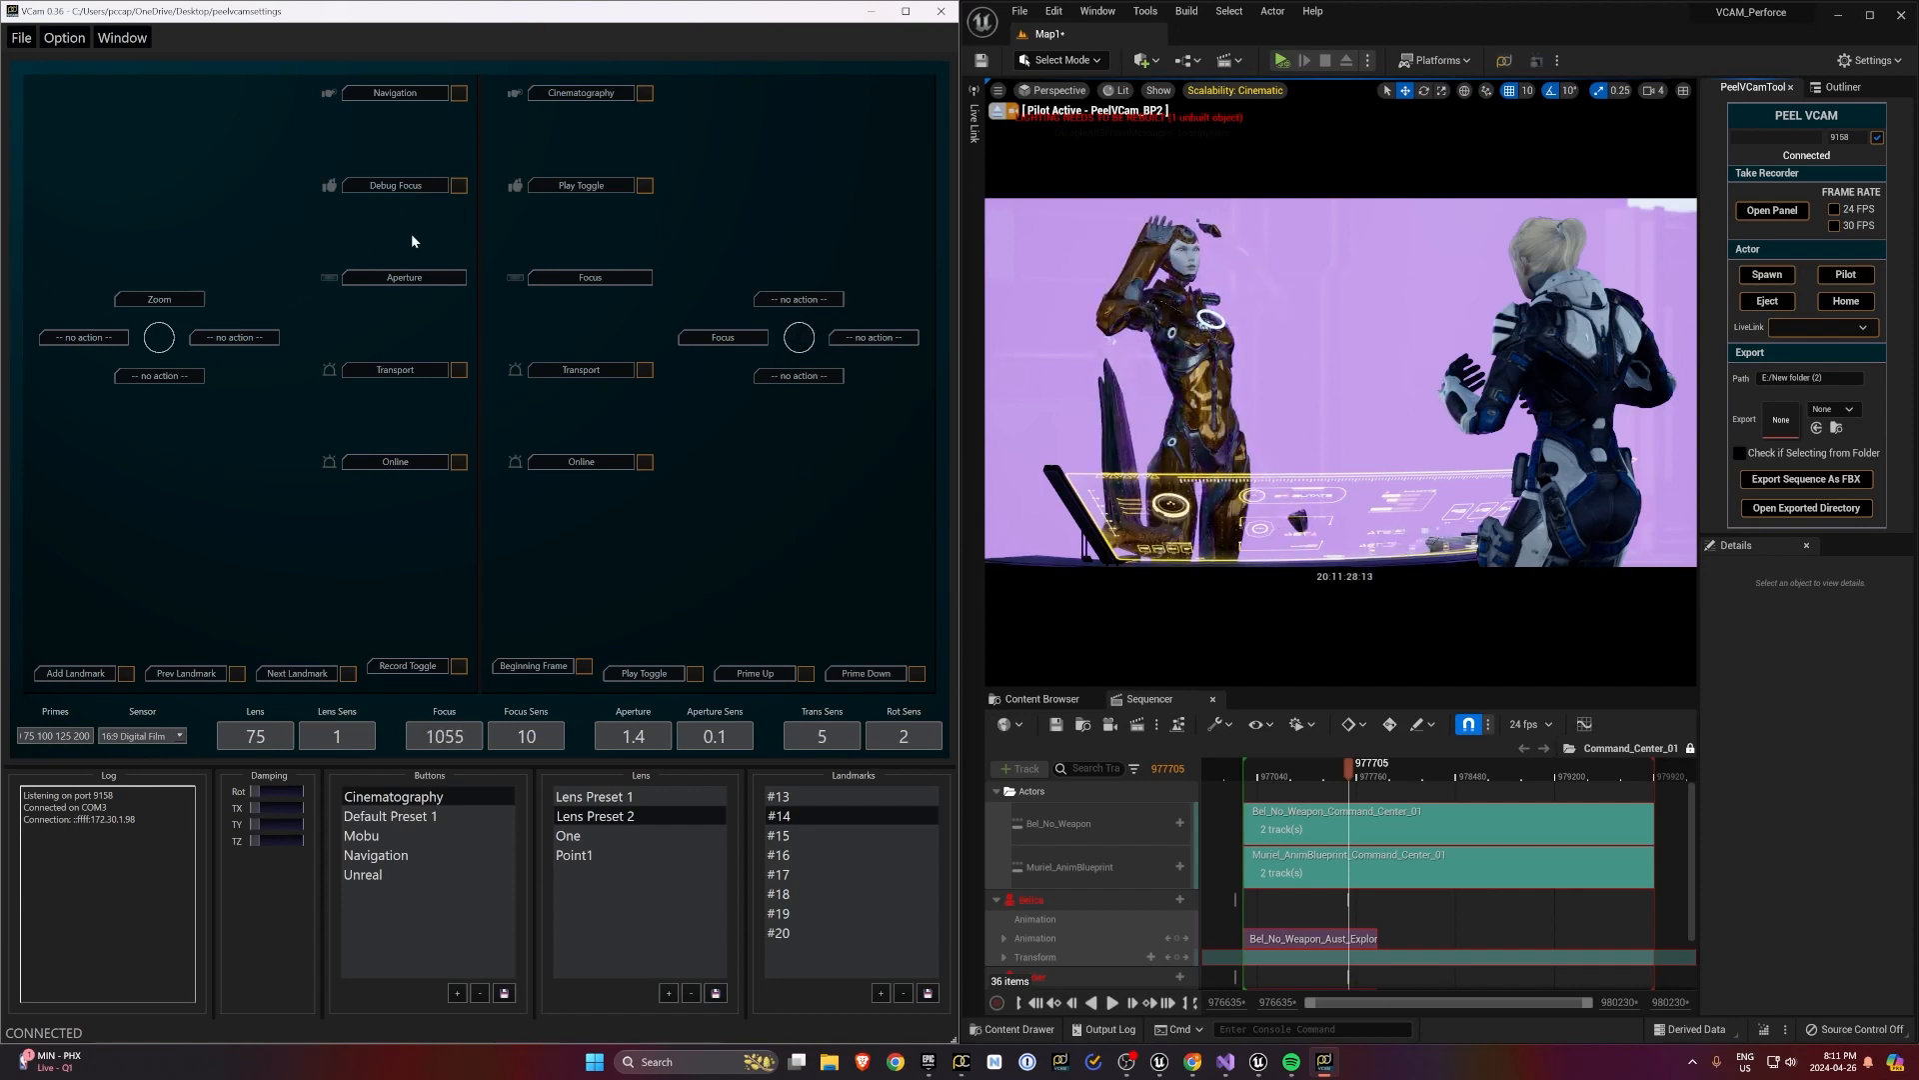
{"action": "left_click", "coordinate": [459, 186]}
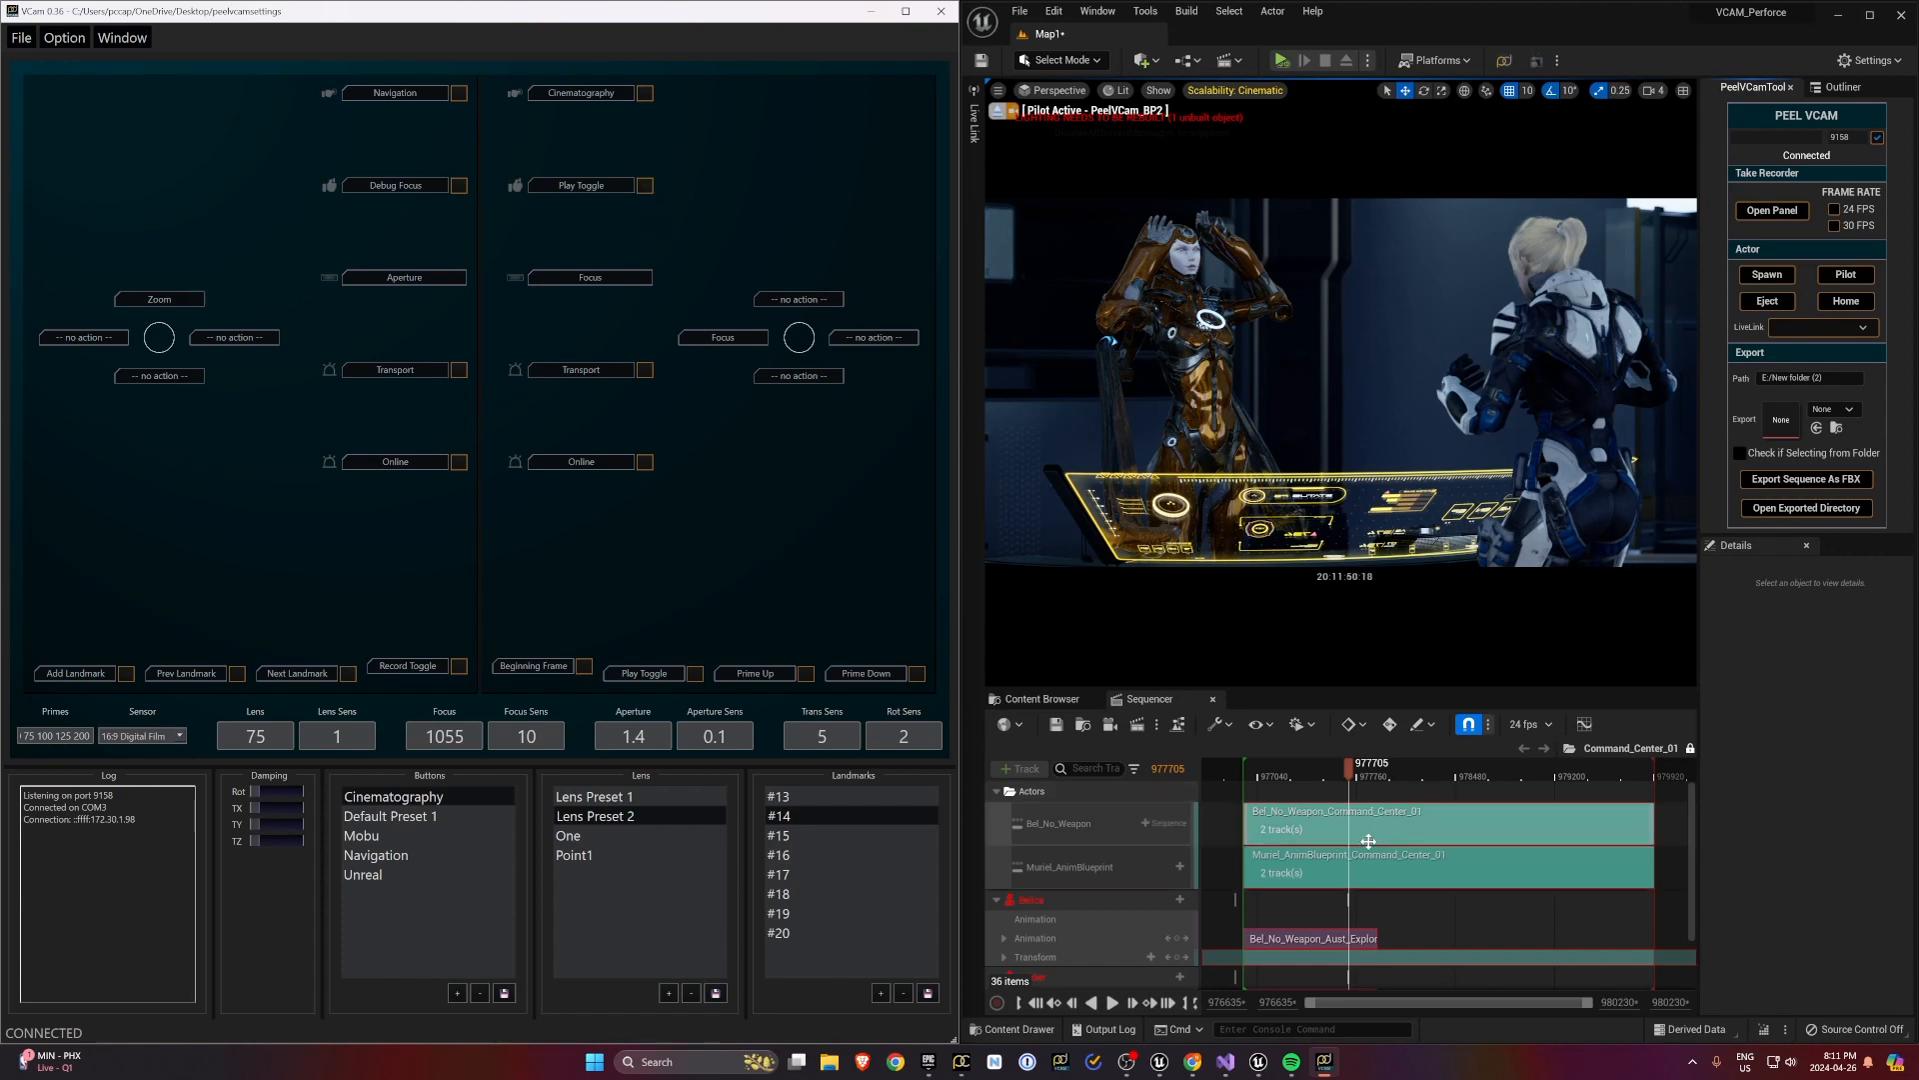
Toggle sequence playback, and reassign the Prime Up button to Prev Frame and the Prime Down button to Next Frame
{"action": "left_click", "coordinate": [645, 186]}
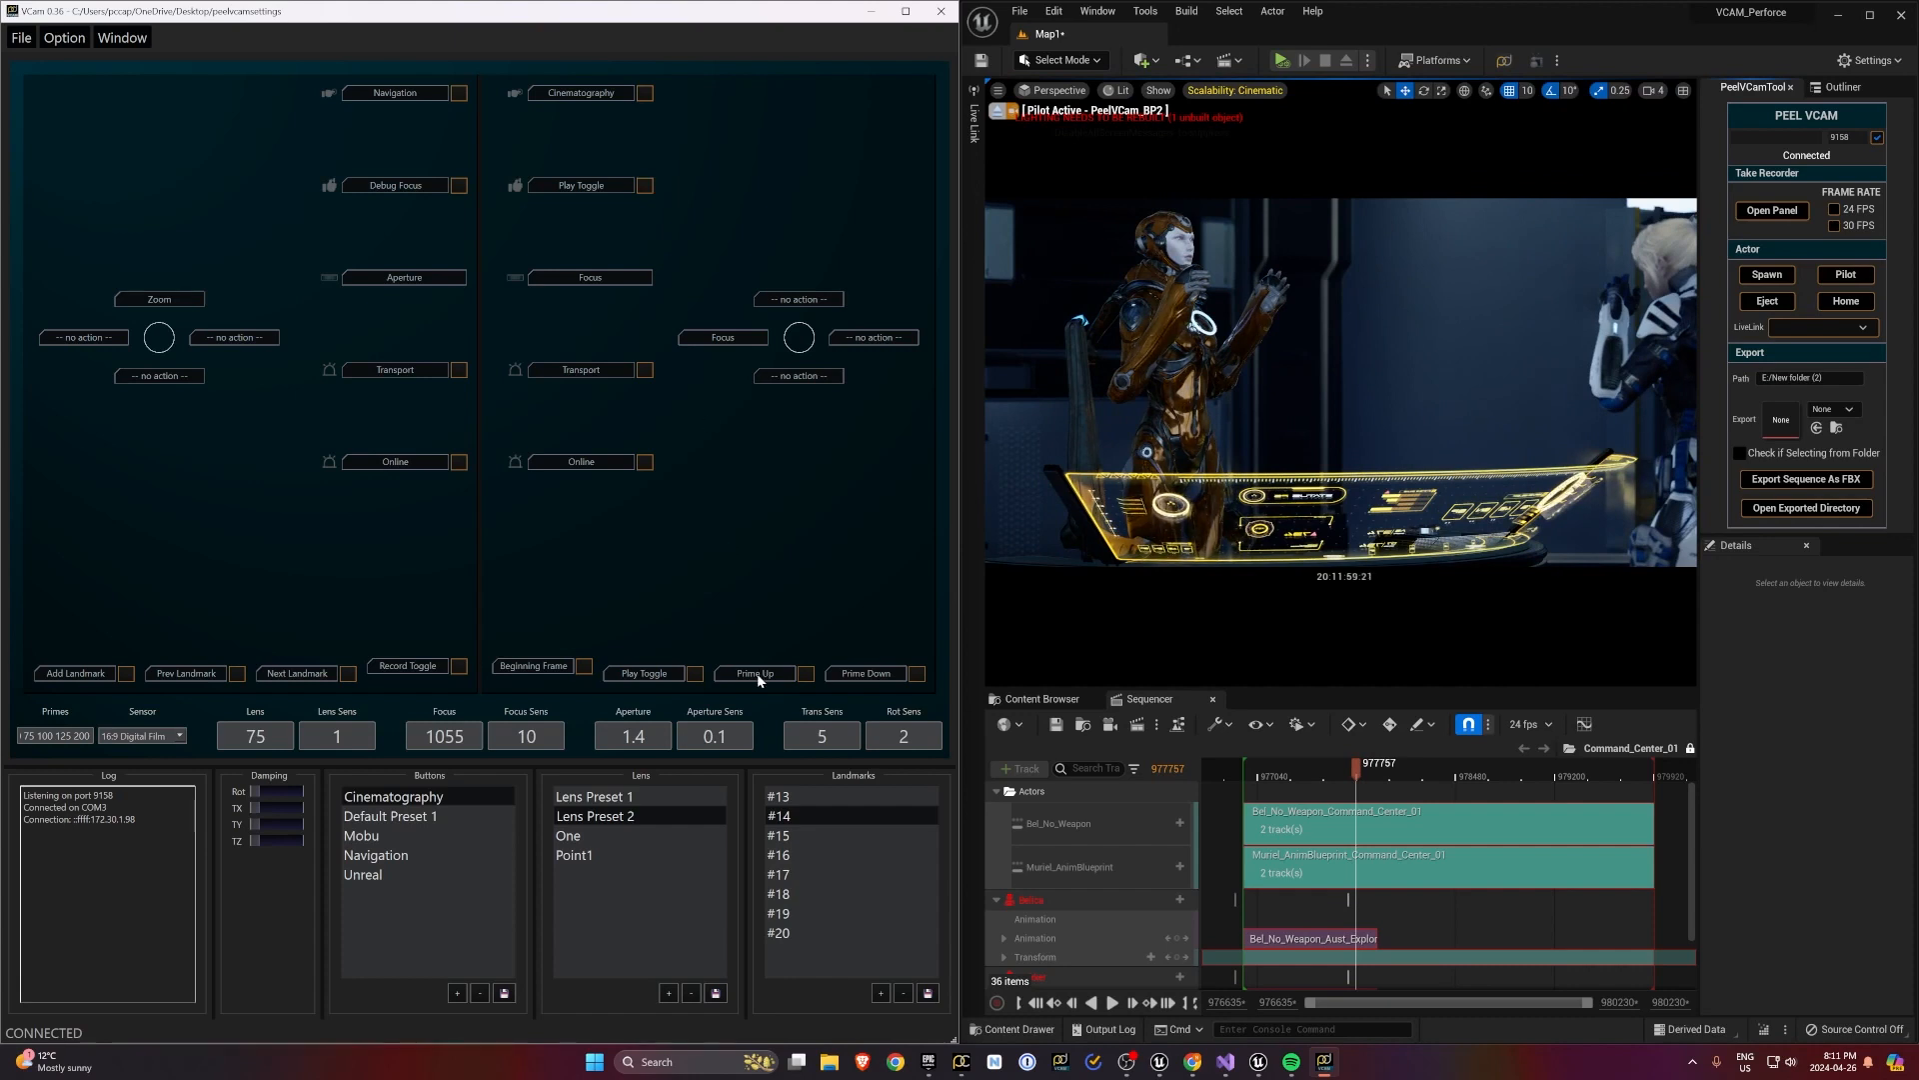
{"action": "right_click", "coordinate": [859, 676]}
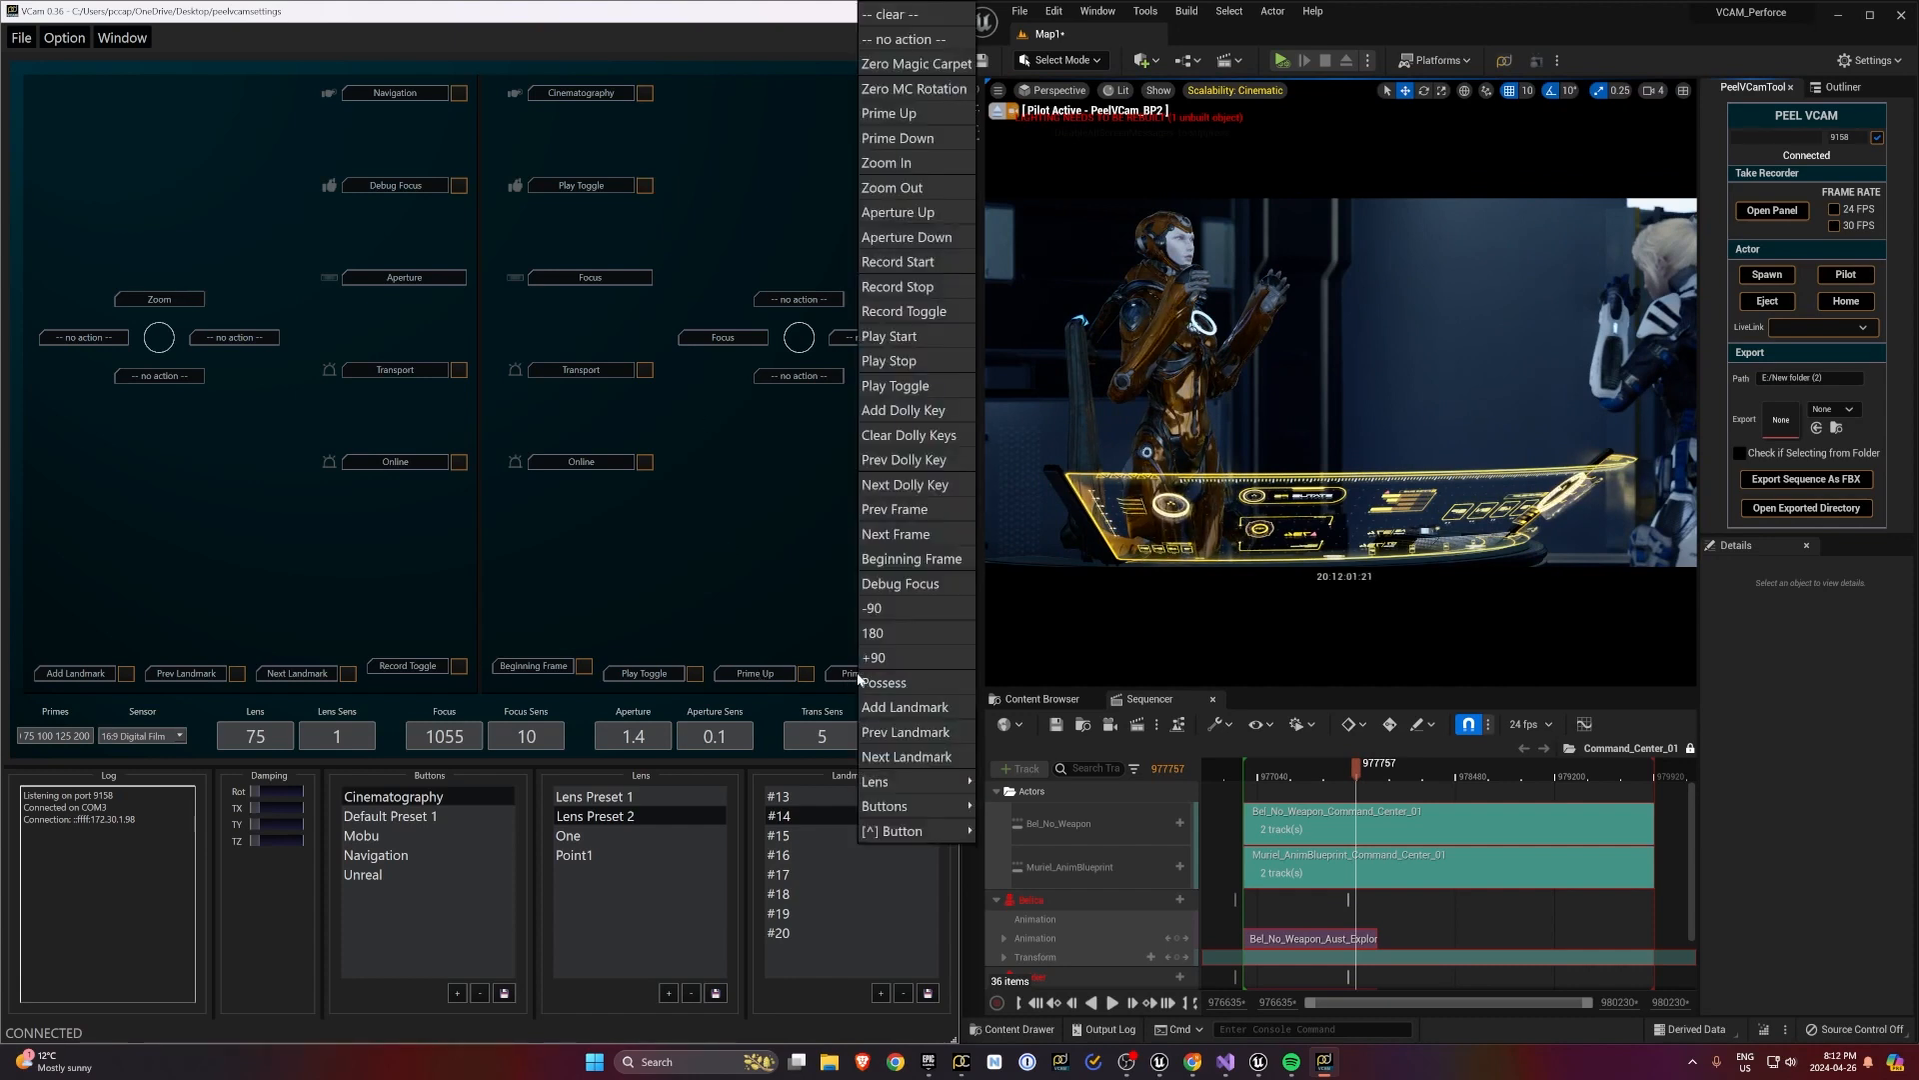
{"action": "left_click", "coordinate": [929, 558]}
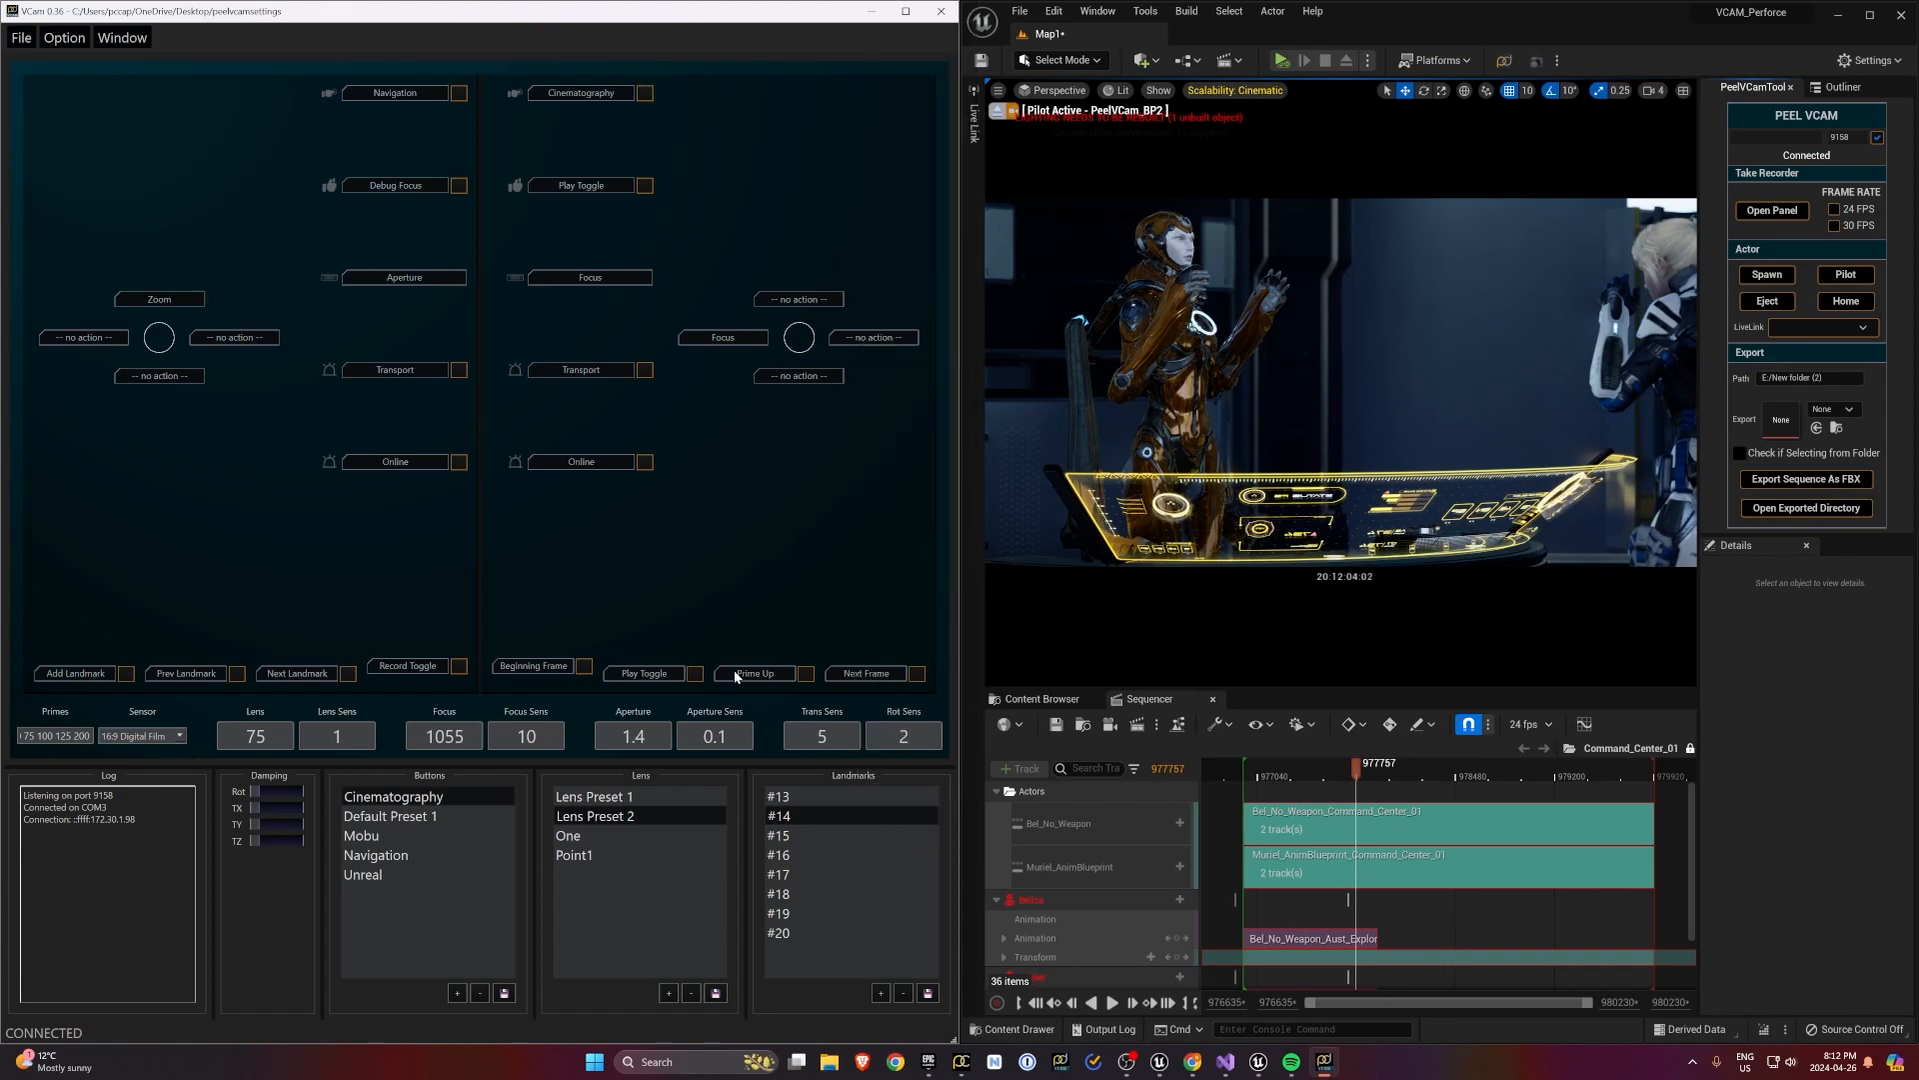
{"action": "right_click", "coordinate": [758, 673]}
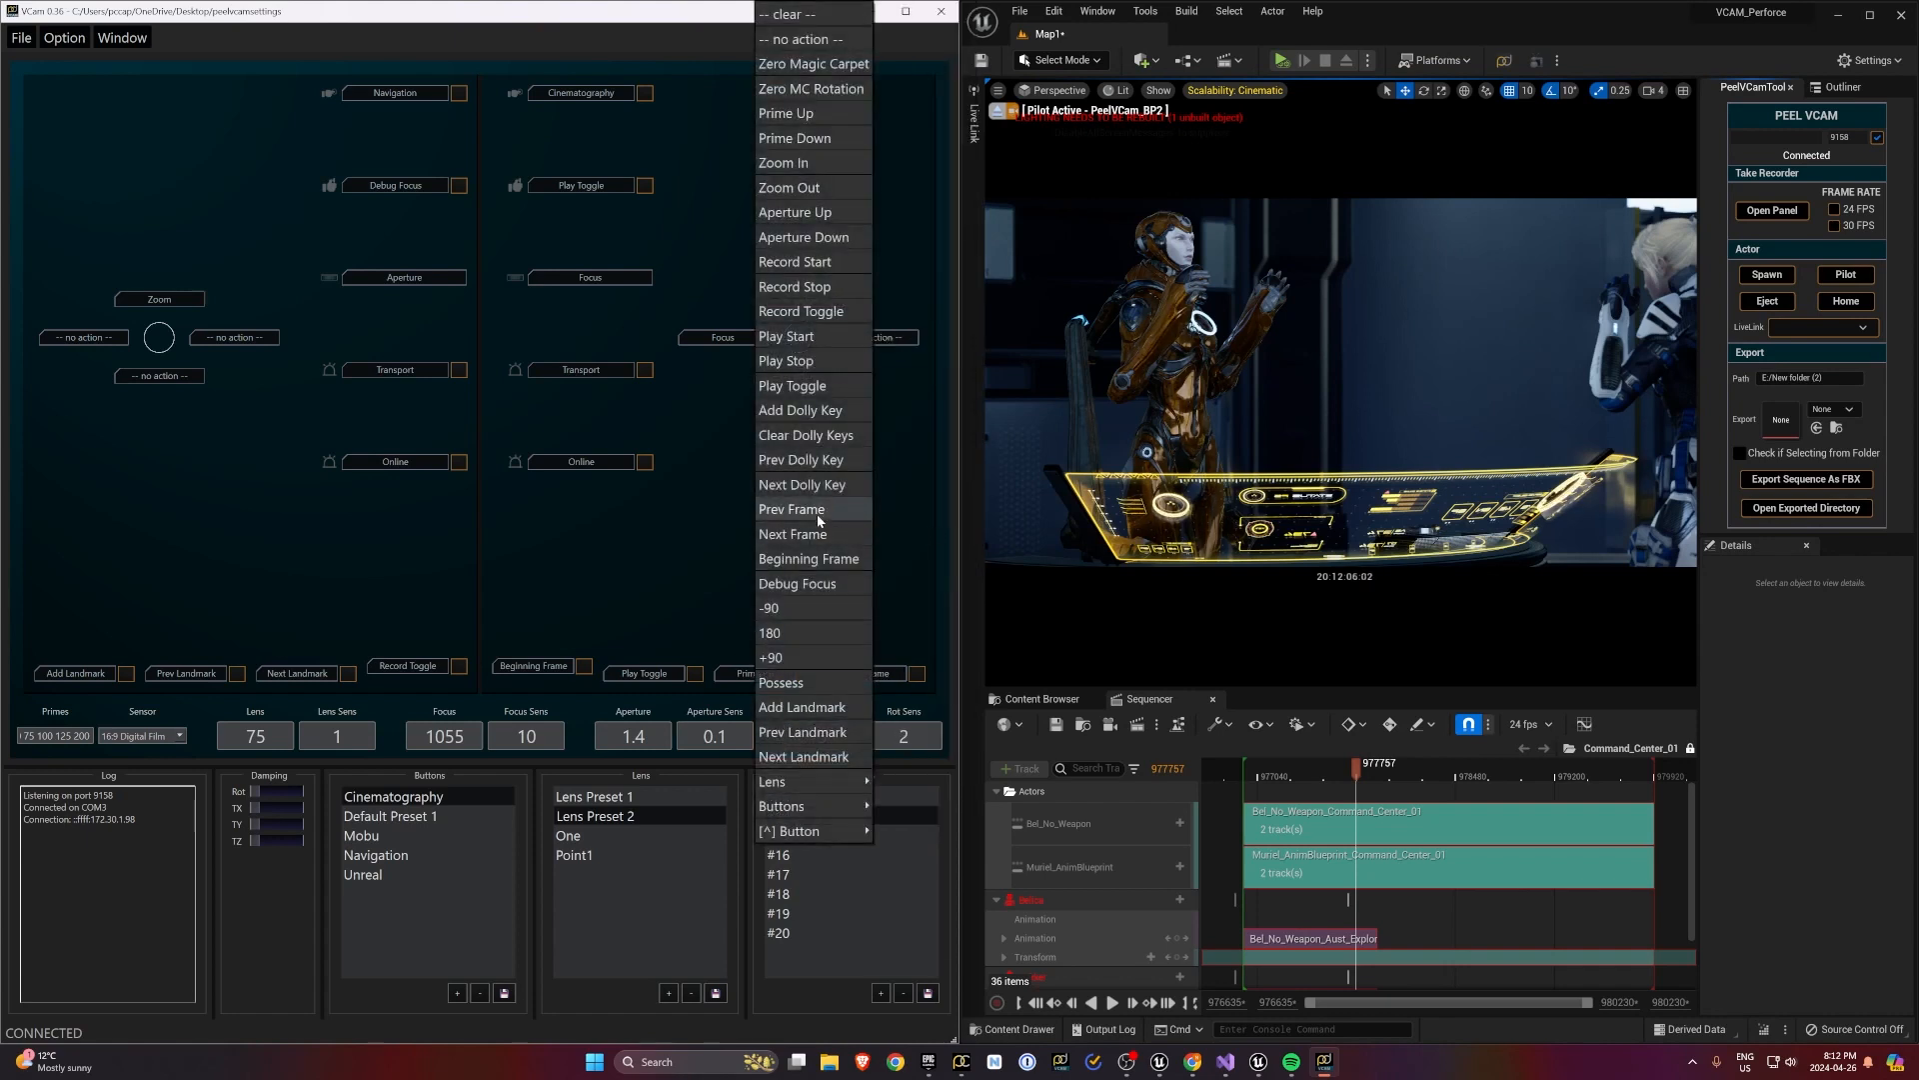
{"action": "left_click", "coordinate": [820, 513]}
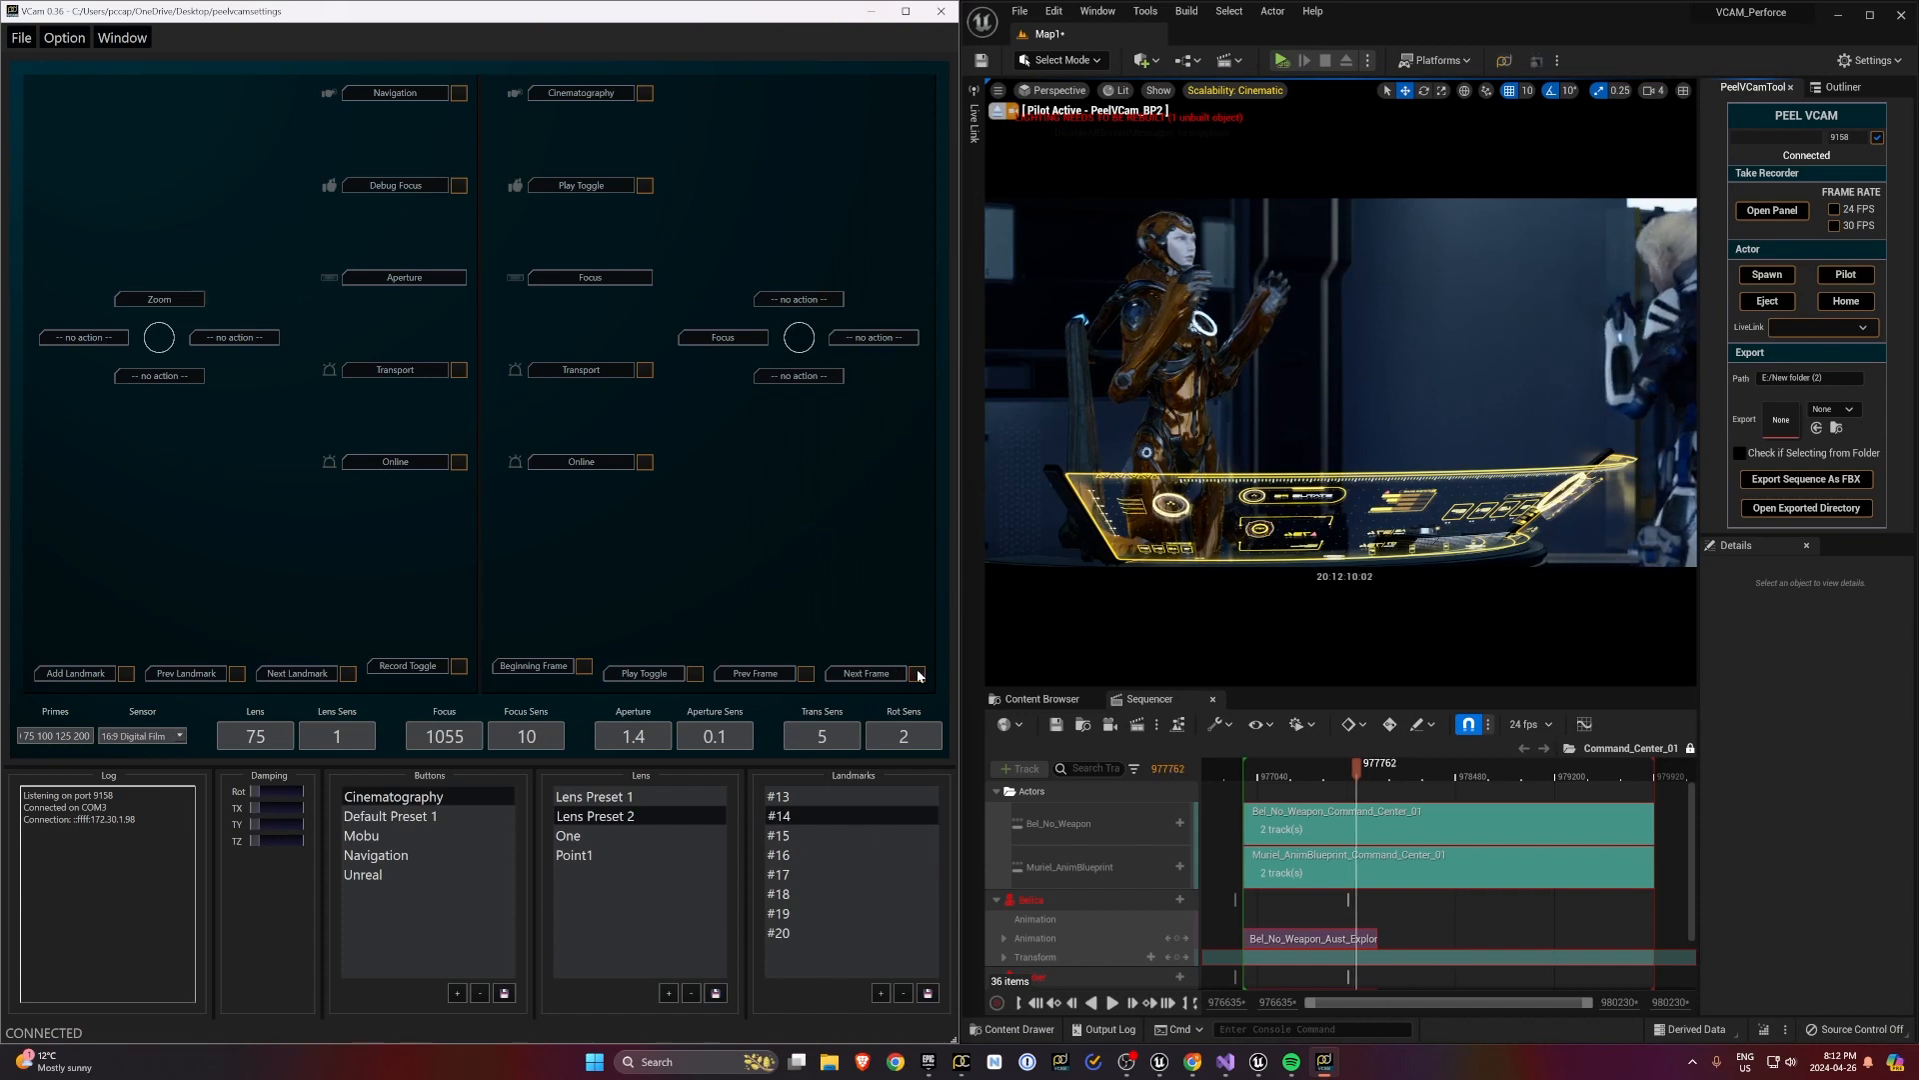
Step the sequence backwards frame by frame to frame 977730 using the Prev Frame mapping
{"action": "left_click", "coordinate": [806, 673]}
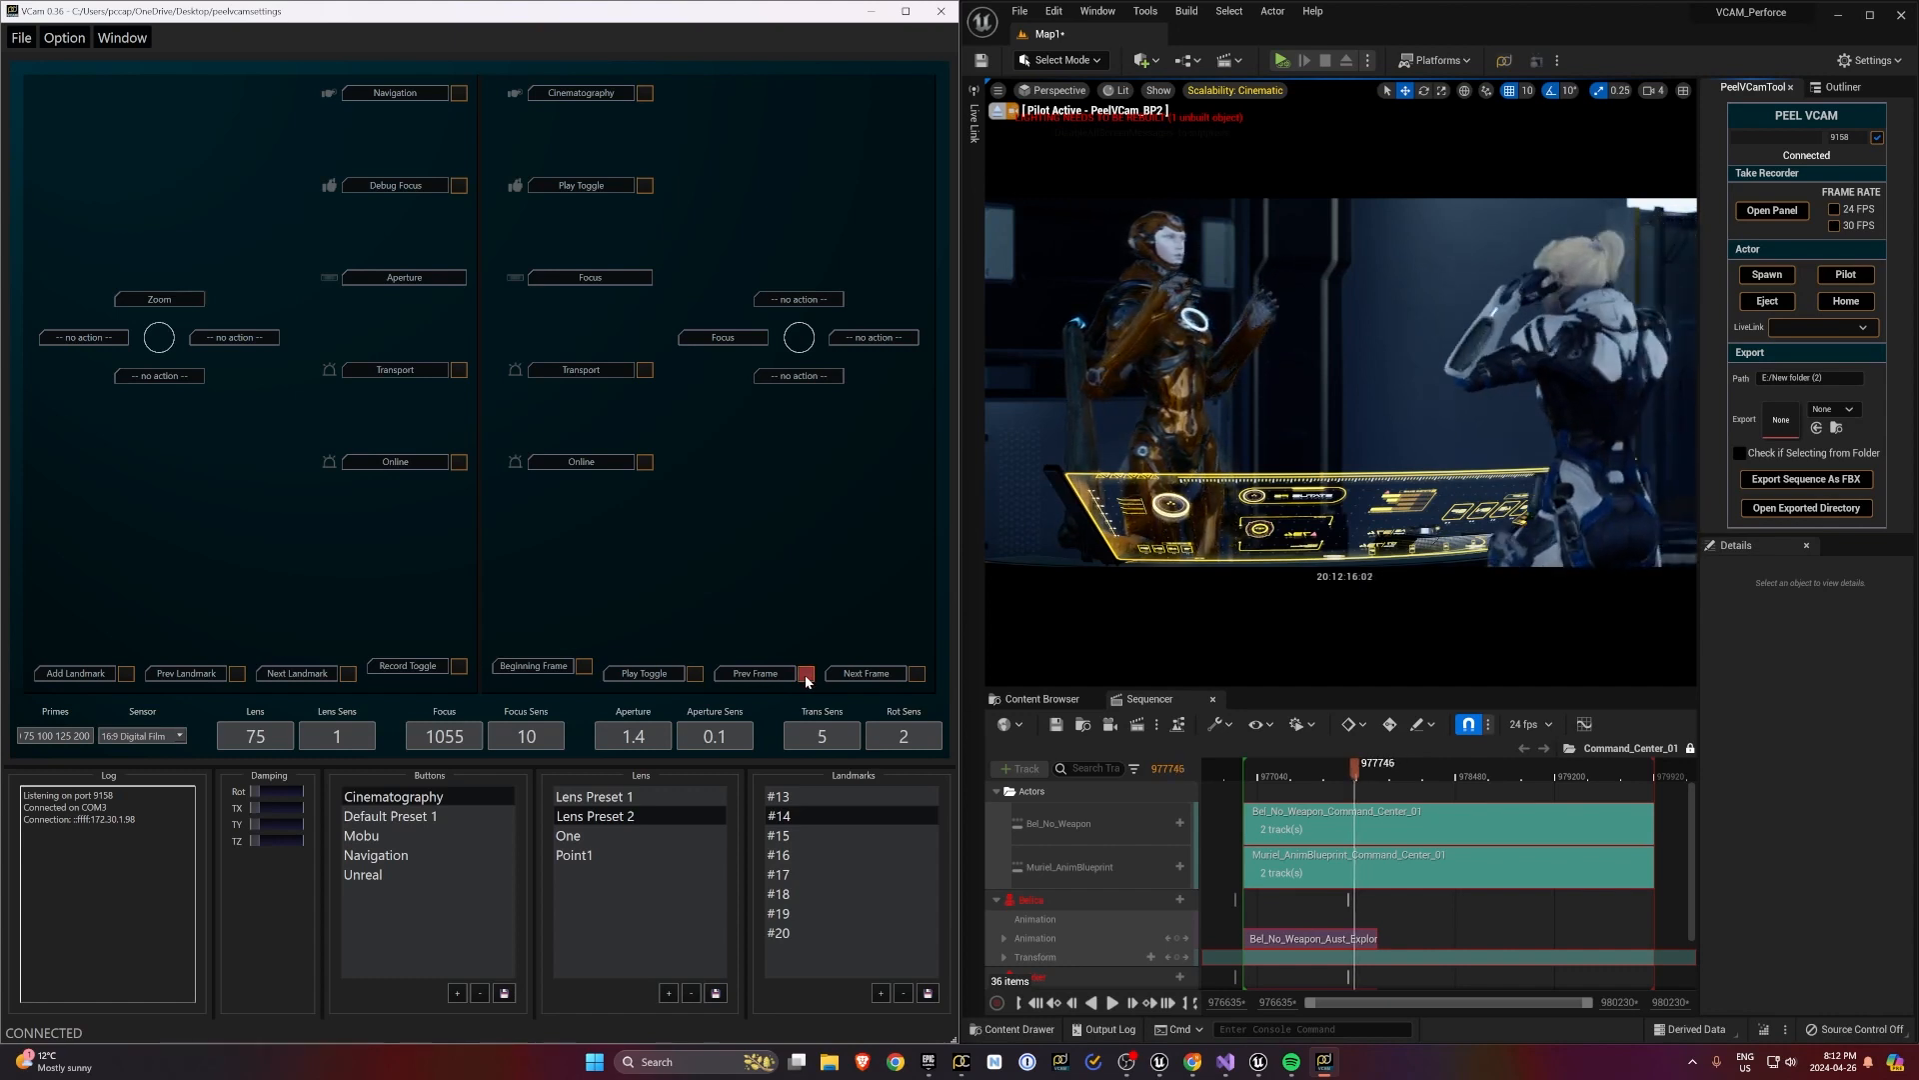
{"action": "left_click", "coordinate": [806, 677]}
{"action": "left_click", "coordinate": [805, 677]}
{"action": "left_click", "coordinate": [806, 677]}
{"action": "left_click", "coordinate": [806, 676]}
{"action": "left_click", "coordinate": [805, 676]}
{"action": "left_click", "coordinate": [806, 676]}
{"action": "left_click", "coordinate": [806, 676]}
{"action": "left_click", "coordinate": [806, 677]}
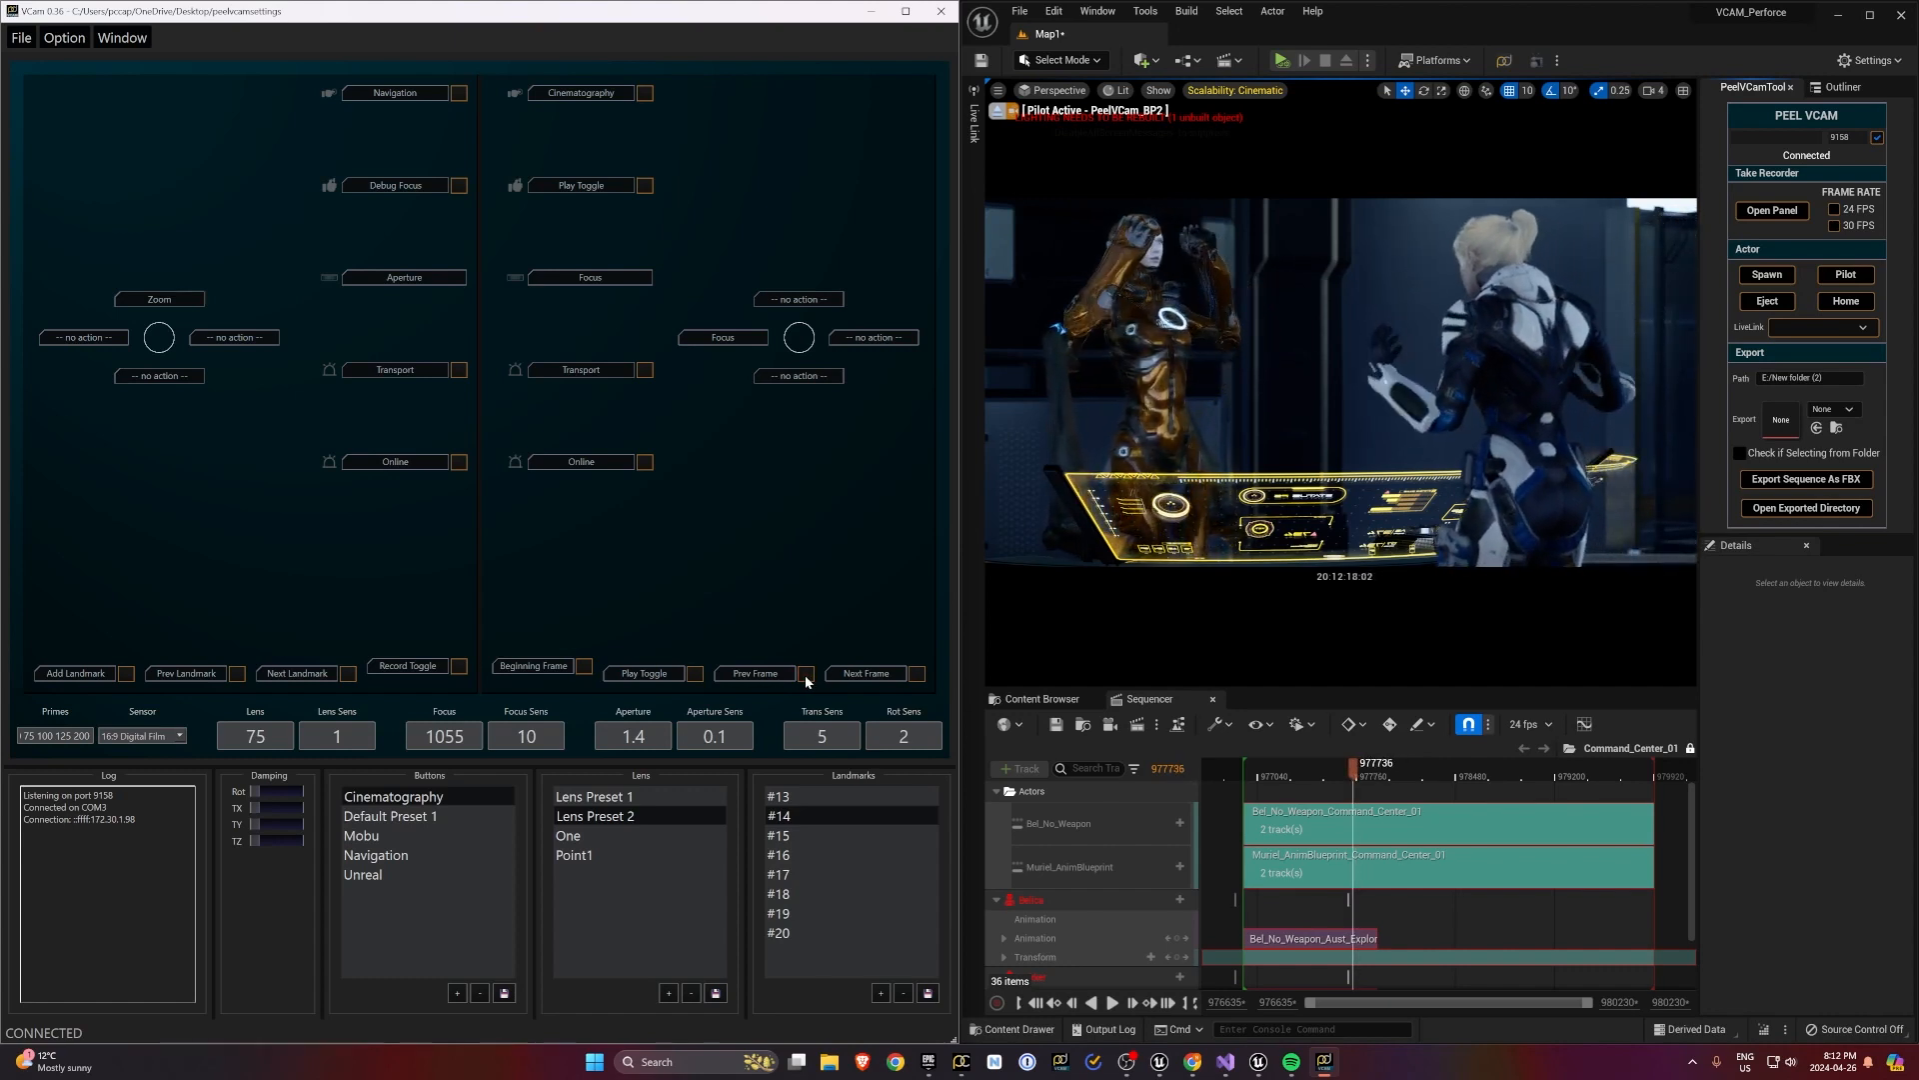
{"action": "left_click", "coordinate": [806, 677]}
{"action": "left_click", "coordinate": [806, 676]}
{"action": "left_click", "coordinate": [806, 676]}
{"action": "left_click", "coordinate": [805, 677]}
{"action": "left_click", "coordinate": [806, 677]}
{"action": "left_click", "coordinate": [806, 677]}
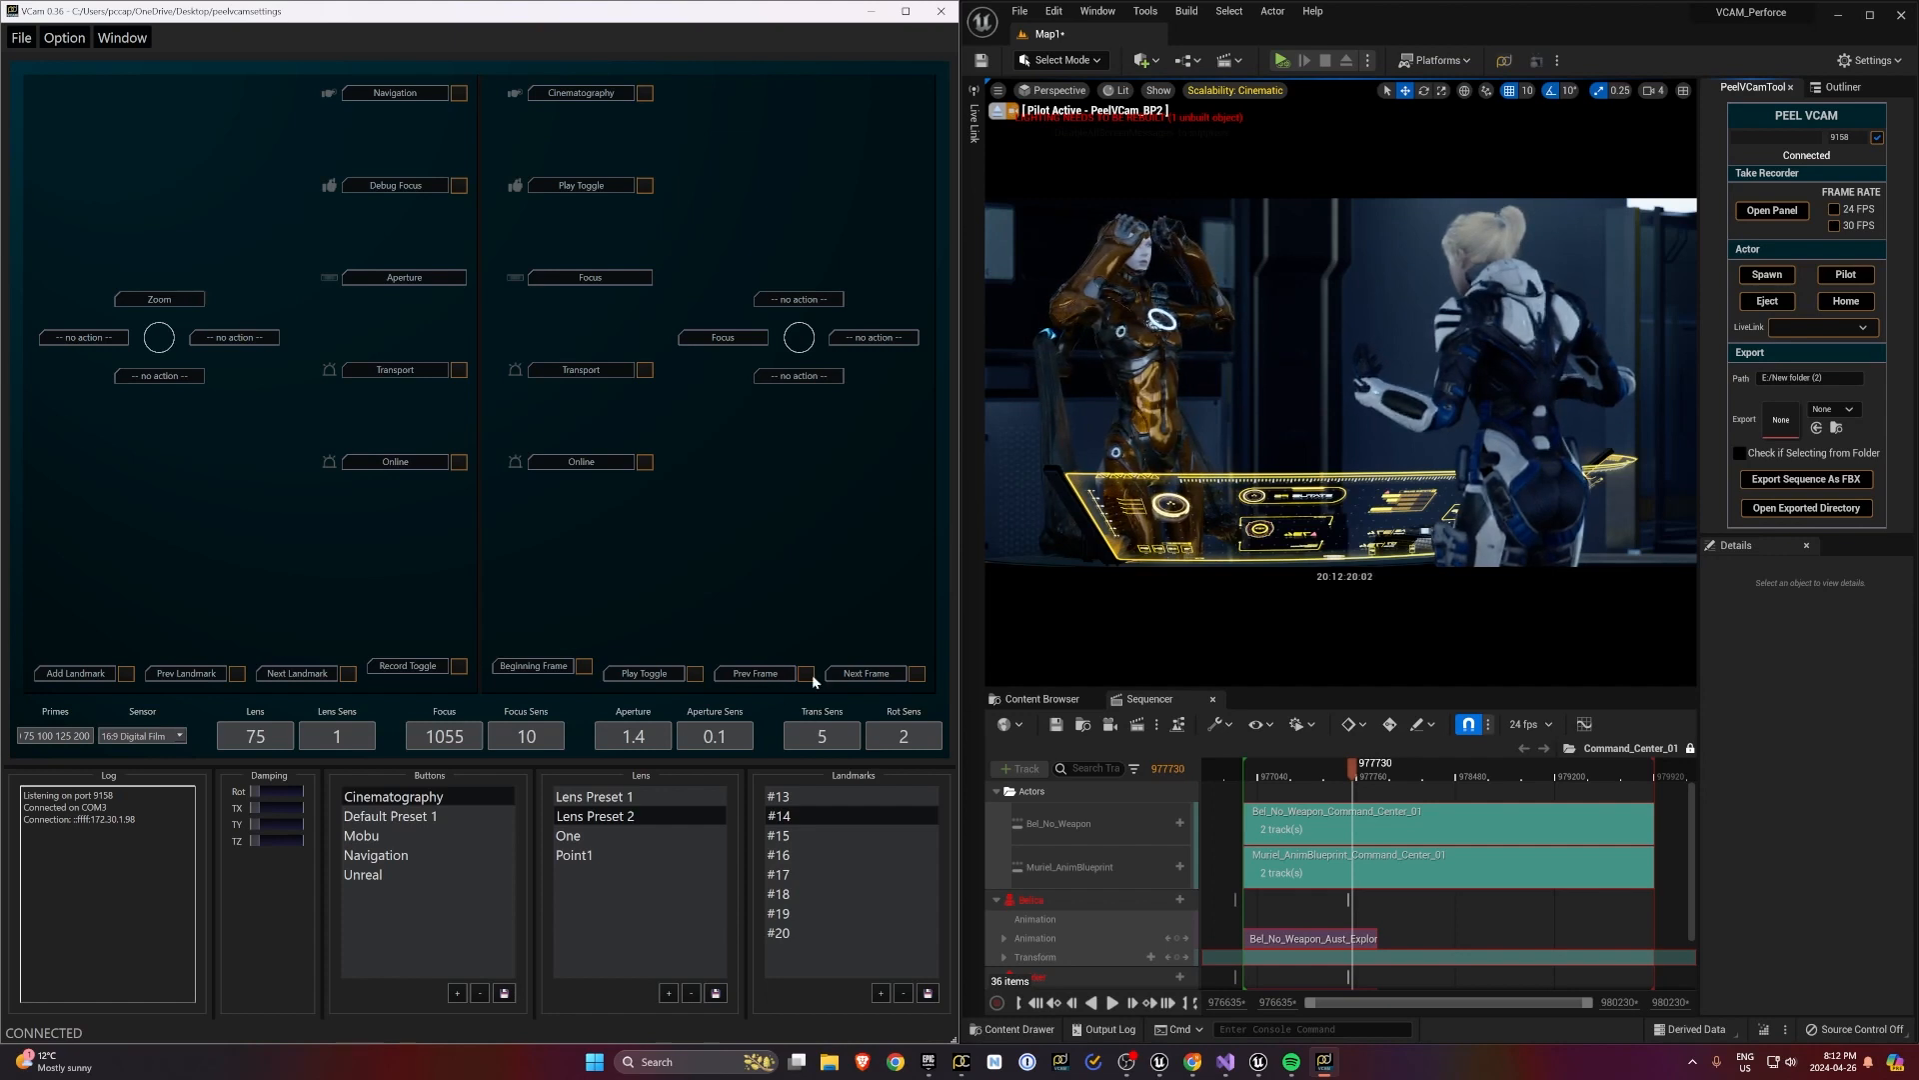
Map the right joystick's Focus axis to Frame and scrub the sequence back to frame 977630
{"action": "left_click", "coordinate": [745, 338]}
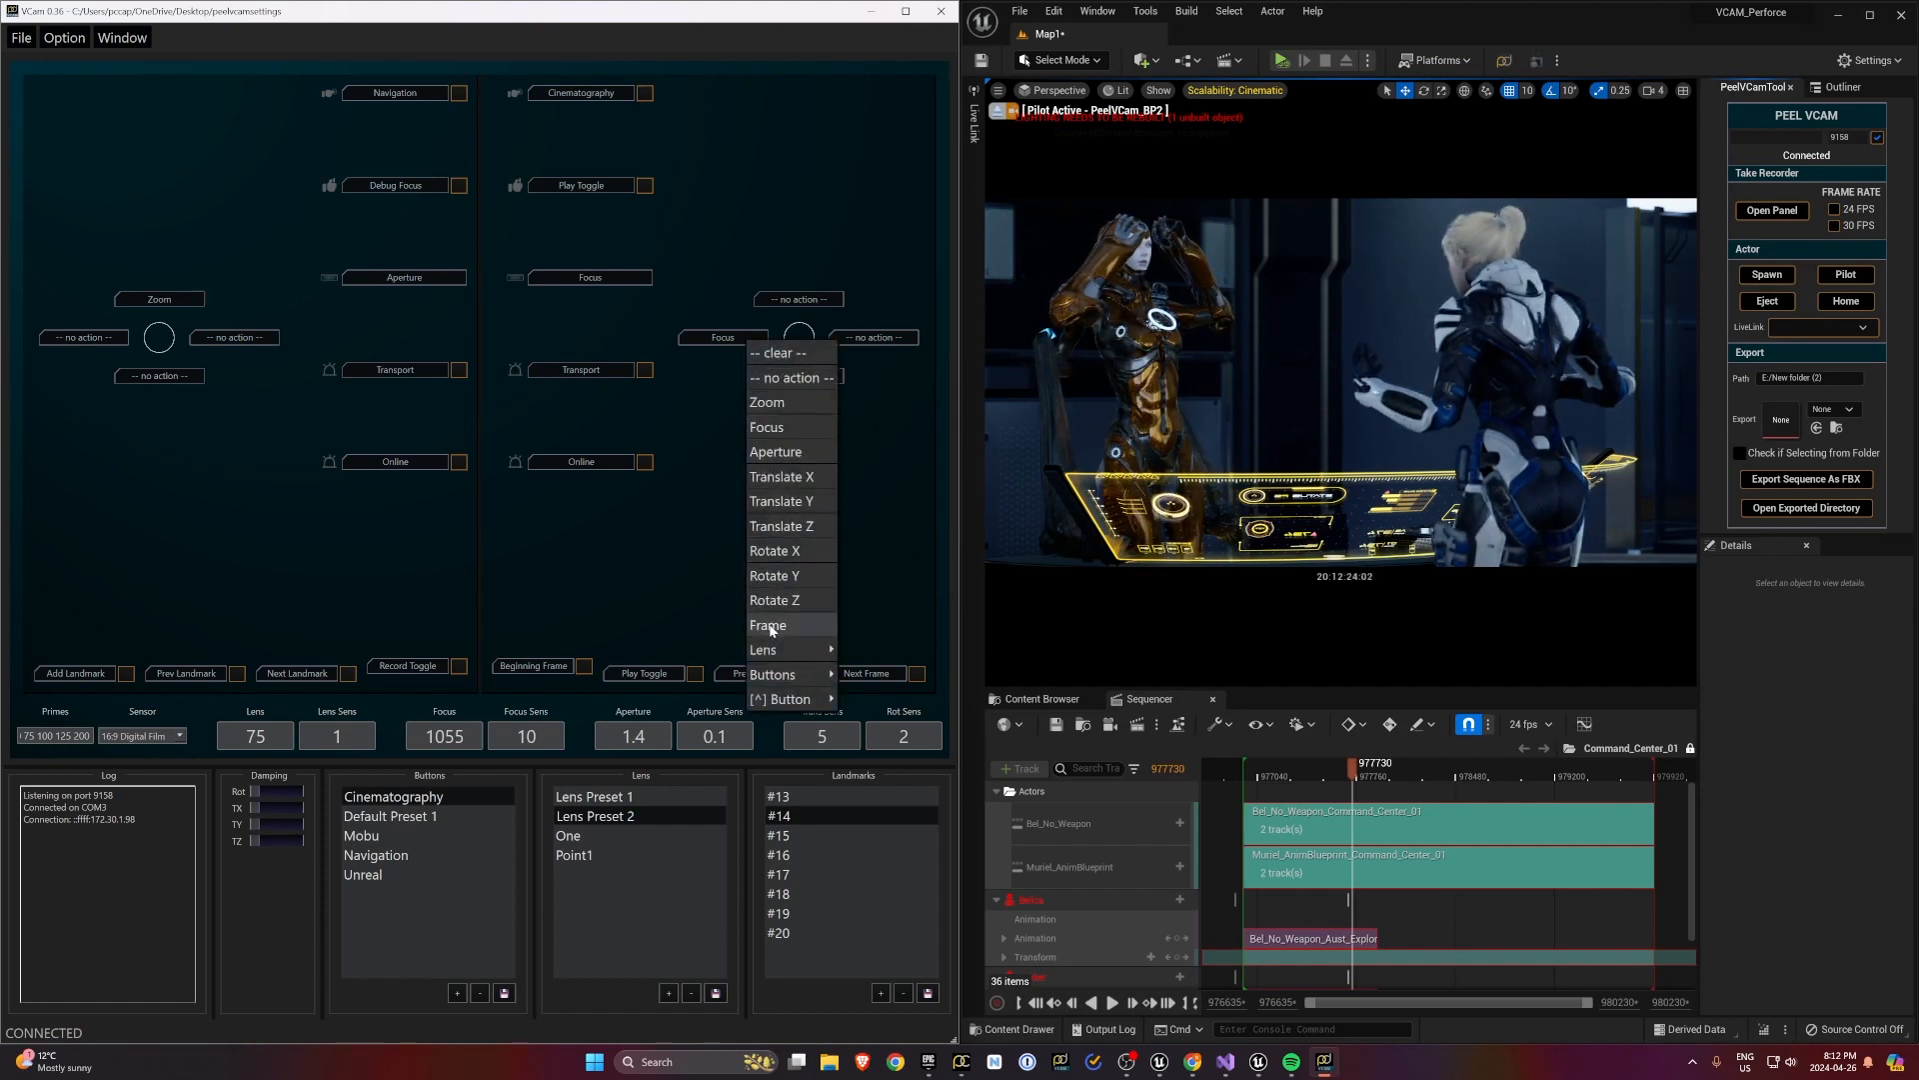
{"action": "left_click", "coordinate": [770, 625]}
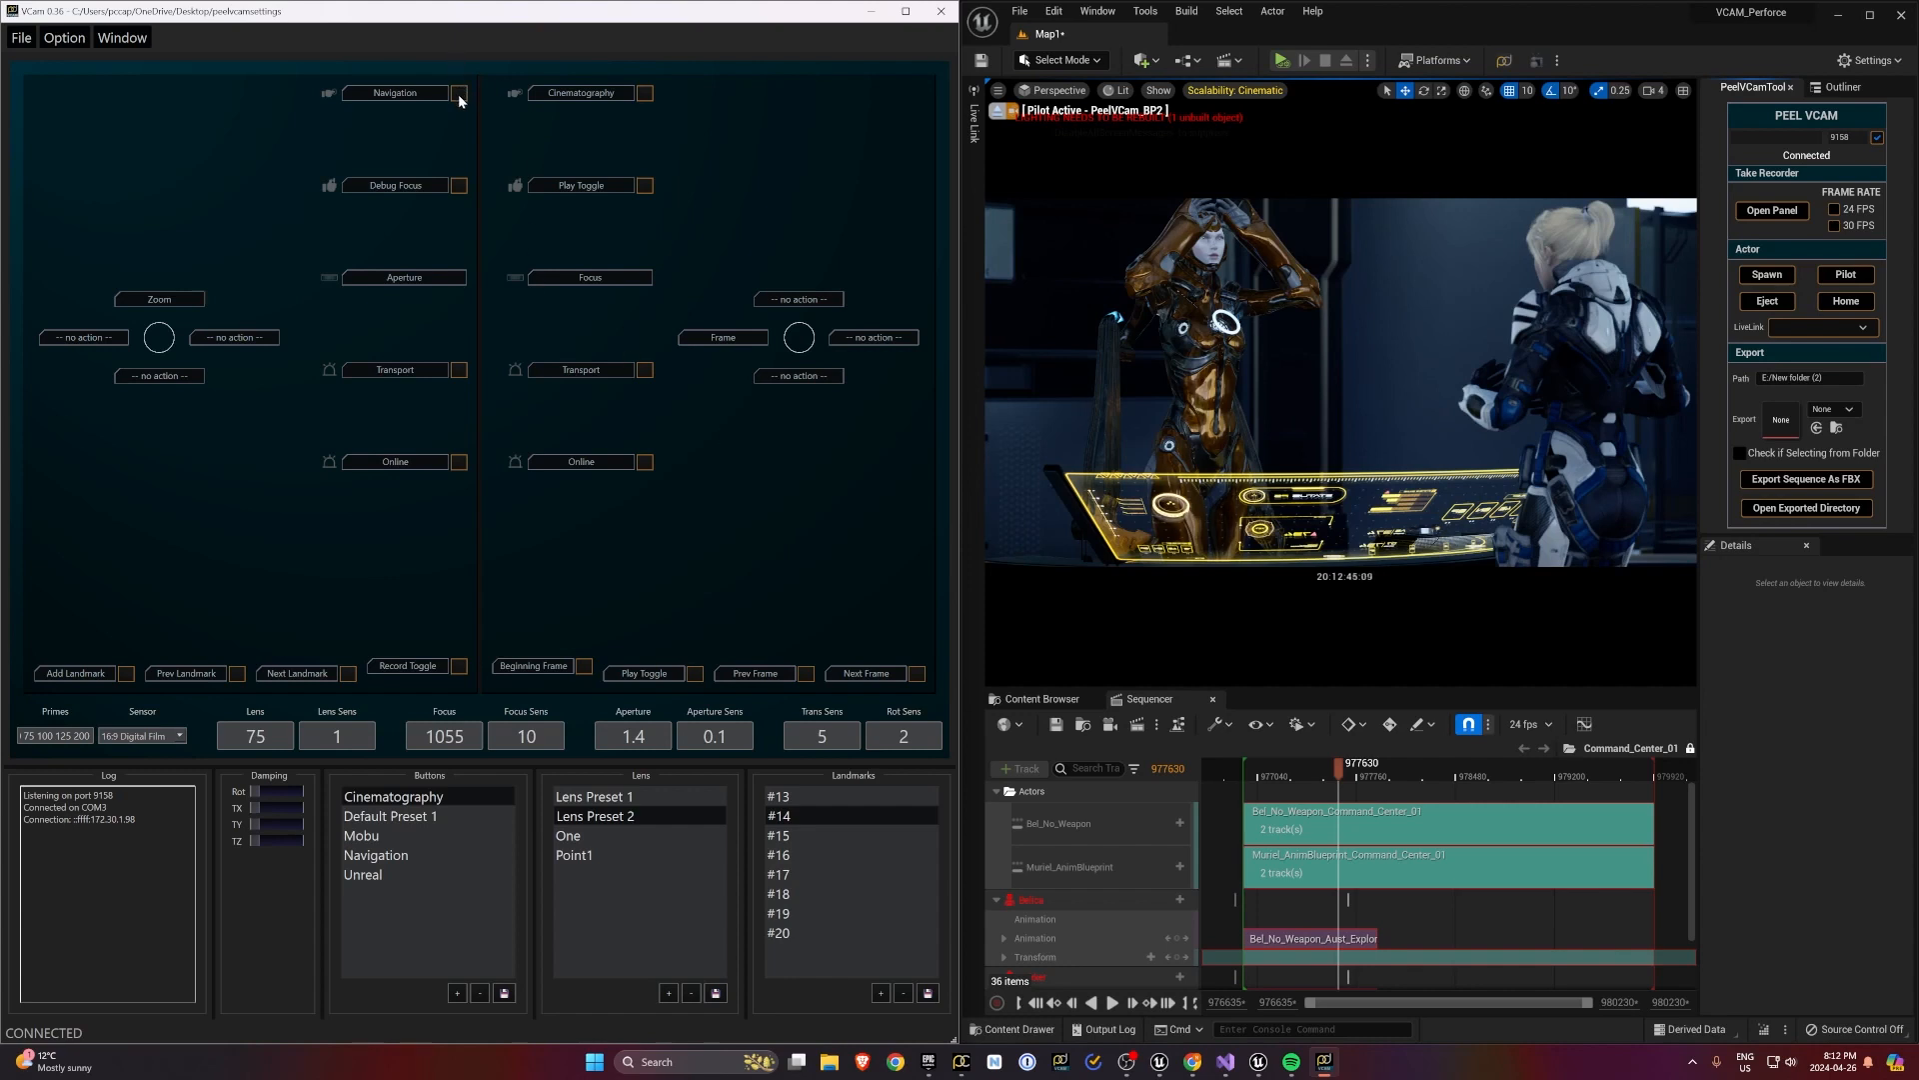
Switch to the Navigation preset and add a landmark at the current camera view
{"action": "left_click", "coordinate": [462, 94]}
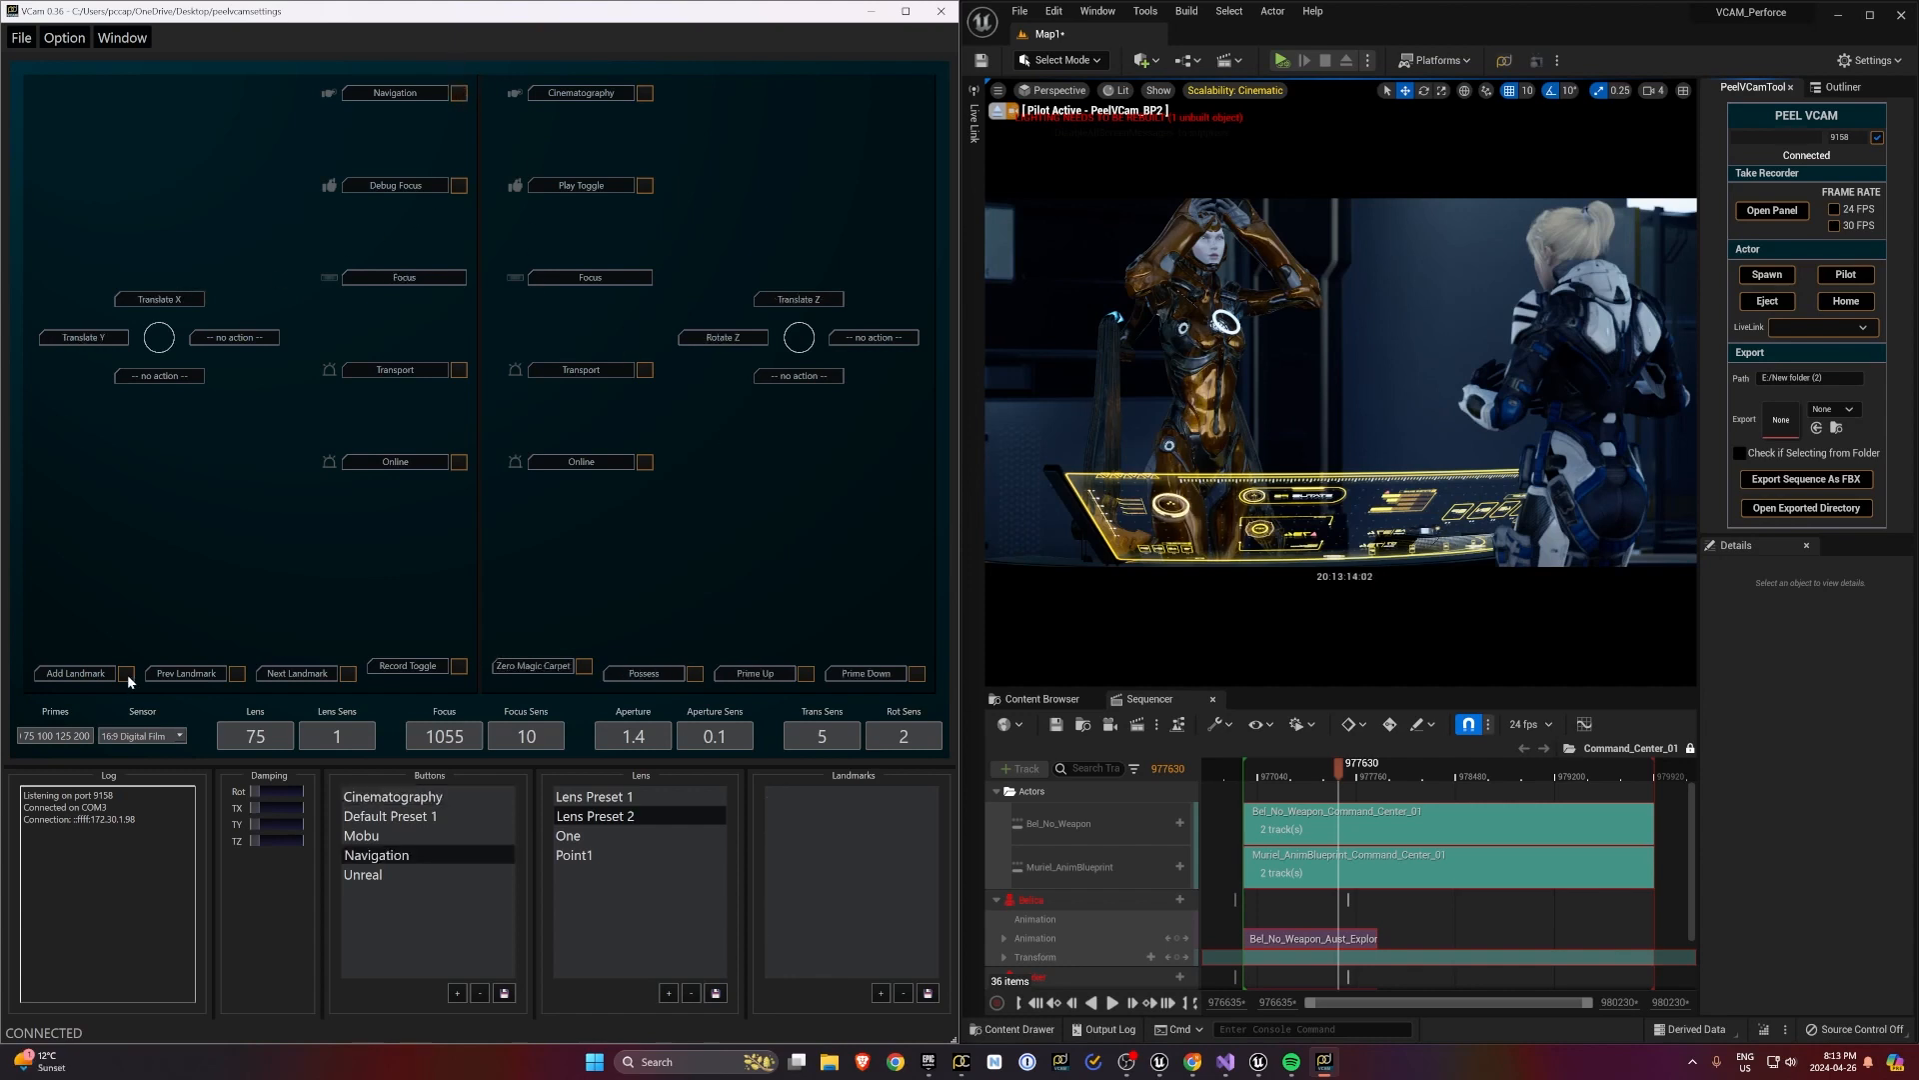
{"action": "left_click", "coordinate": [127, 676]}
Fly the camera to a reverse angle facing the blonde character from behind the orange one, and add a second landmark there
{"action": "left_click_drag", "start_coordinate": [167, 342], "coordinate": [166, 261]}
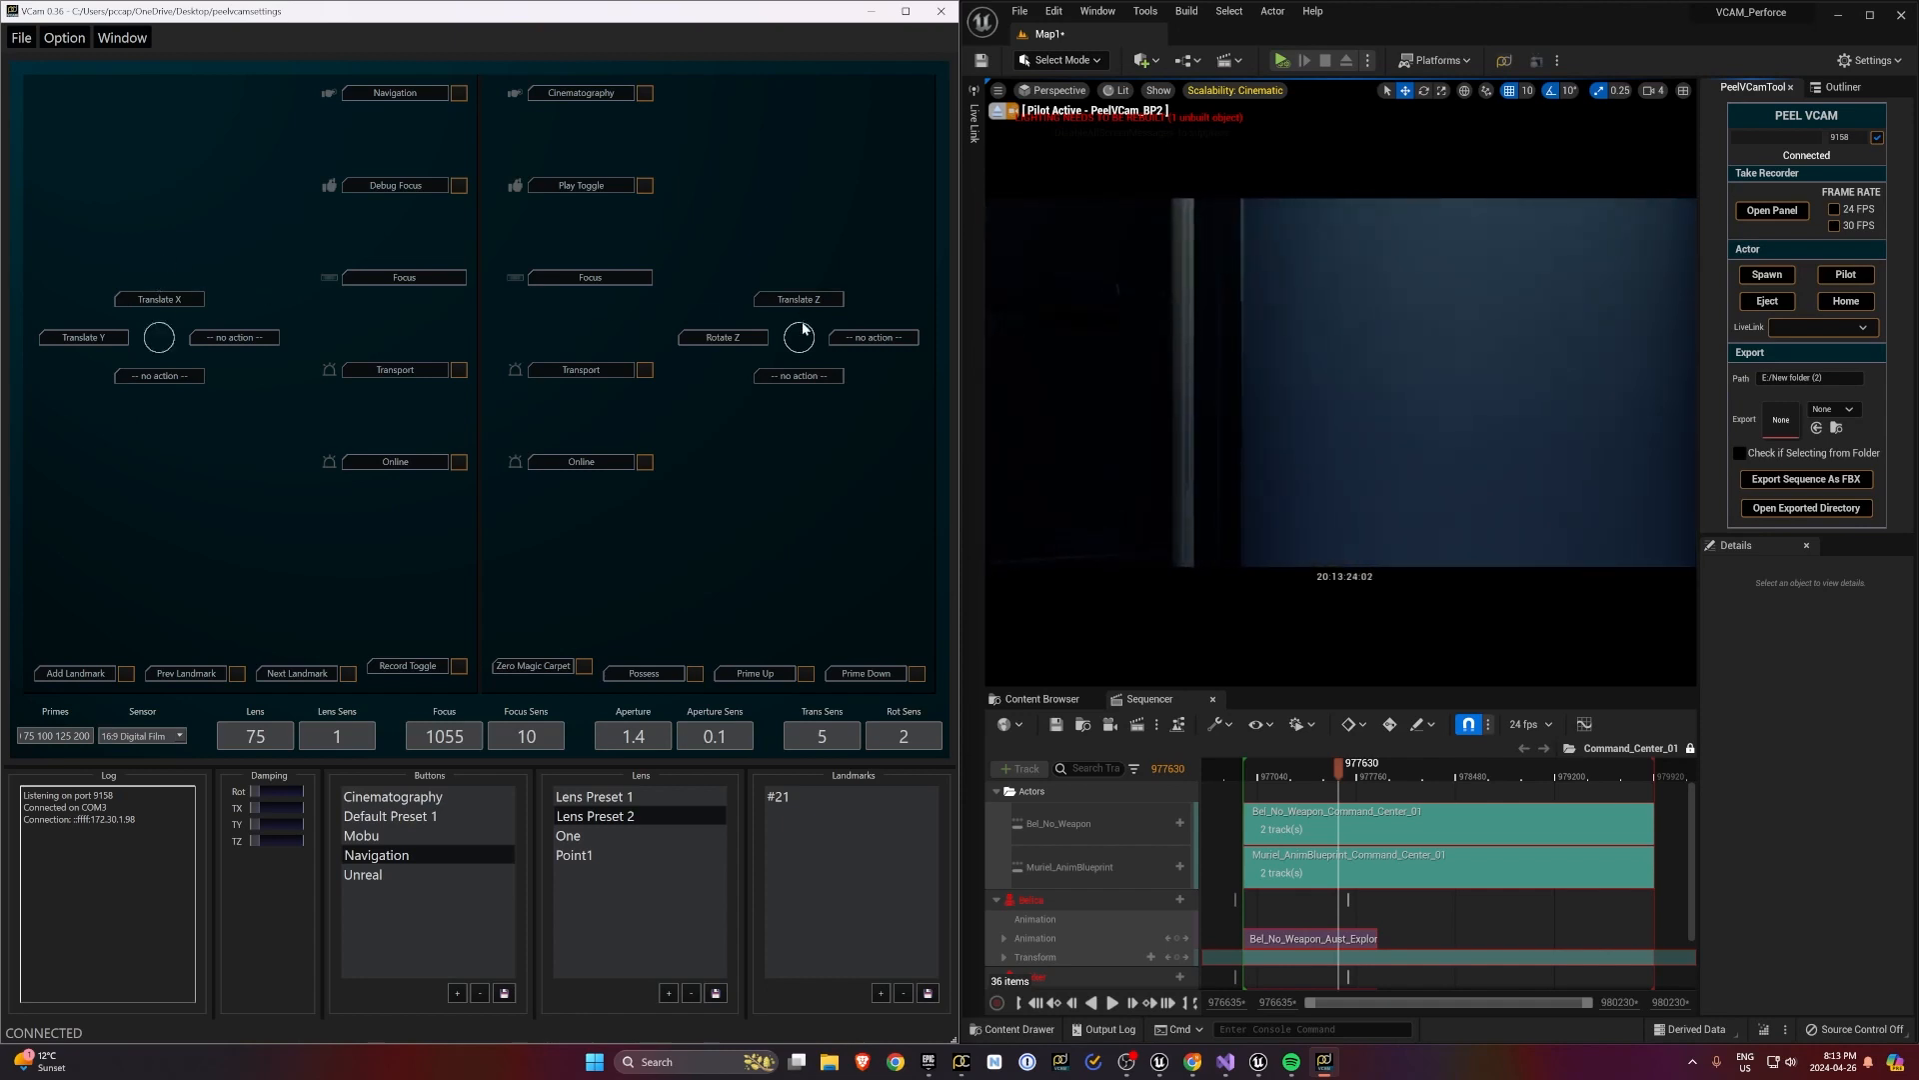
{"action": "mouse_move", "coordinate": [804, 328]}
{"action": "left_mouse_down"}
{"action": "mouse_move", "coordinate": [776, 341]}
{"action": "mouse_move", "coordinate": [803, 338]}
{"action": "left_mouse_up"}
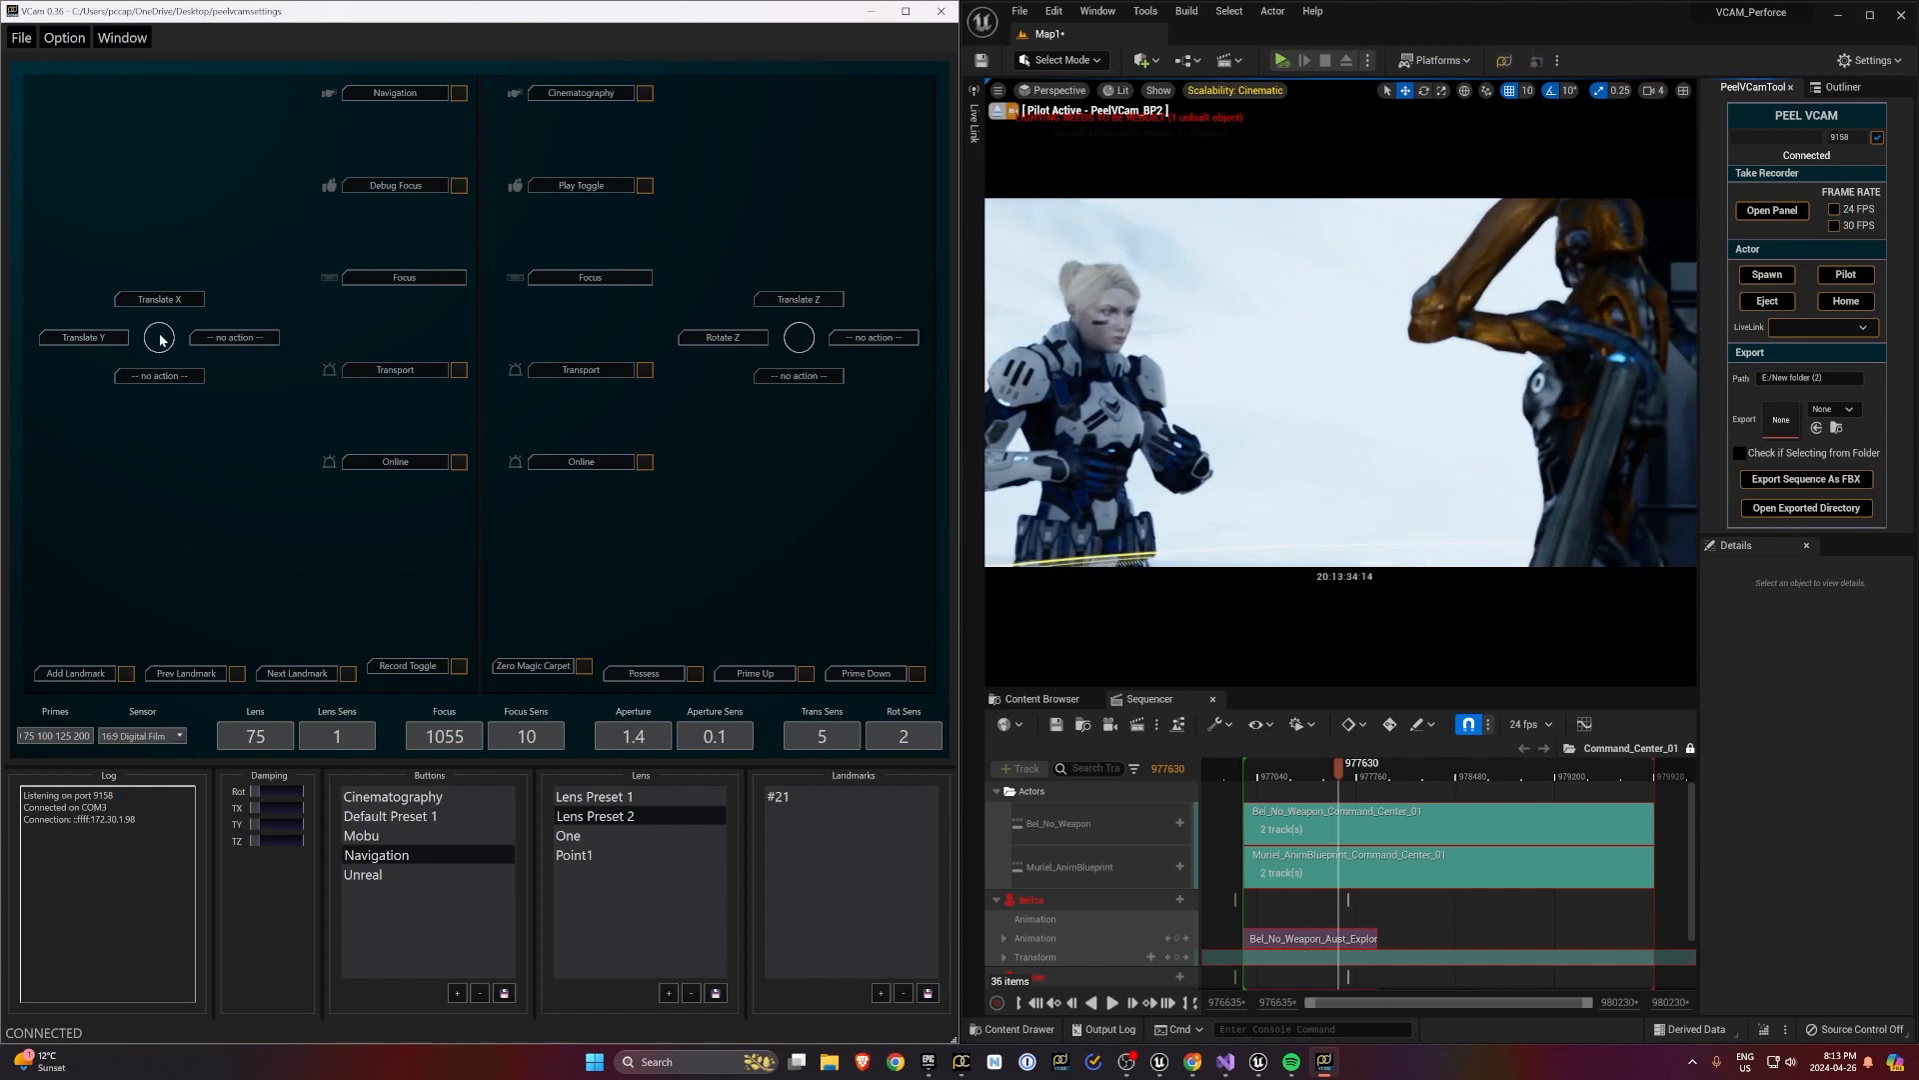
{"action": "left_click_drag", "start_coordinate": [160, 339], "coordinate": [164, 346]}
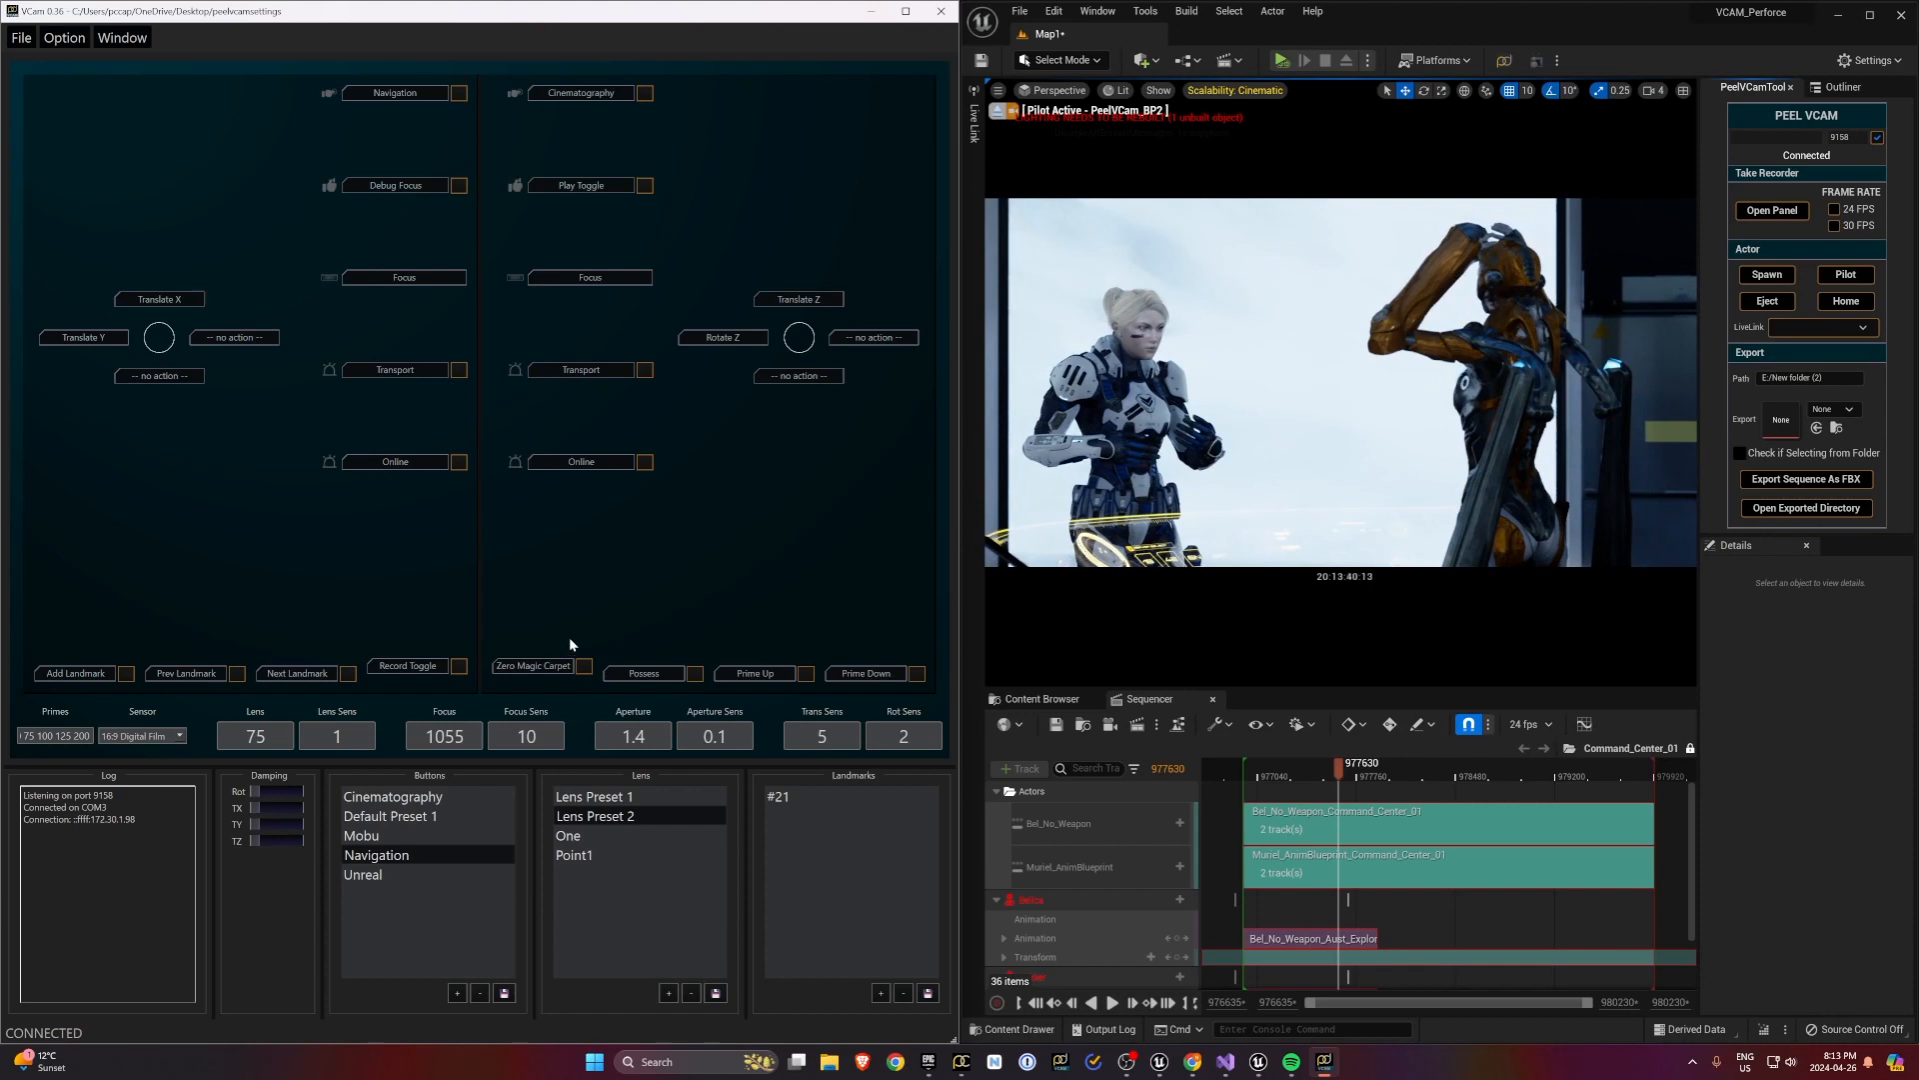
{"action": "left_click", "coordinate": [128, 675]}
Name landmark #22 Belica and landmark #21 Mur
{"action": "double_click", "coordinate": [816, 813]}
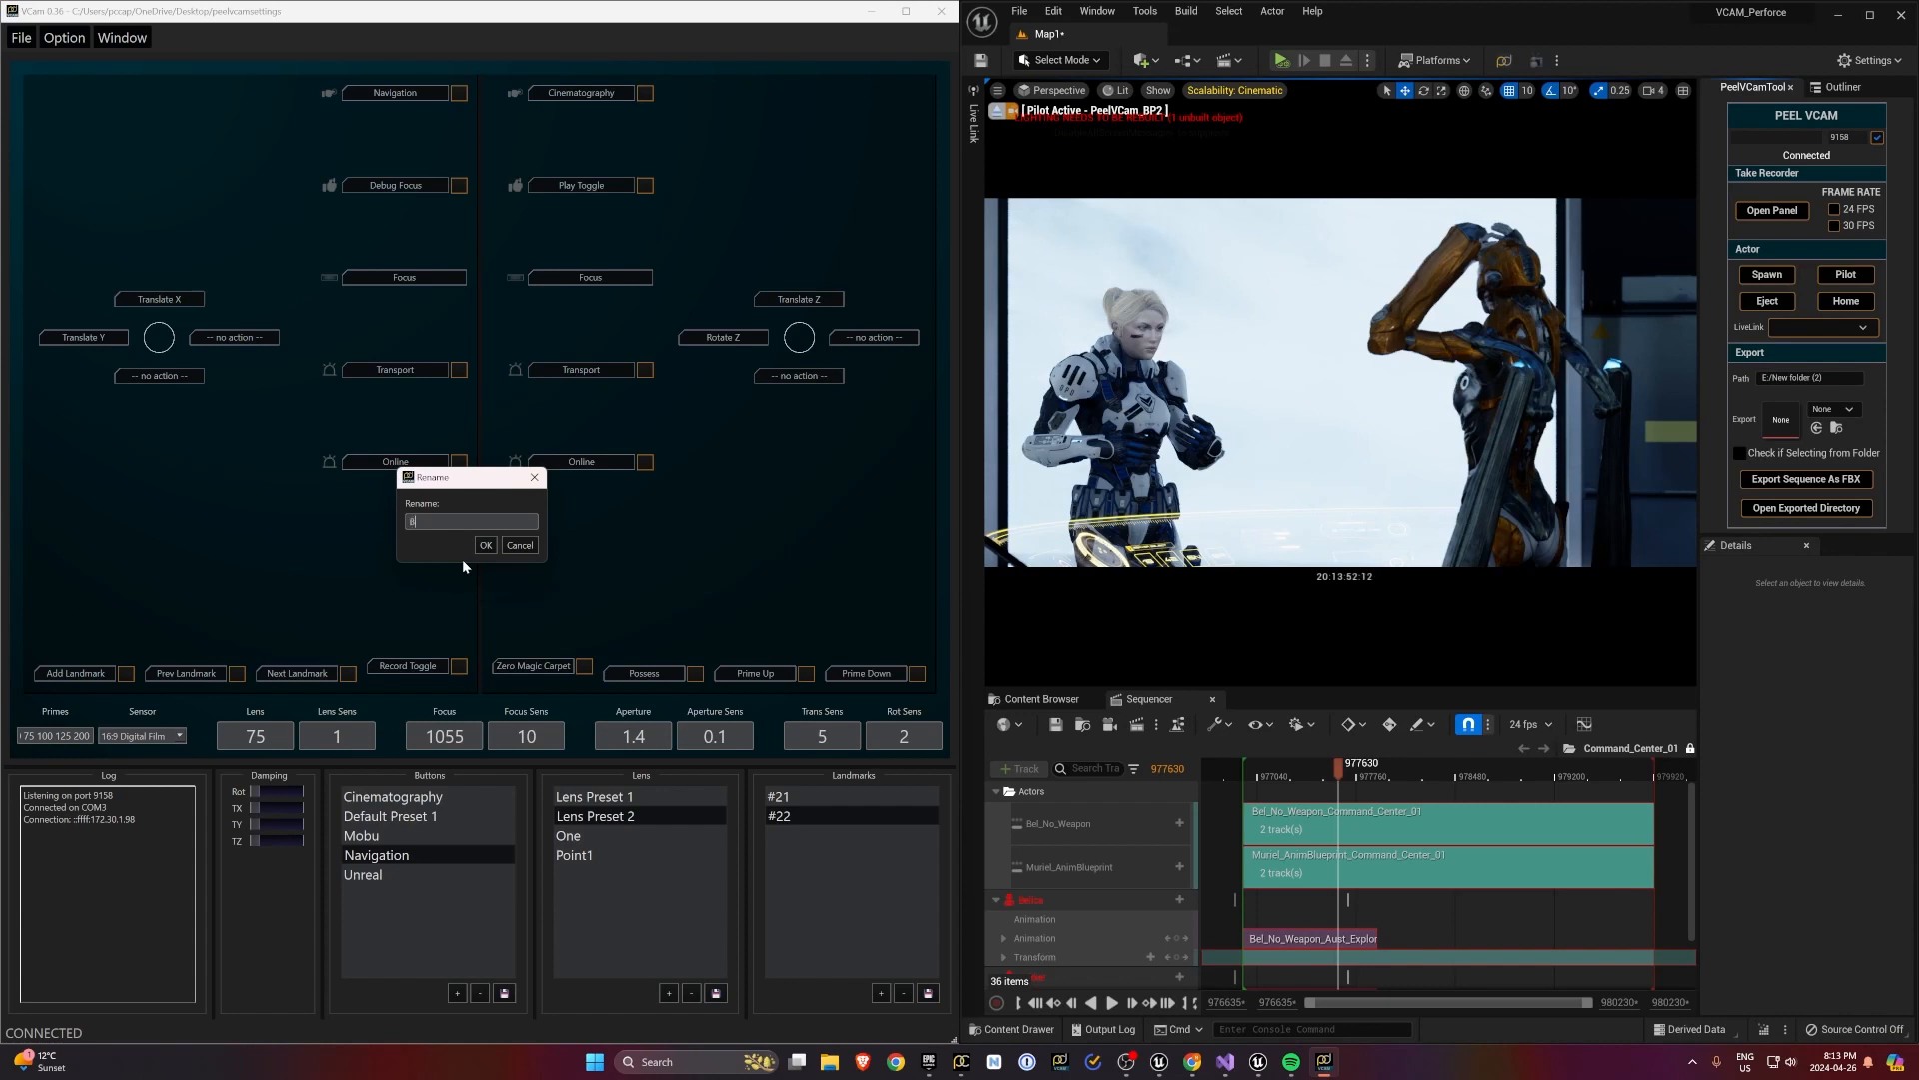
{"action": "type", "text": "Belica"}
{"action": "left_click", "coordinate": [486, 545]}
{"action": "double_click", "coordinate": [838, 795]}
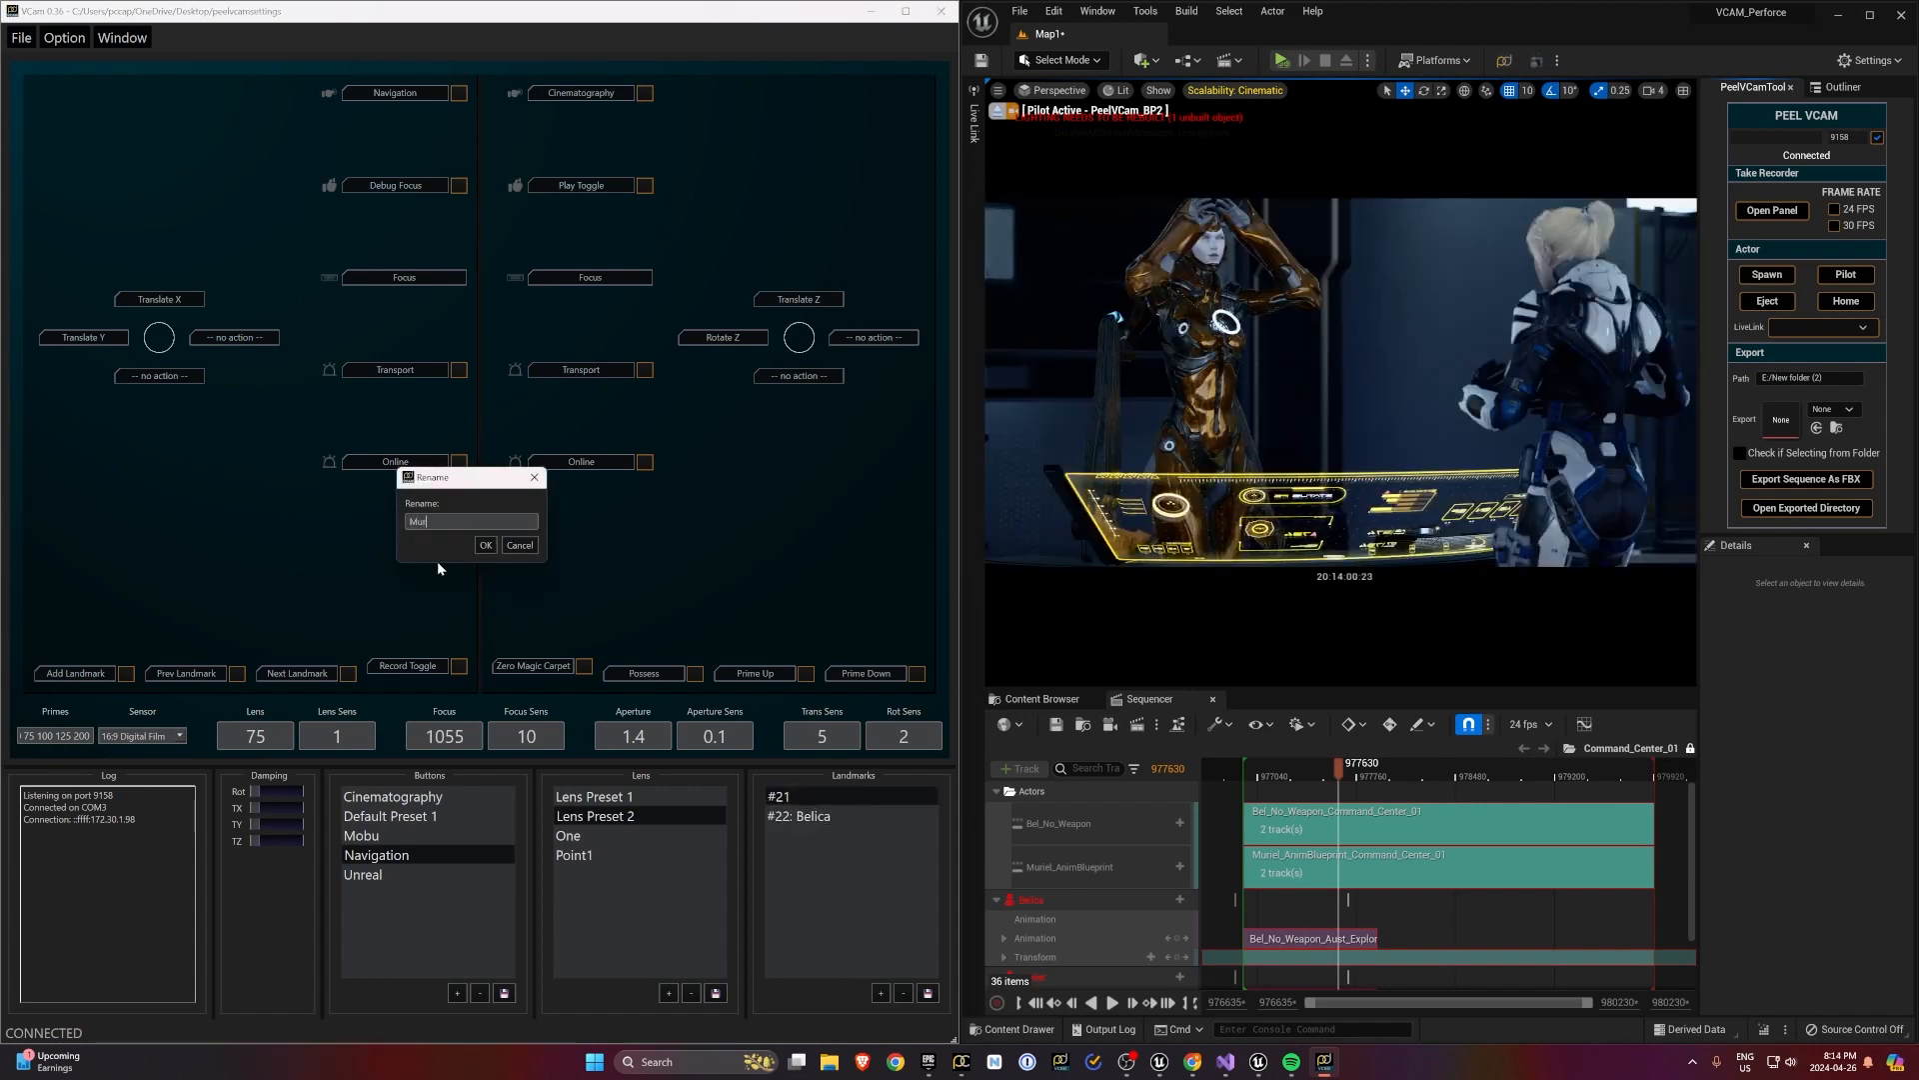
{"action": "left_click", "coordinate": [484, 546]}
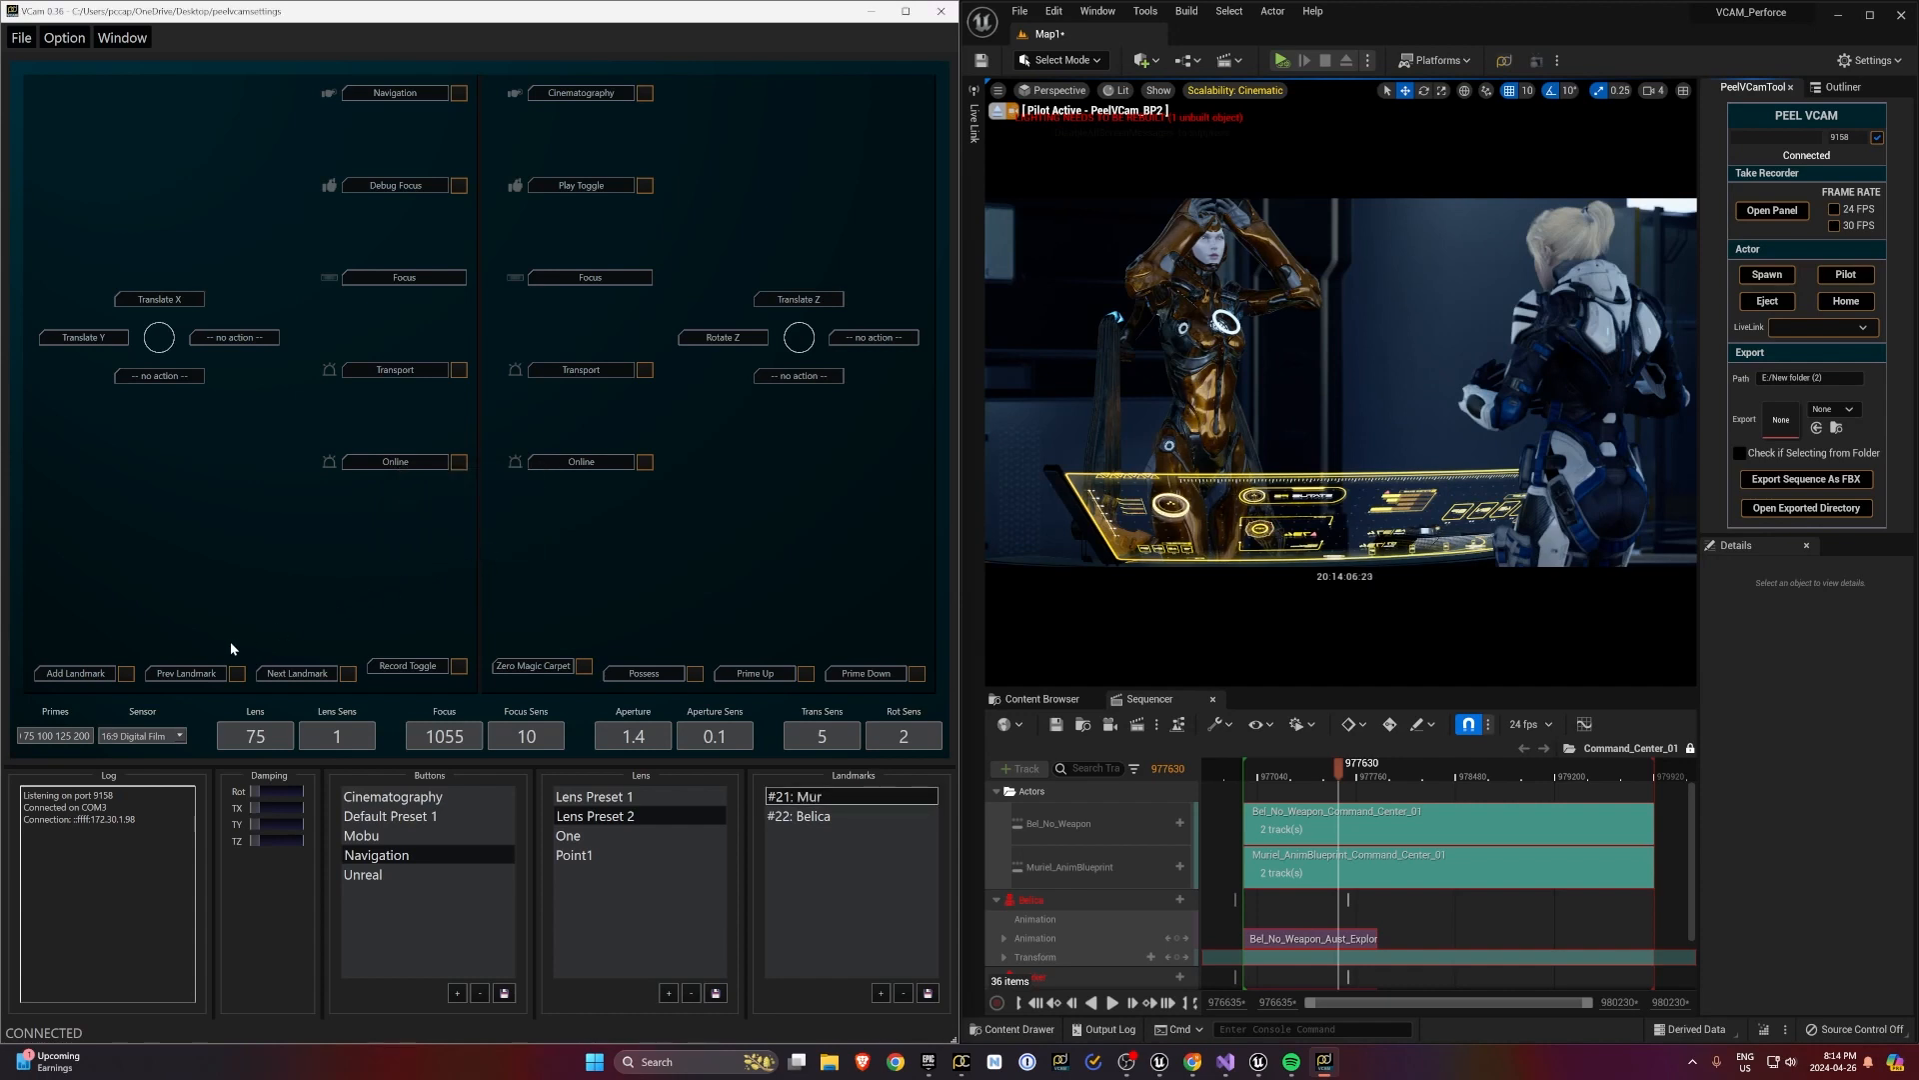
Jump the camera to the Belica landmark and back to the Mur landmark
{"action": "left_click", "coordinate": [350, 676]}
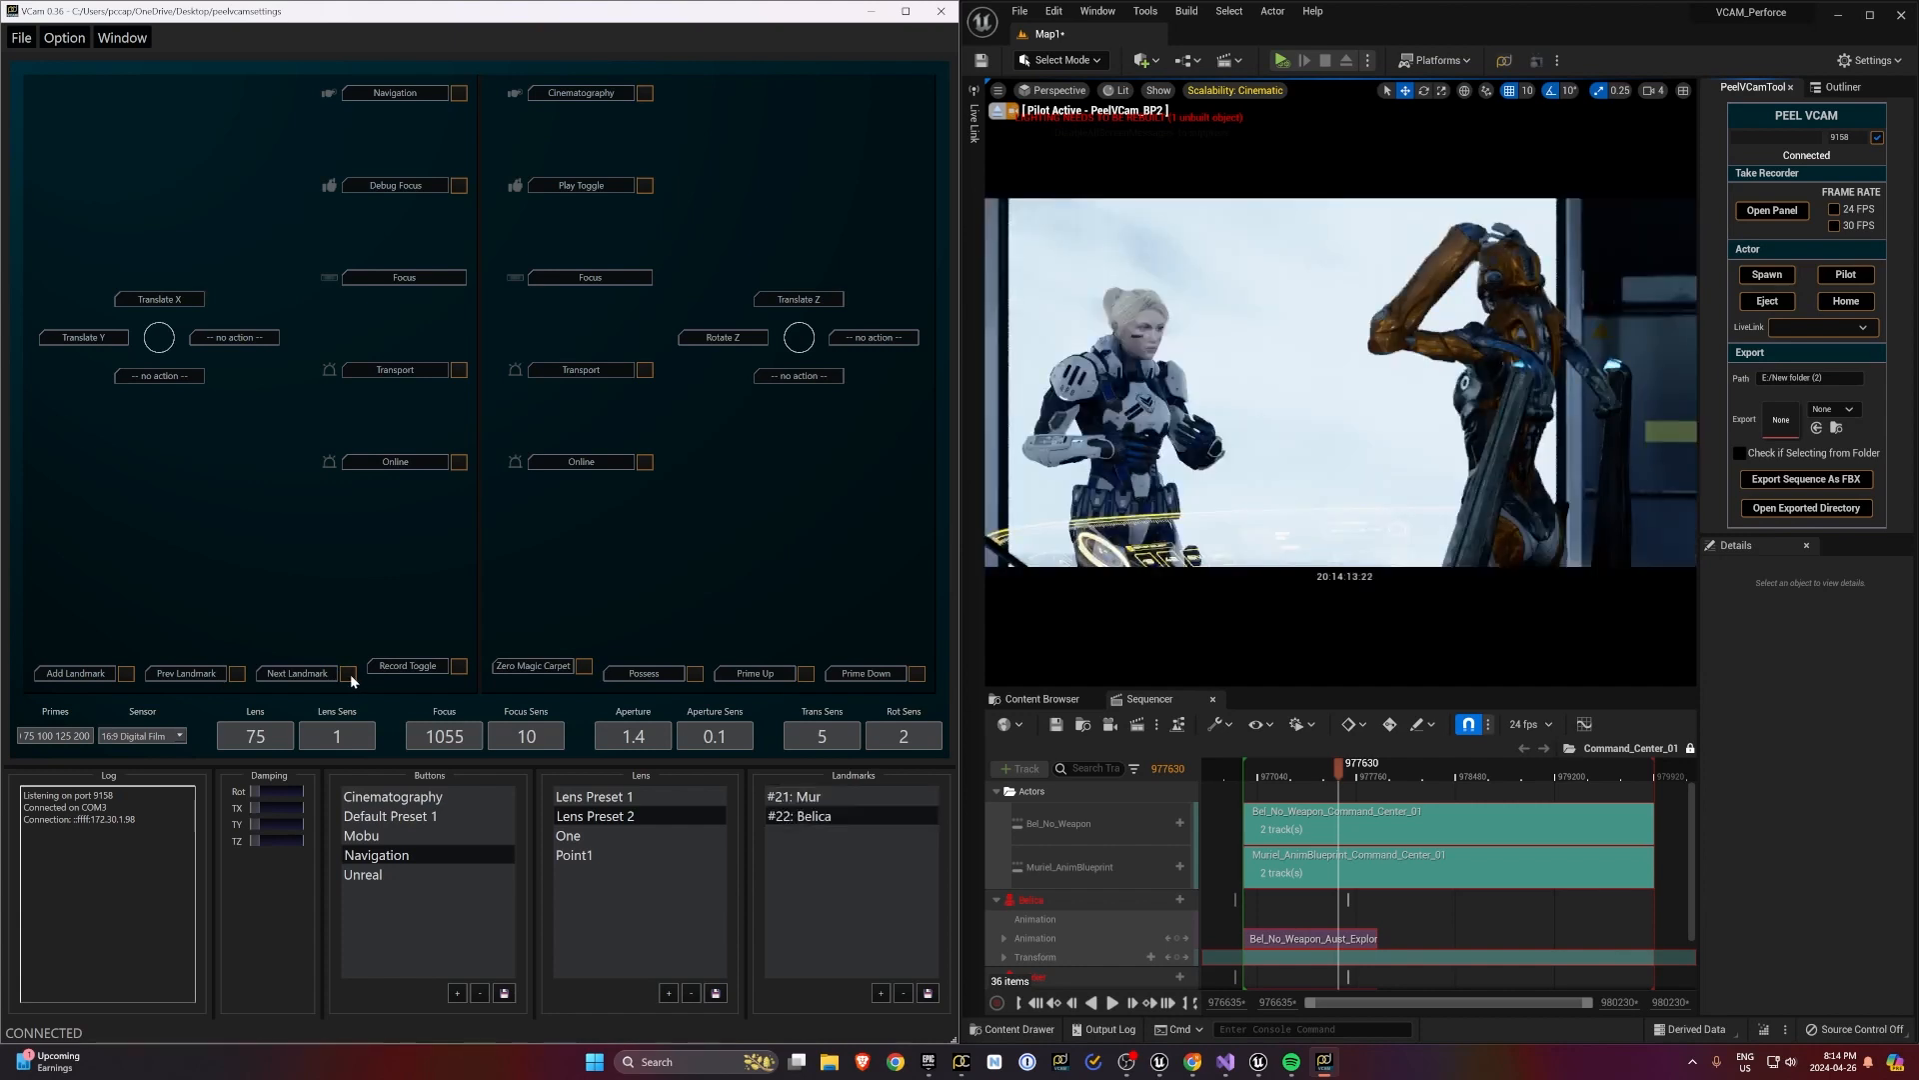
{"action": "left_click", "coordinate": [239, 675]}
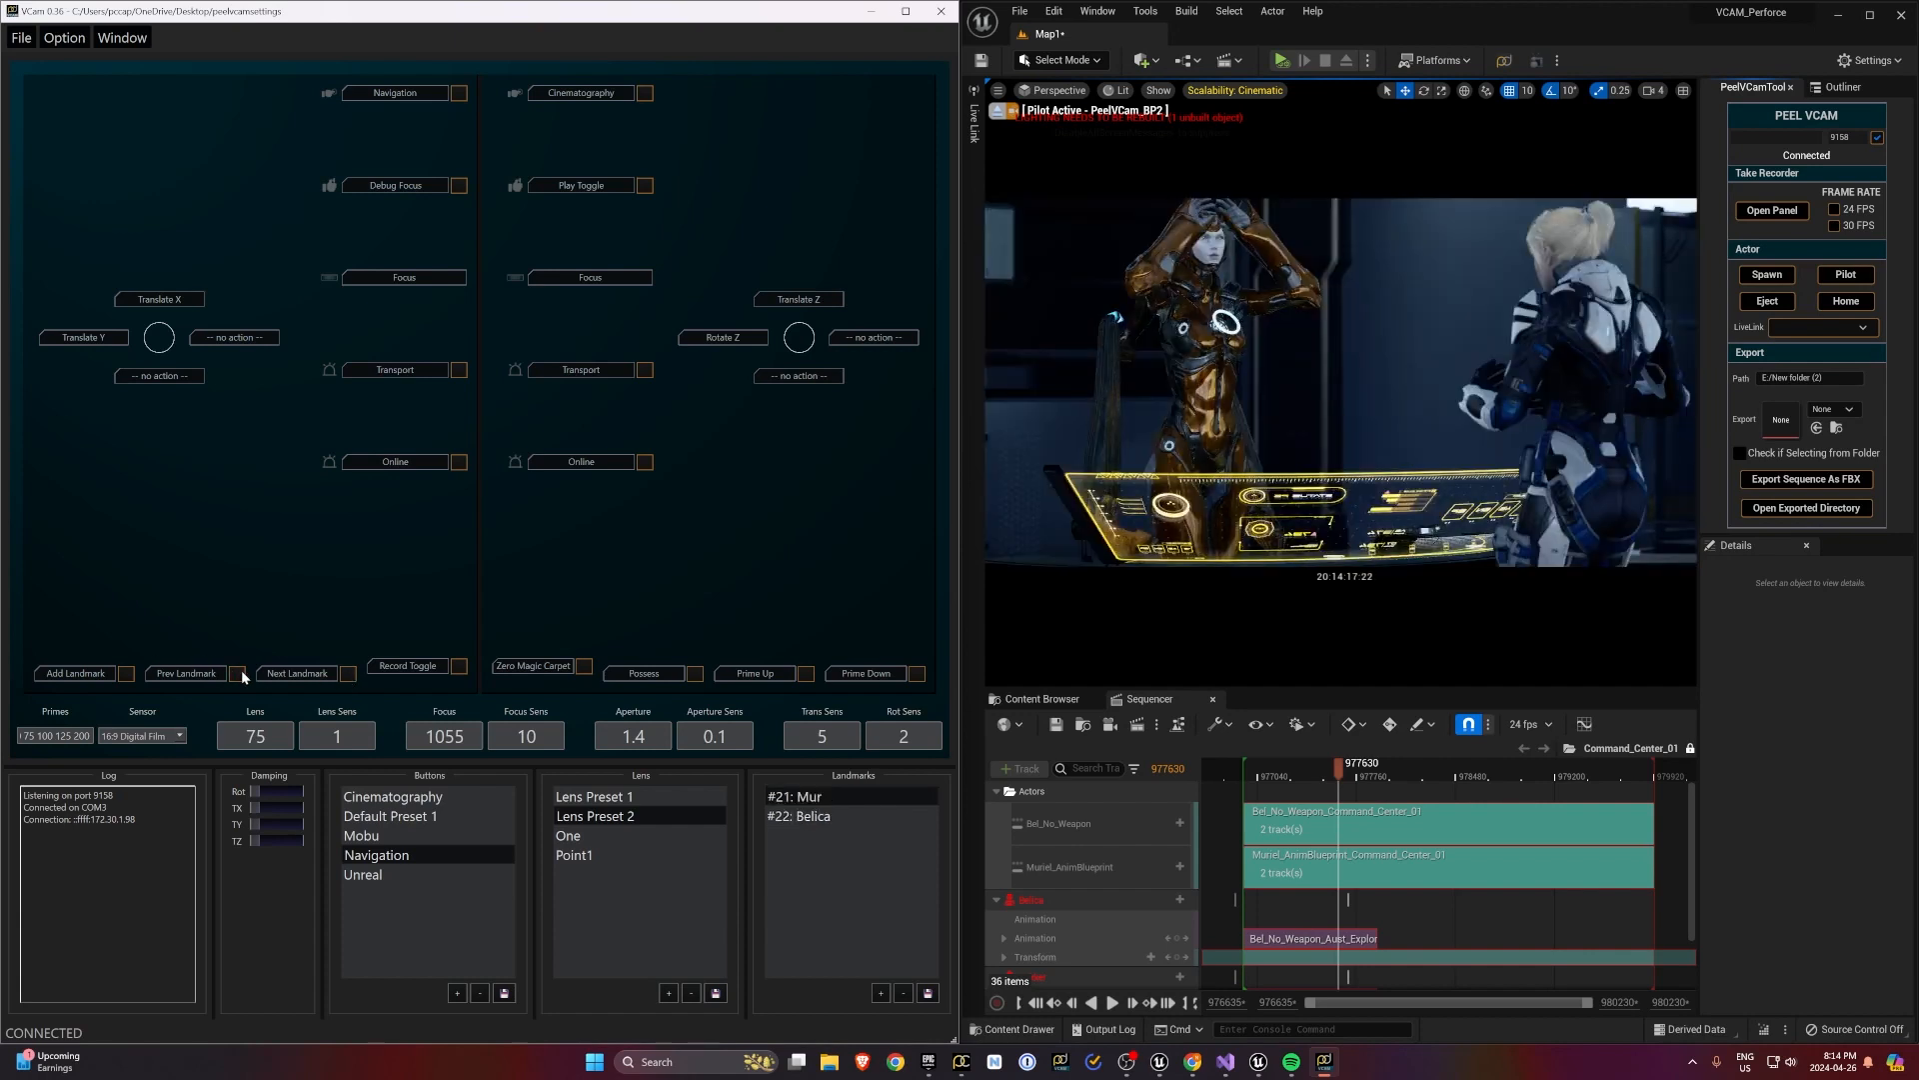